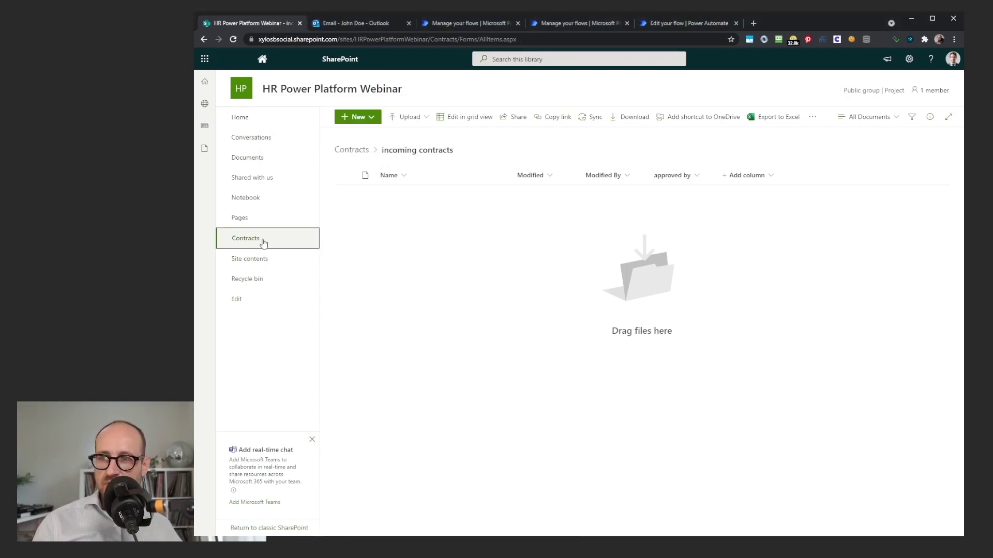
Check the Contracts library's root level and reopen its incoming contracts folder
click(343, 151)
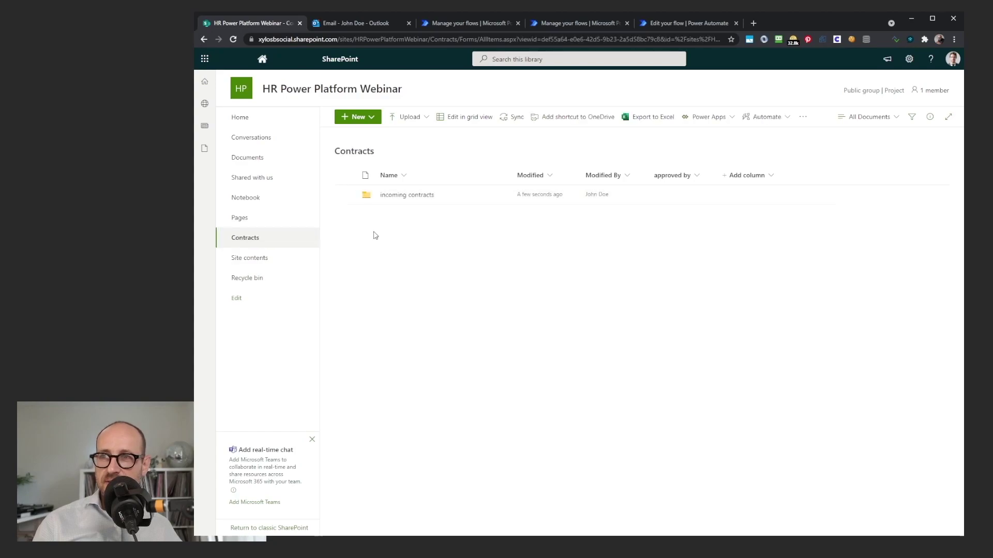
click(413, 195)
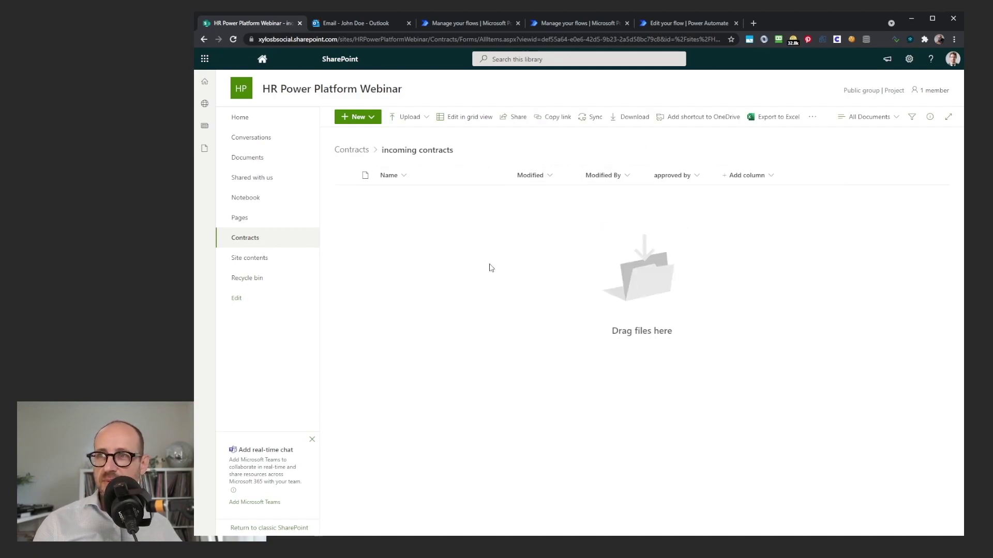
Switch to the Outlook inbox and delete the low-severity alert e-mail
click(354, 26)
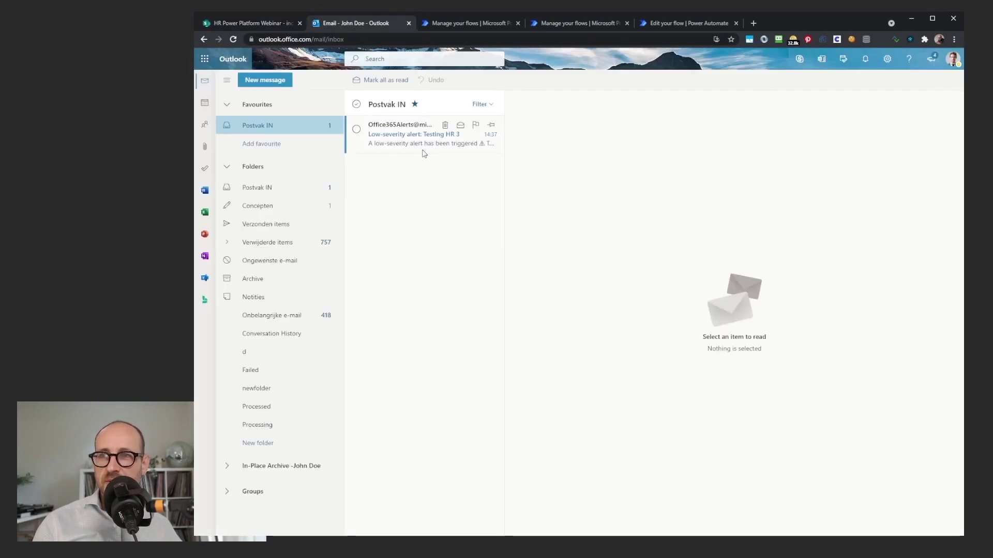
click(433, 137)
key(Delete)
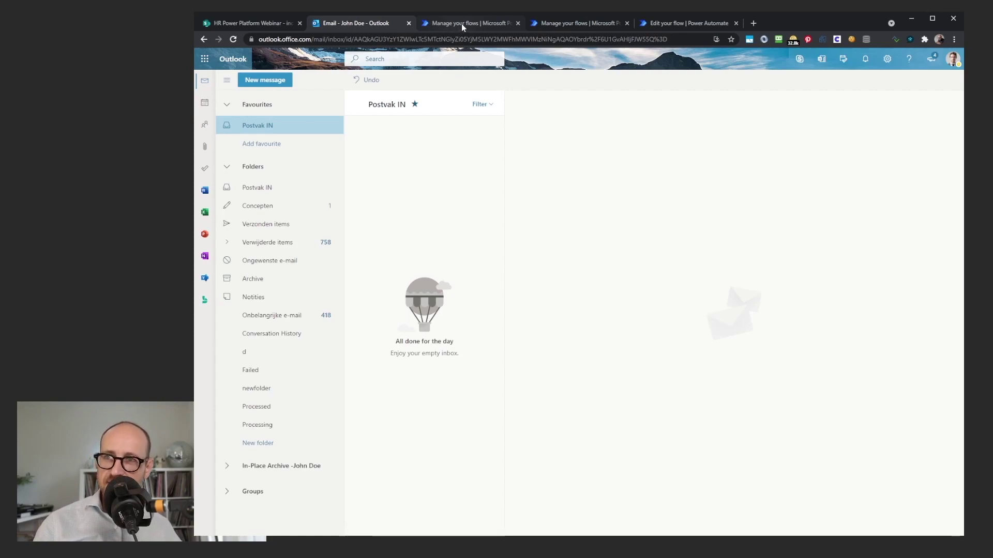
Switch to Power Automate, check the received approvals and the cloud flows list, and view the Approval Flow in its editor
click(462, 23)
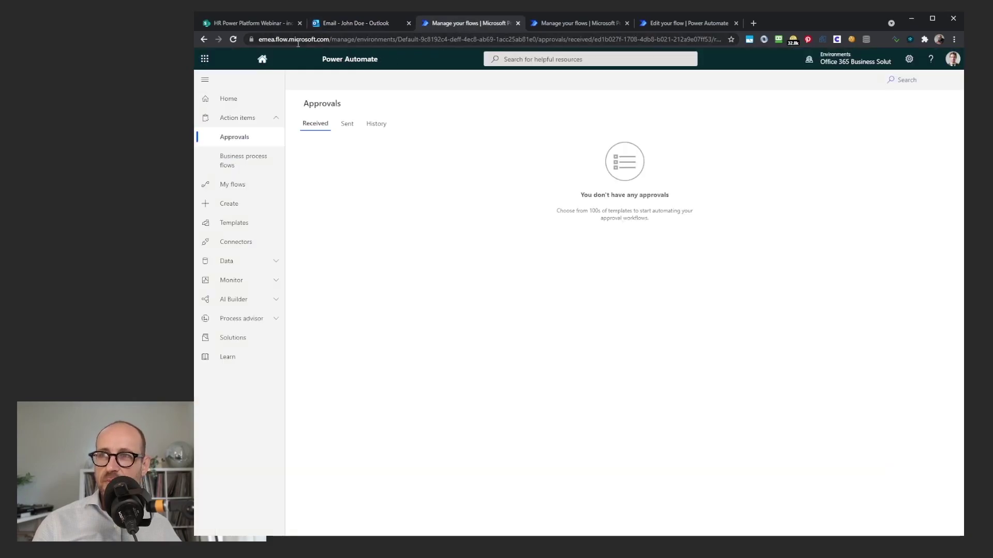
click(578, 24)
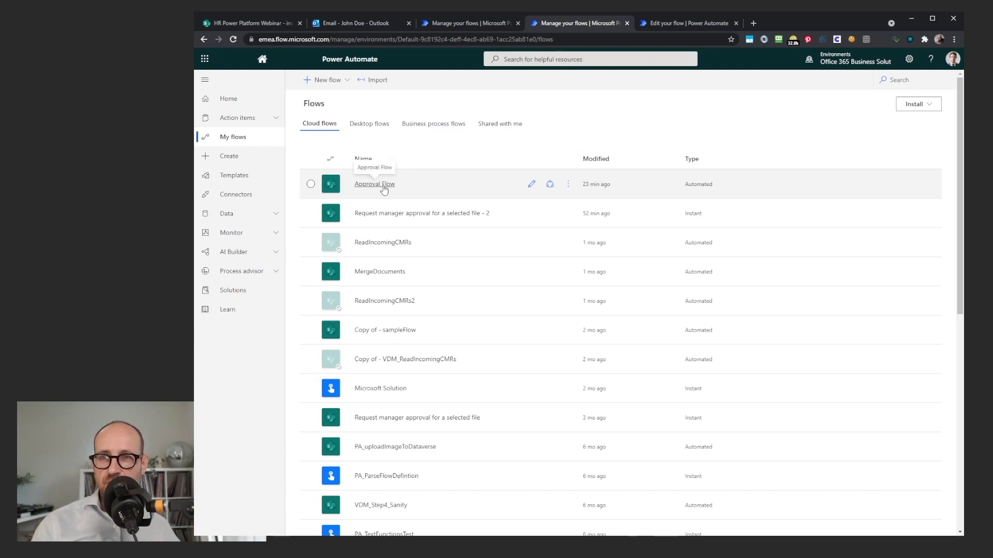
click(672, 23)
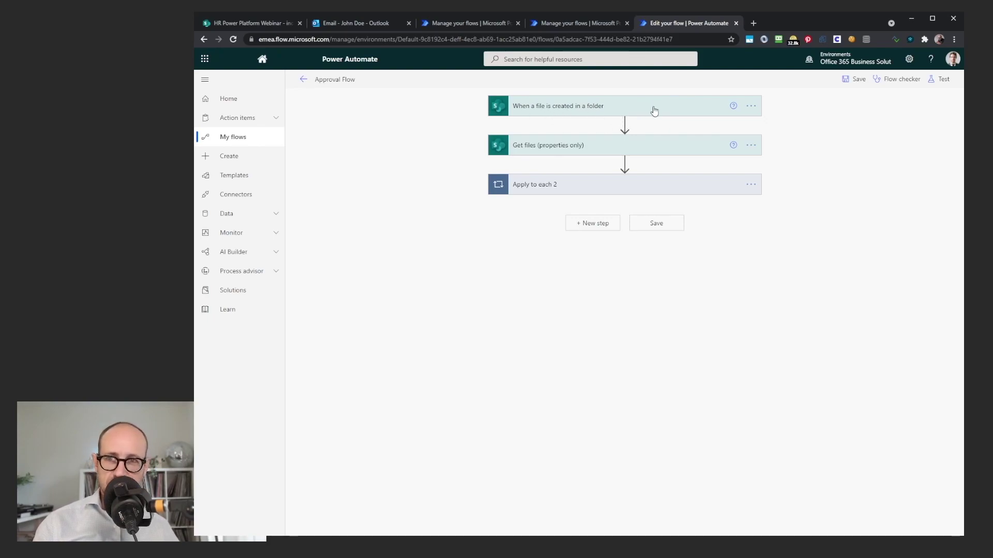
click(680, 114)
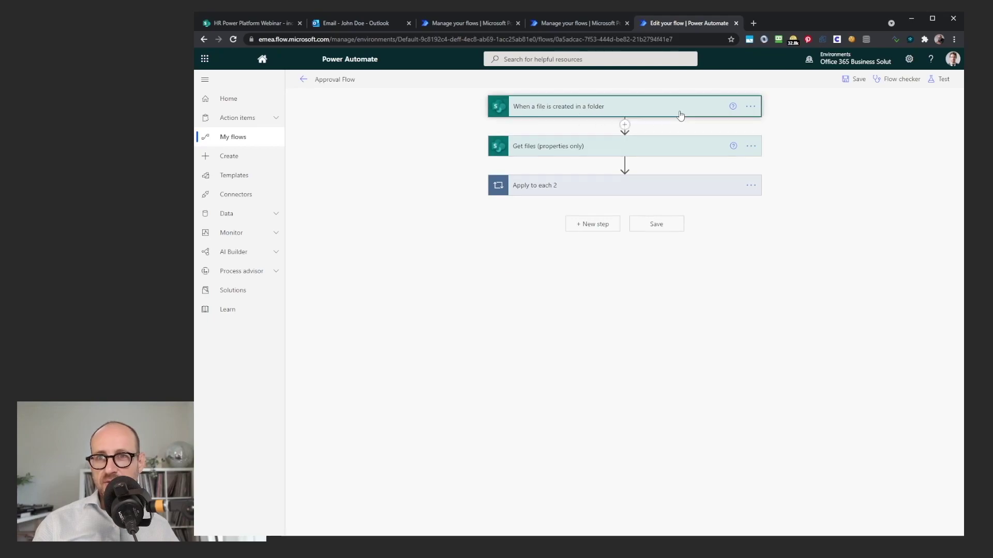
Leave the Approval Flow editor and create an automated cloud flow named "test flow" with the SharePoint trigger When an item is created
click(302, 82)
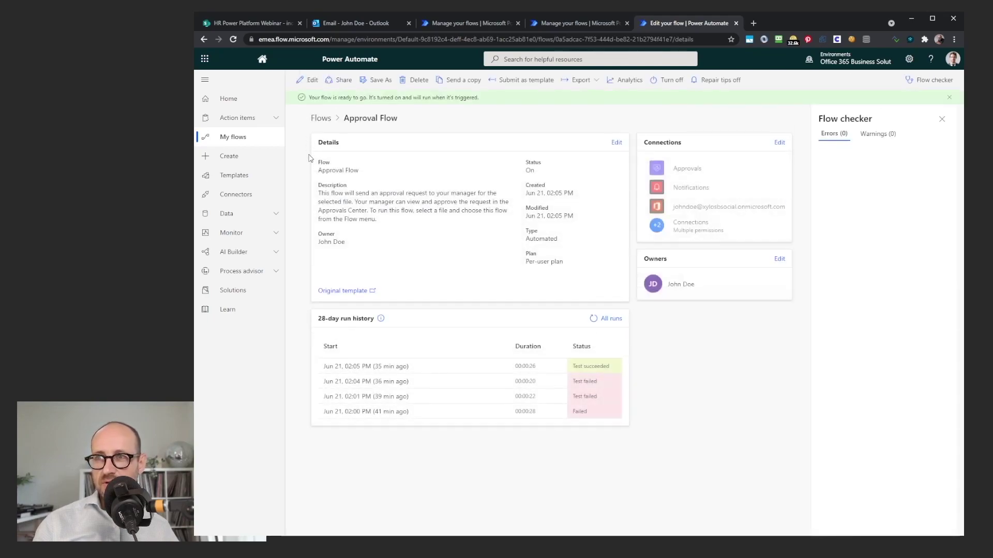
click(242, 138)
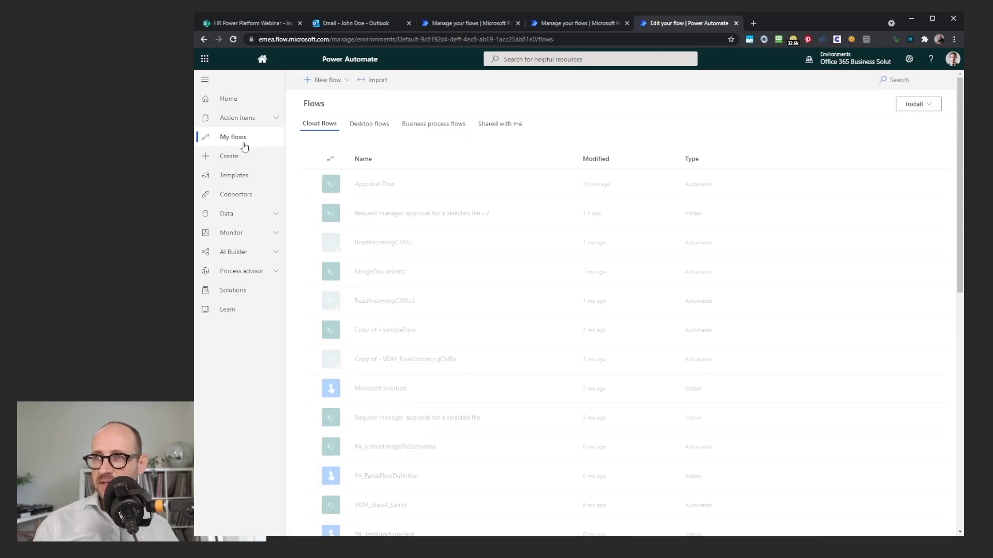
click(237, 155)
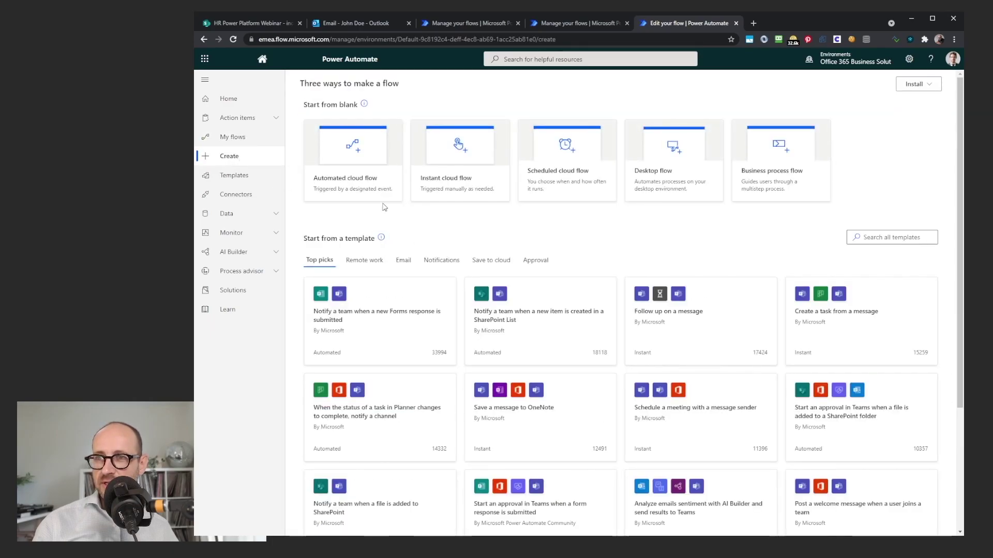
click(364, 153)
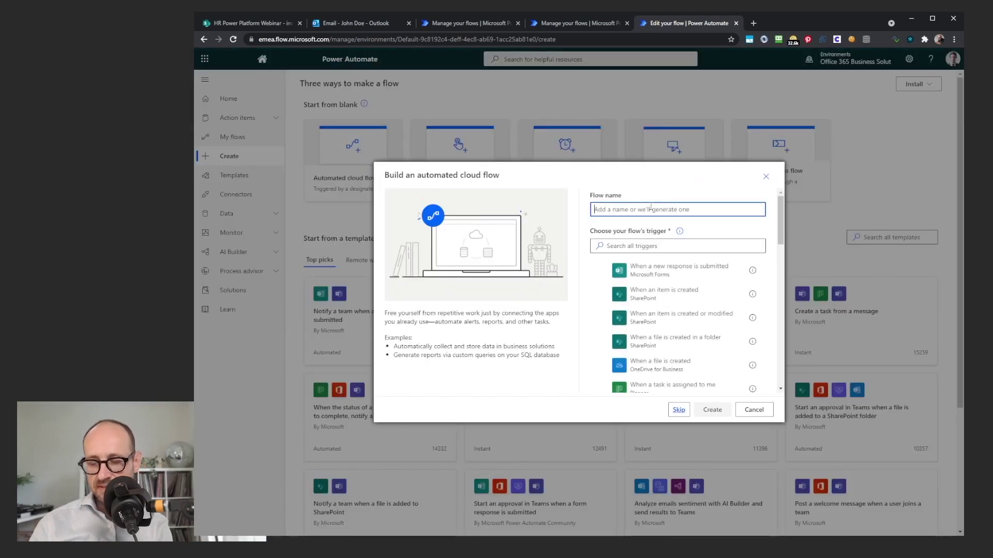
text(test flow)
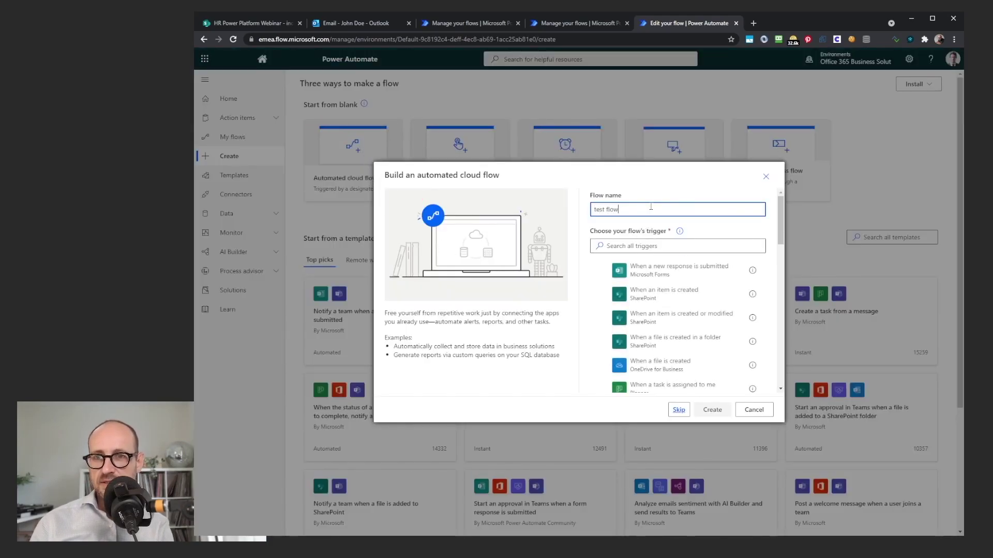
click(677, 296)
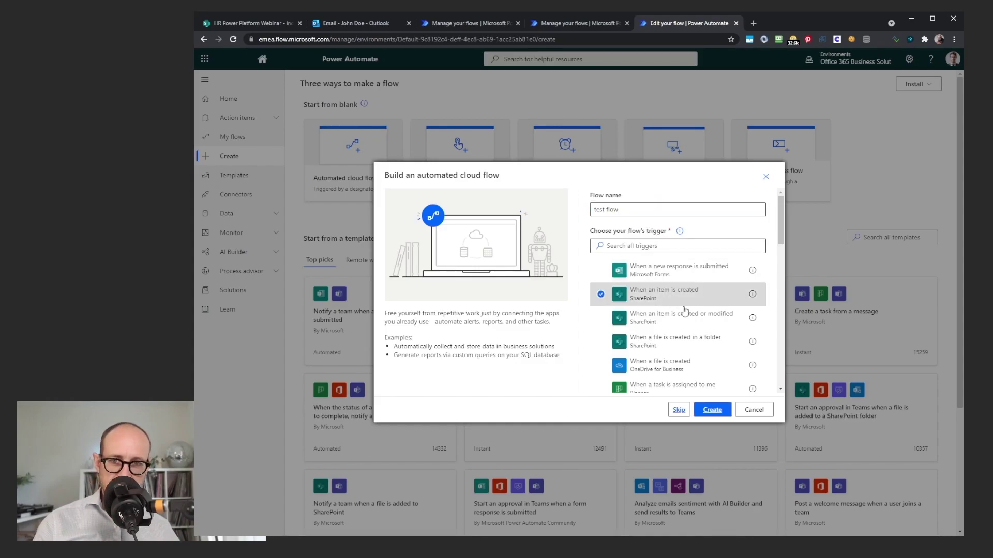
click(712, 409)
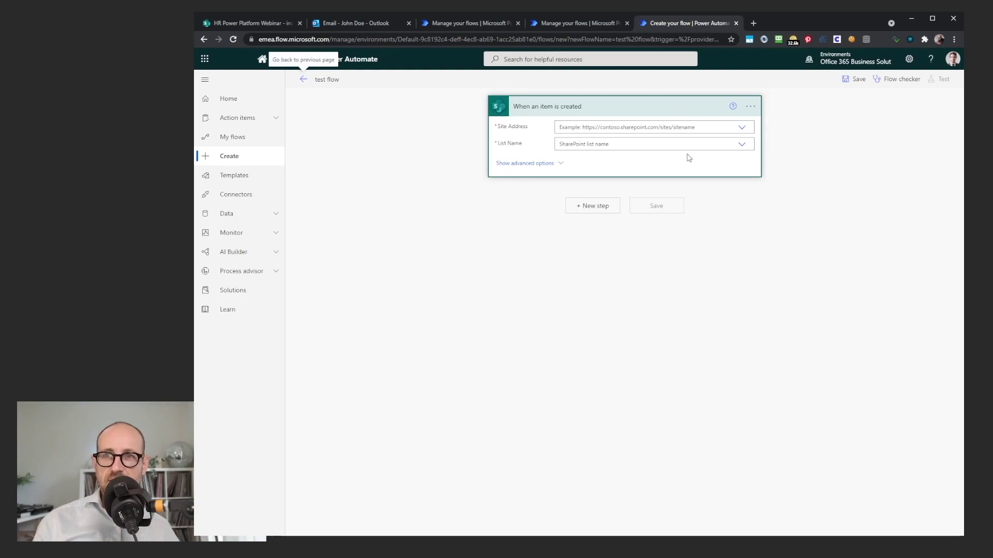
Abandon the unsaved test flow and open the Approval Flow for editing
click(303, 80)
click(609, 104)
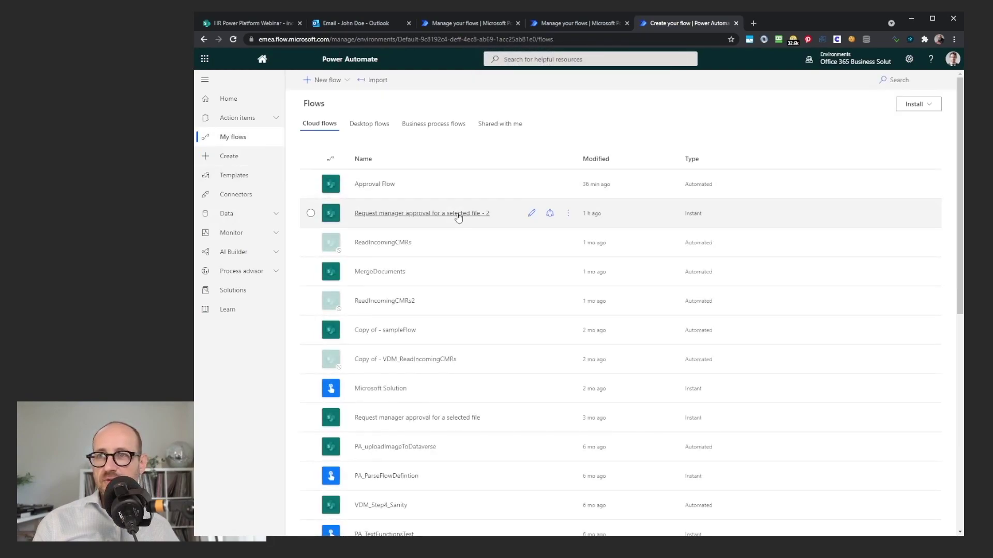
click(568, 184)
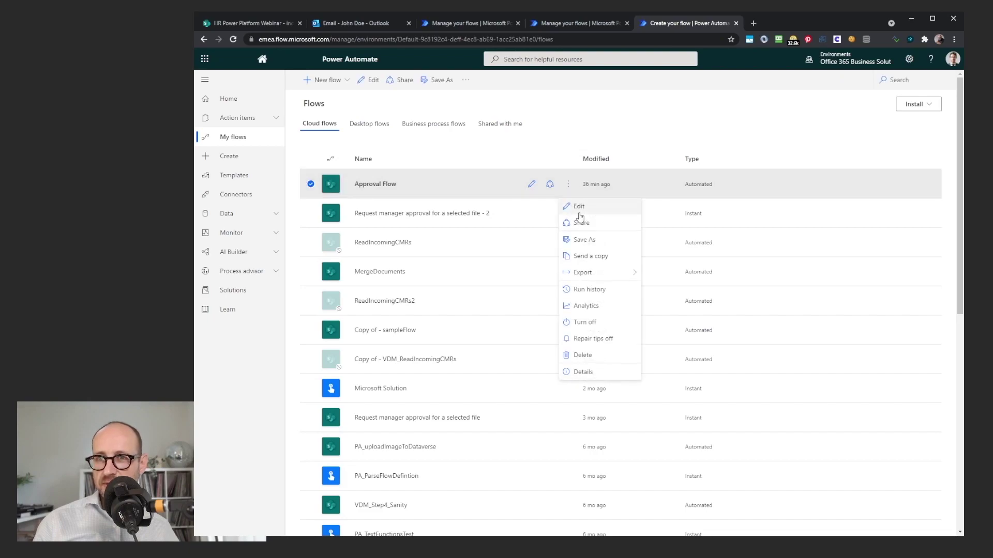
click(582, 212)
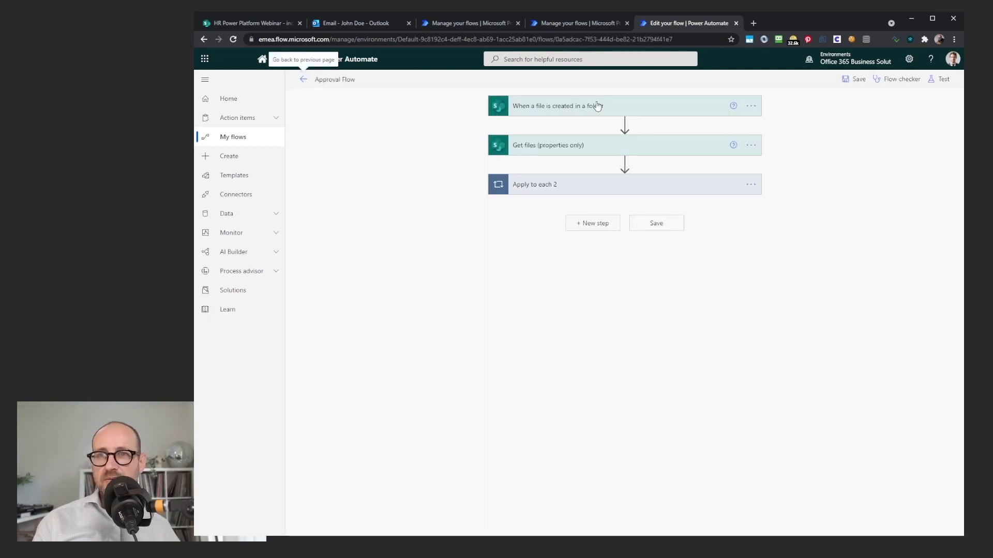
Examine the site address options of the When a file is created in a folder trigger
click(678, 106)
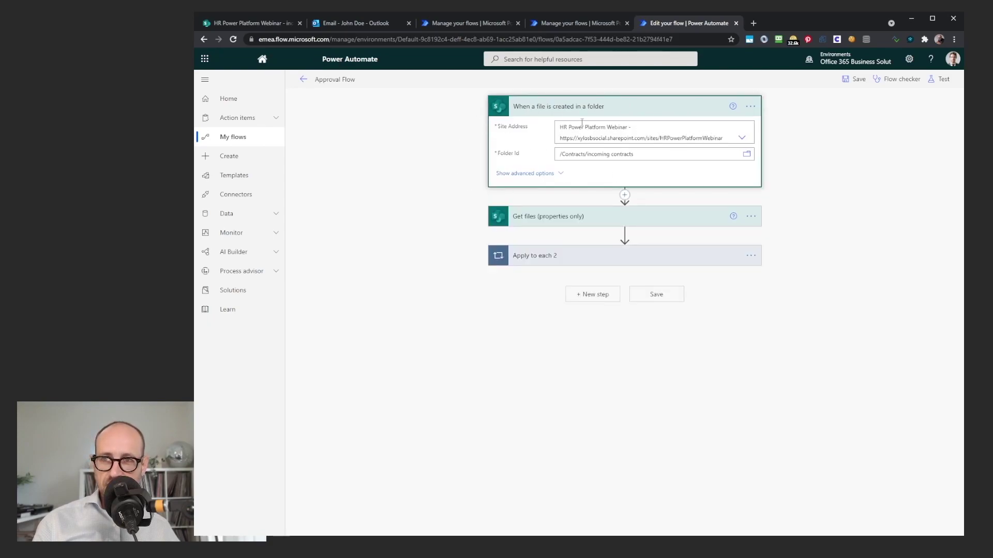
click(743, 139)
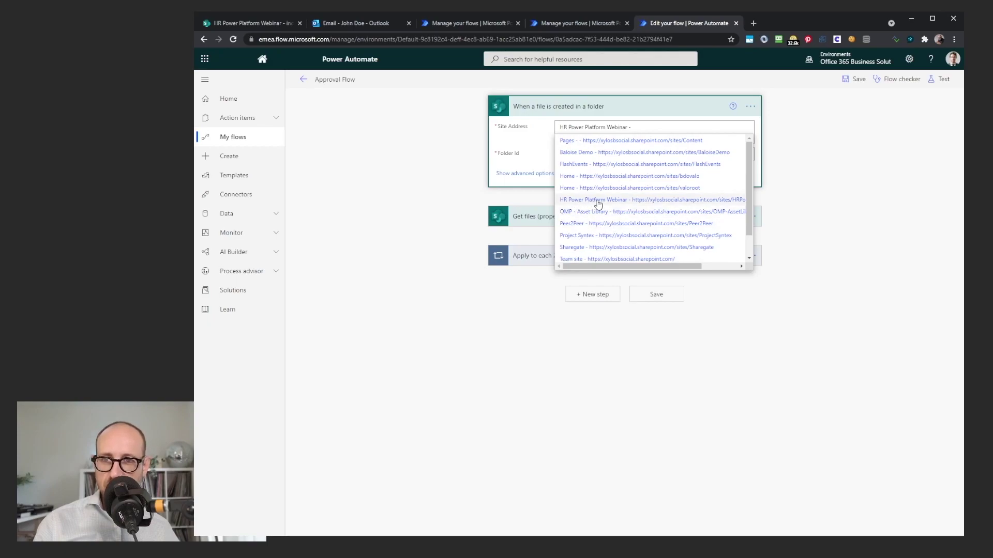
click(786, 173)
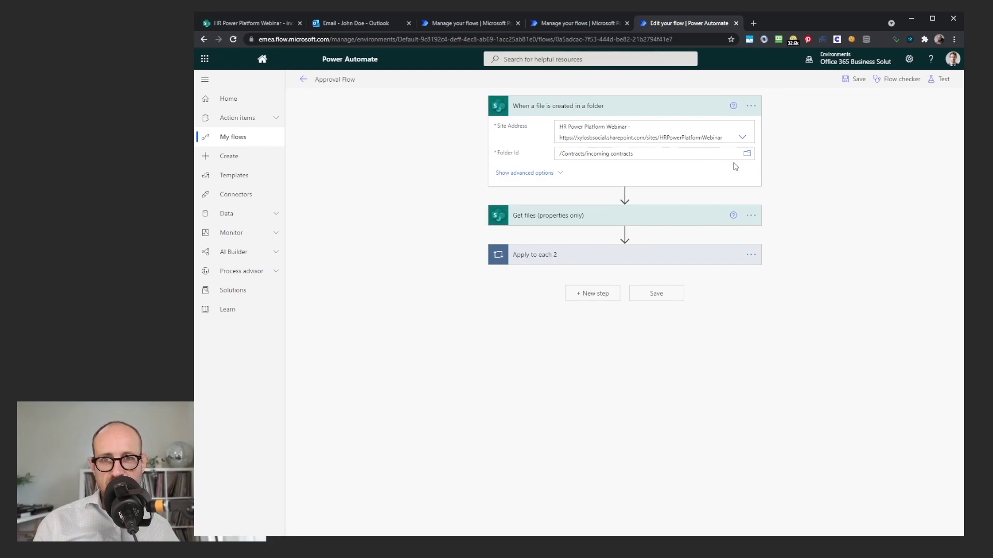
Set the trigger's folder to /Contracts/incoming contracts and collapse the trigger
click(746, 153)
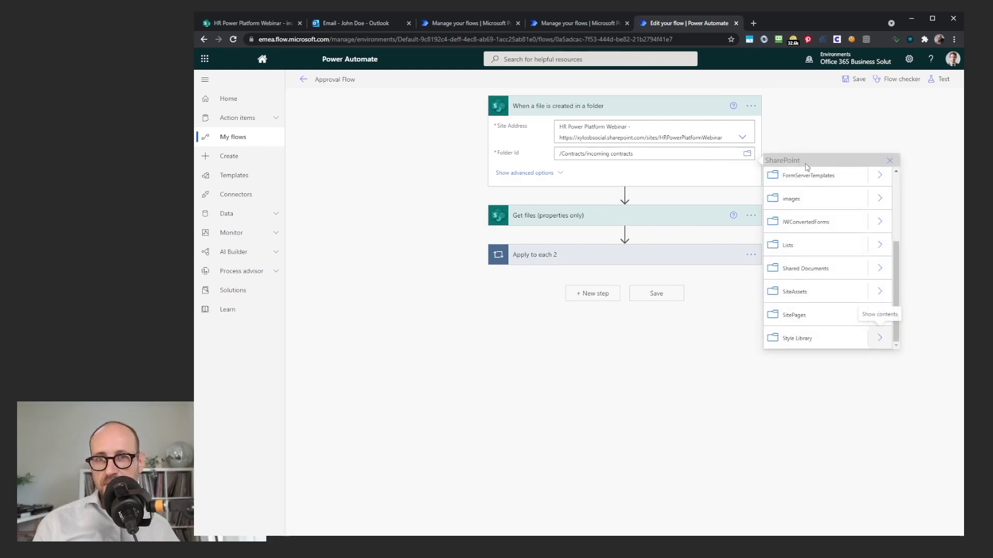
scroll(825, 261, up, 3)
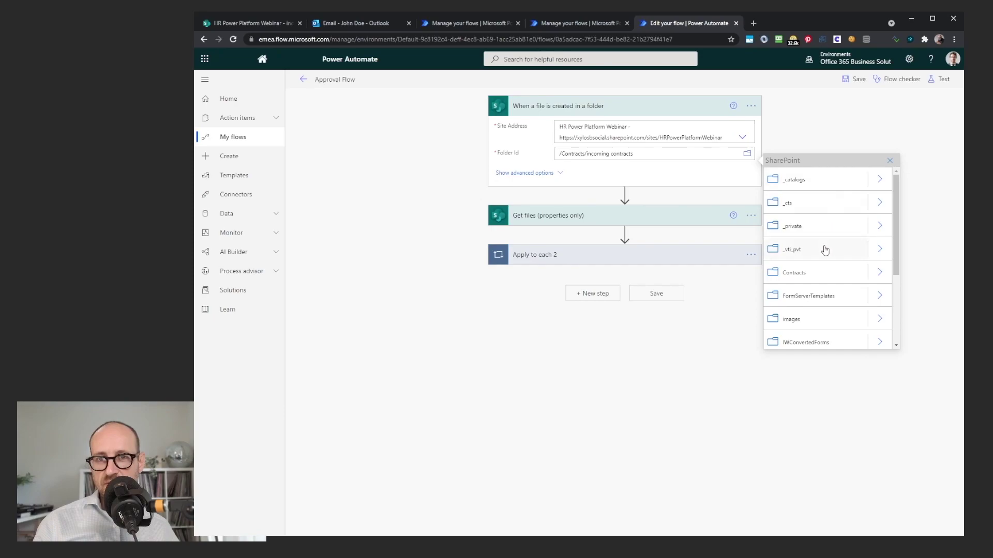
click(879, 272)
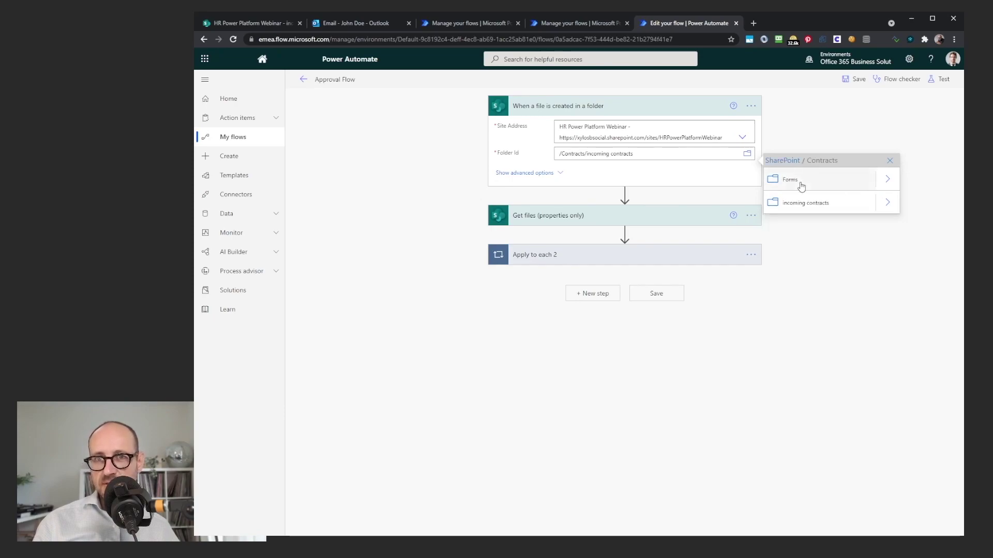
click(807, 204)
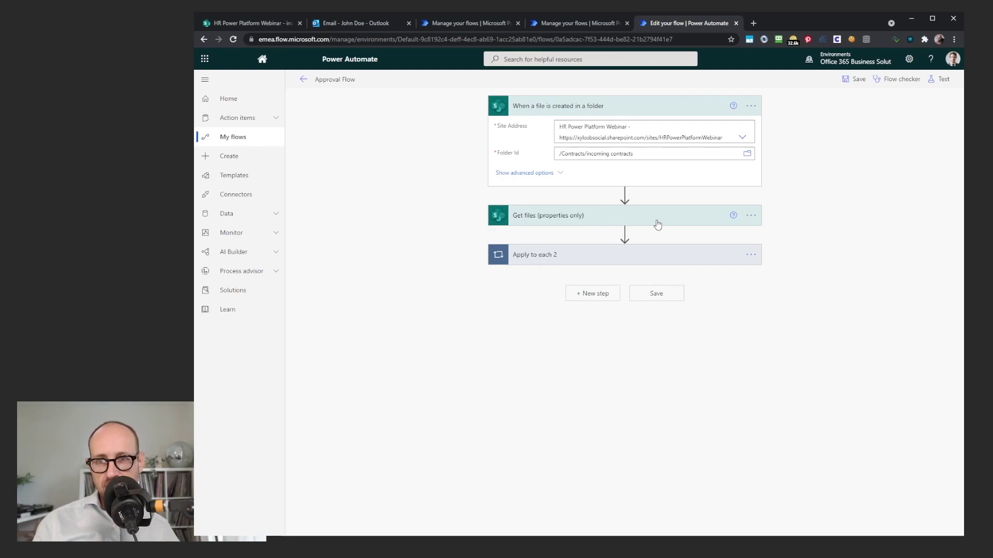
click(623, 110)
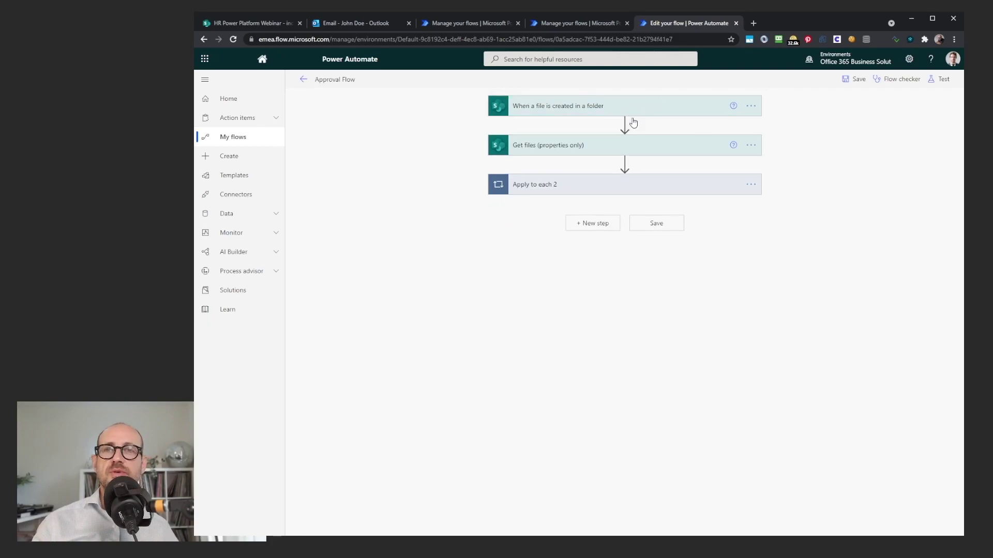
Examine the settings of the Get files (properties only) action and expand the Apply to each 2 loop
click(637, 149)
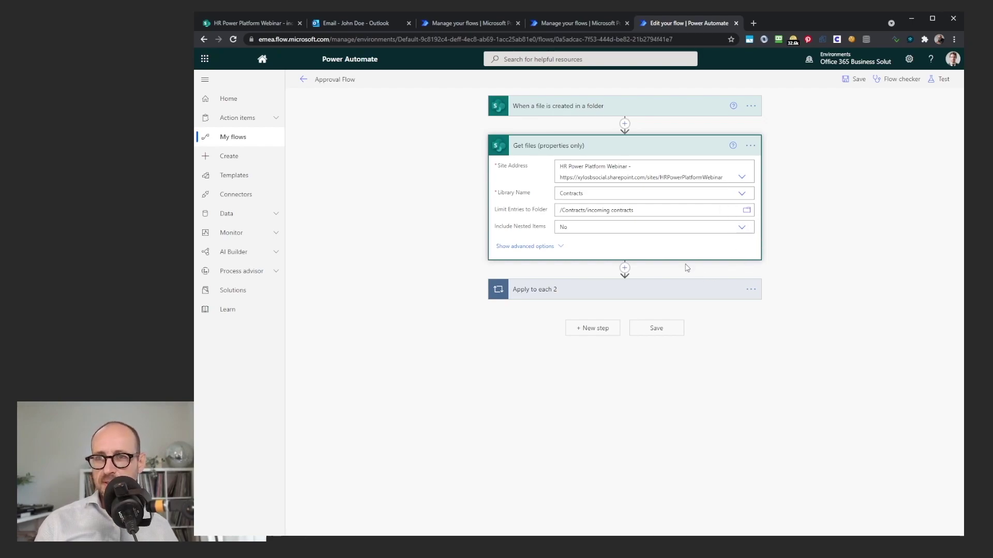
click(679, 149)
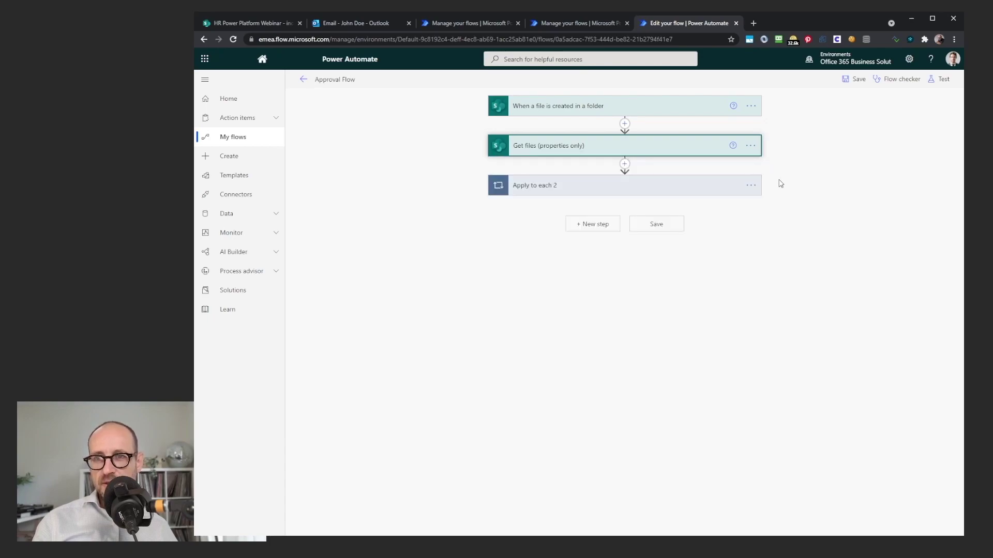
click(663, 188)
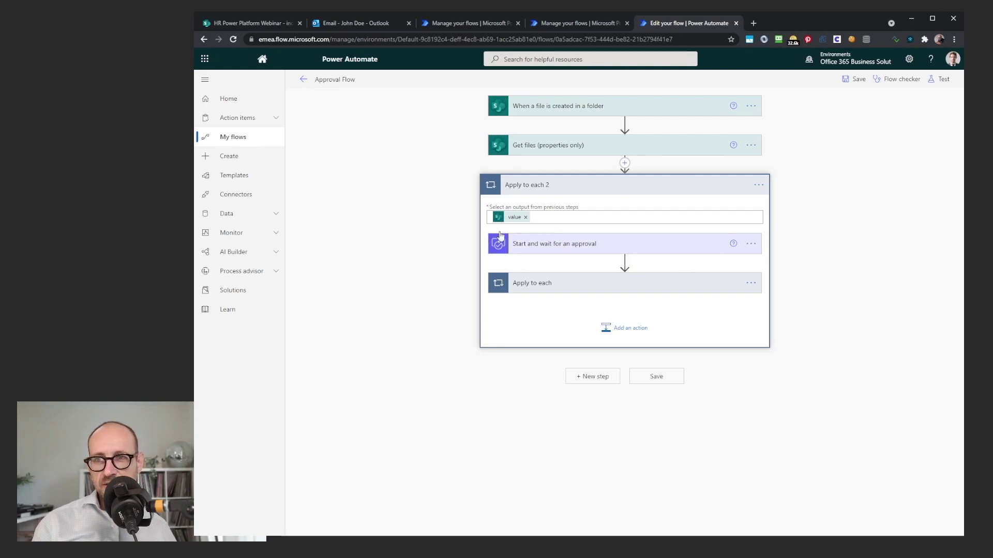
Search the available actions for "approval" between Get files and Apply to each 2, without adding one
click(624, 163)
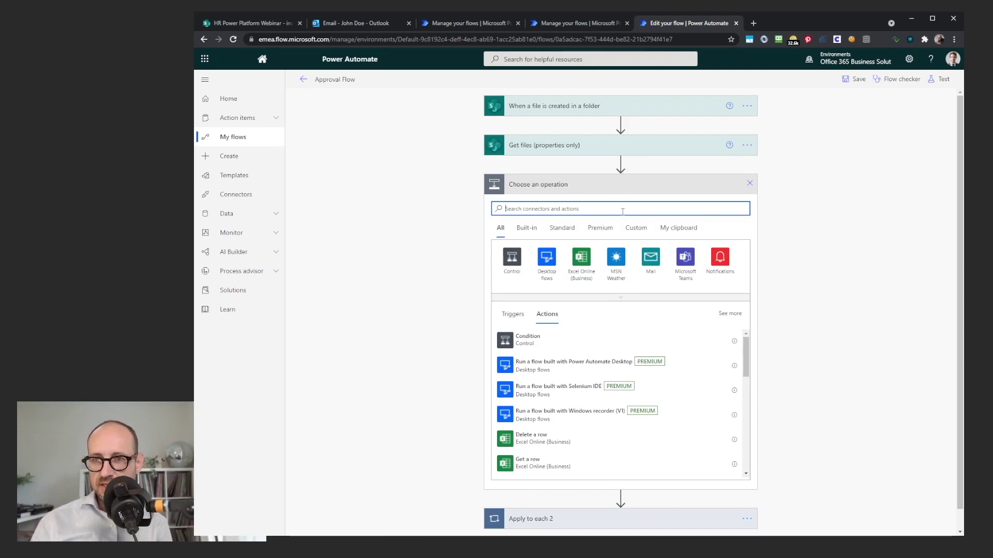
text(approval)
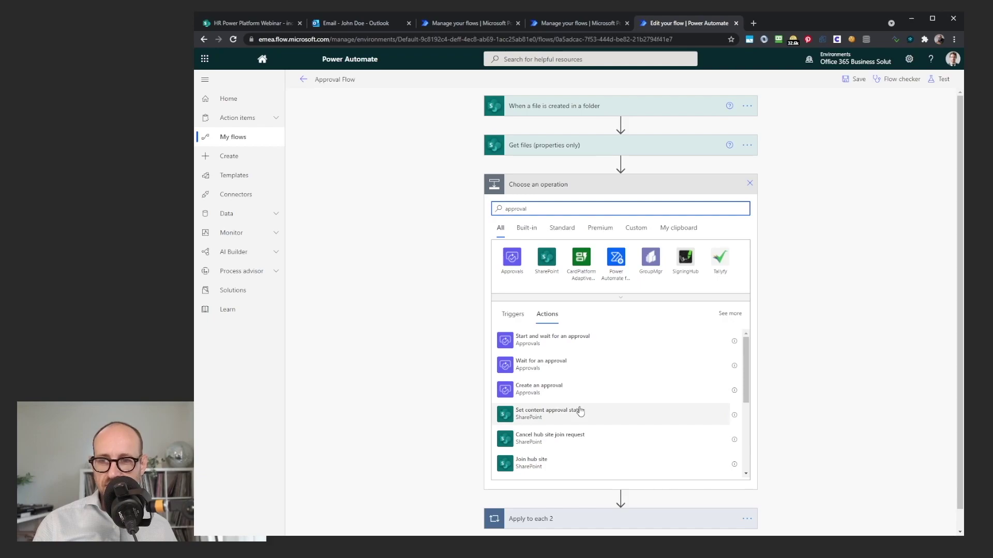
scroll(455, 410, down, 1)
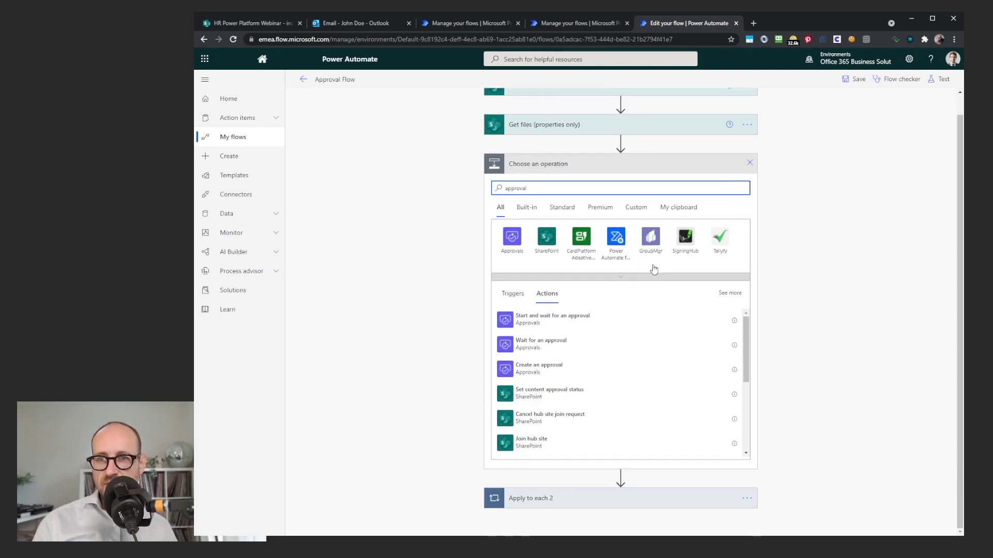
click(749, 162)
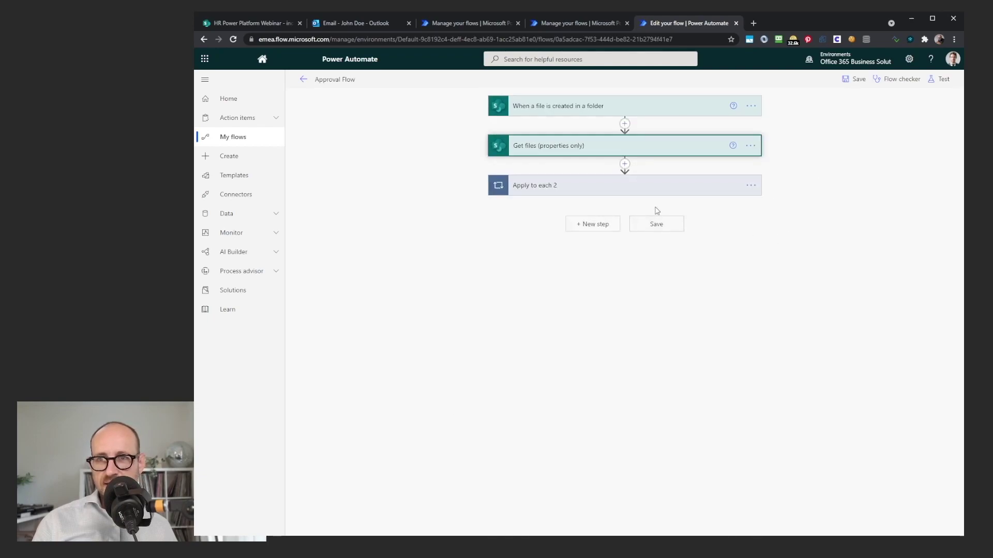
Expand the Apply to each 2 loop and examine the settings of its Start and wait for an approval action
click(679, 189)
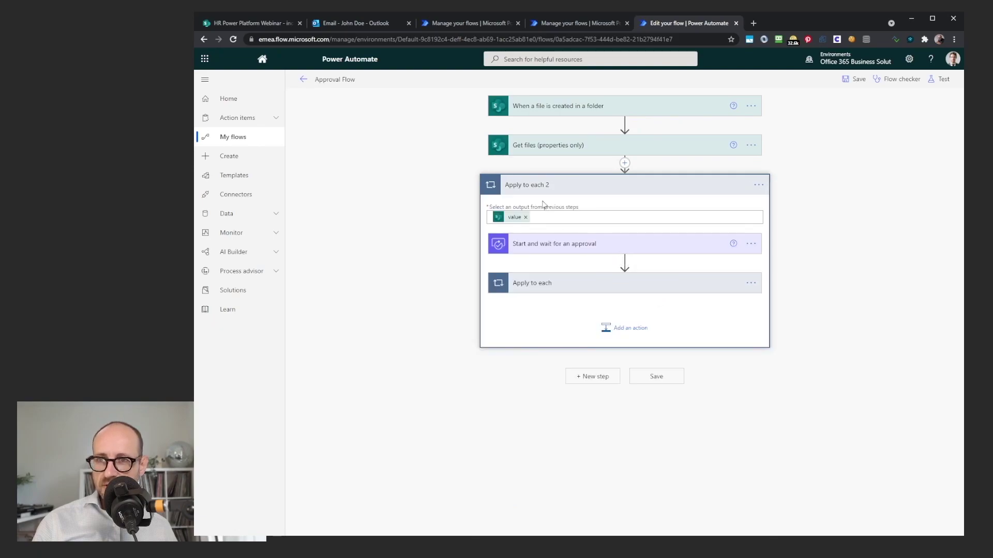
click(650, 246)
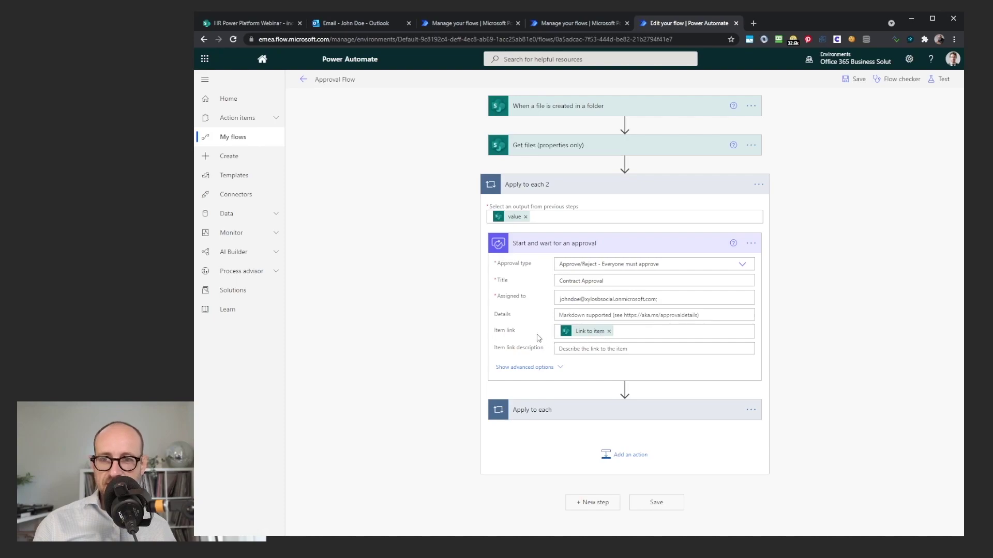
Replace the Item link value of the approval action with the Link to item dynamic content from Get files (properties only)
click(609, 331)
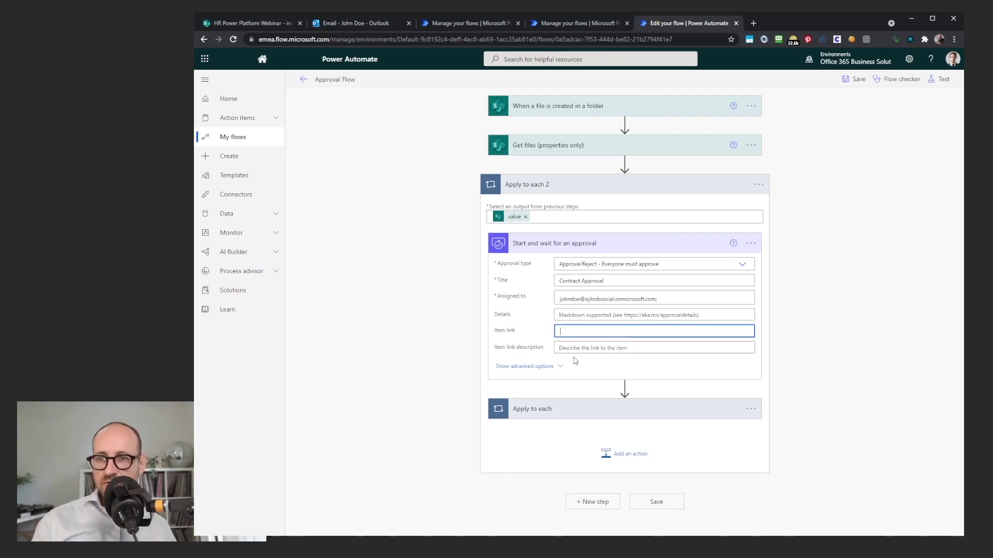
mouse_move(625, 167)
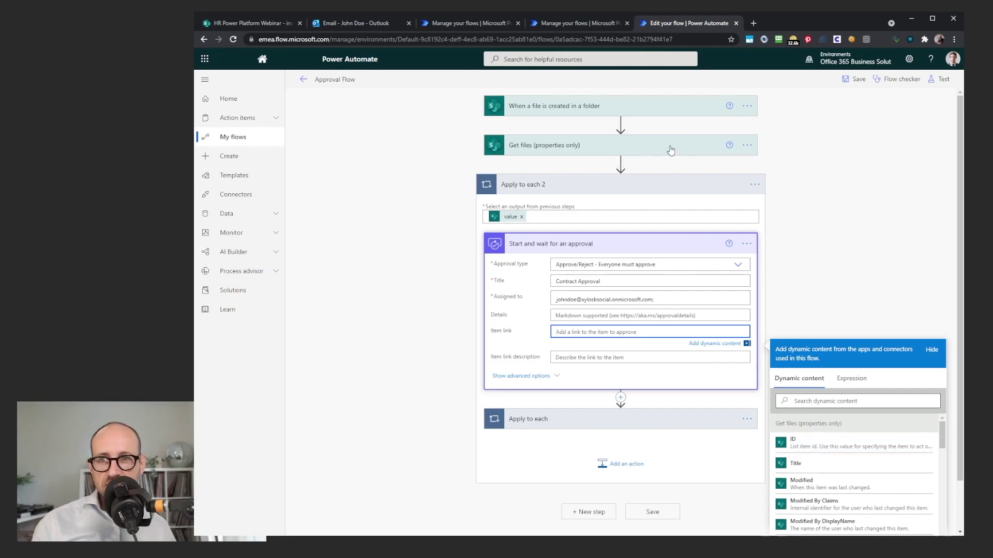
scroll(837, 465, down, 3)
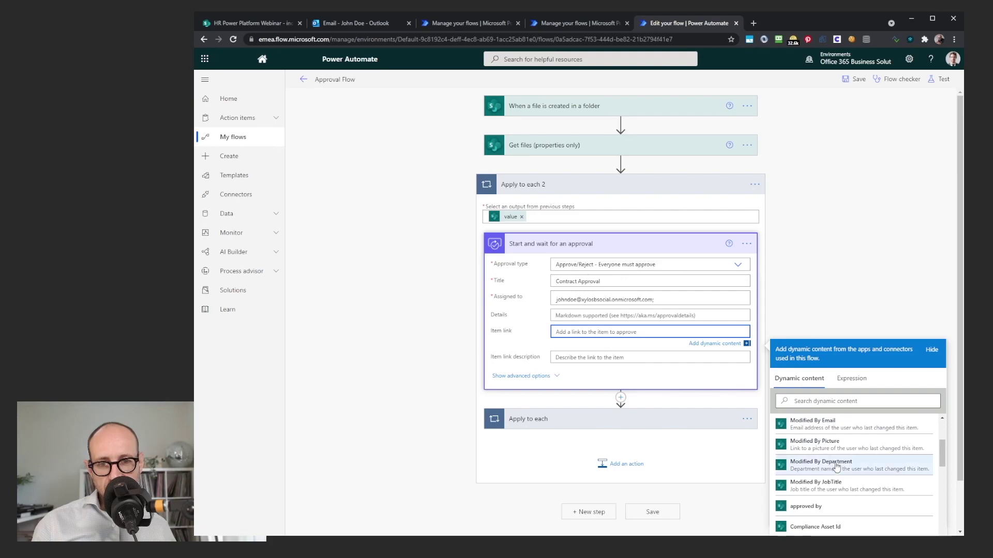
scroll(837, 465, up, 3)
click(834, 402)
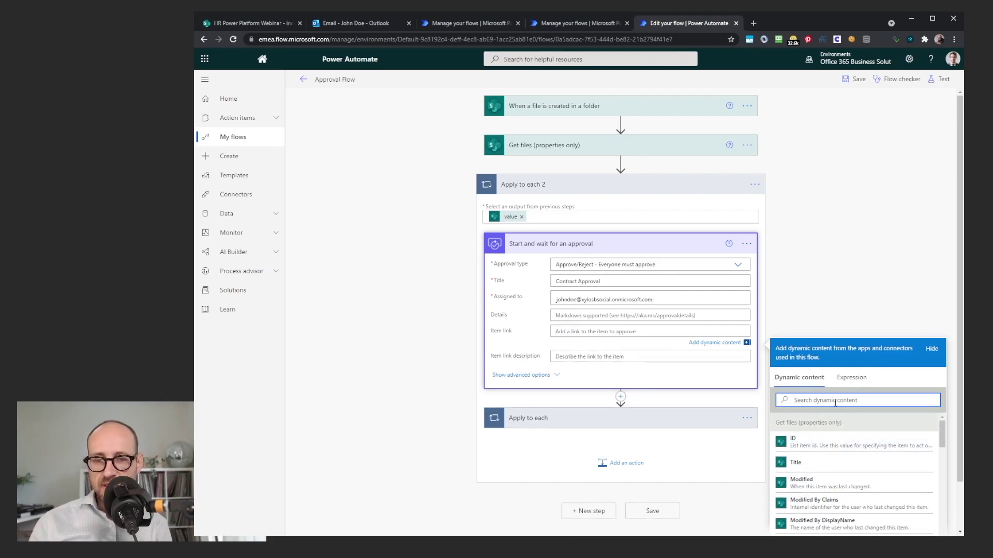
text(link)
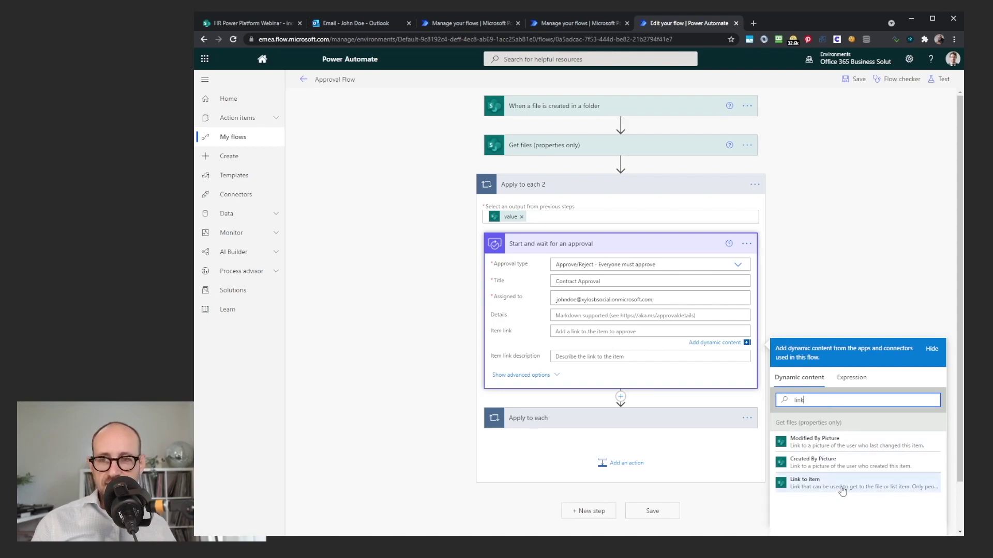
click(842, 489)
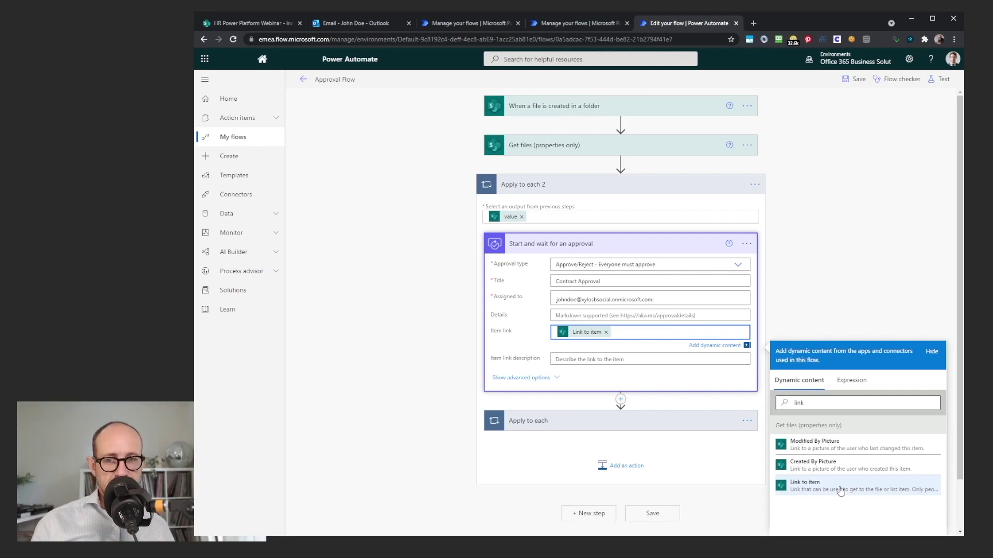
click(814, 278)
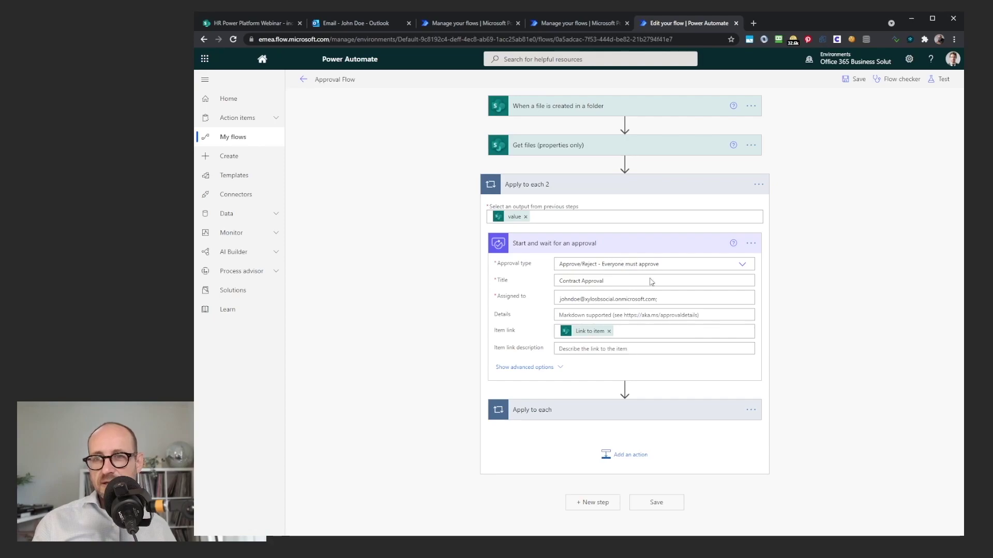
Expand the inner Apply to each loop and examine the Update file properties settings, including the dynamic content available for Id
click(657, 416)
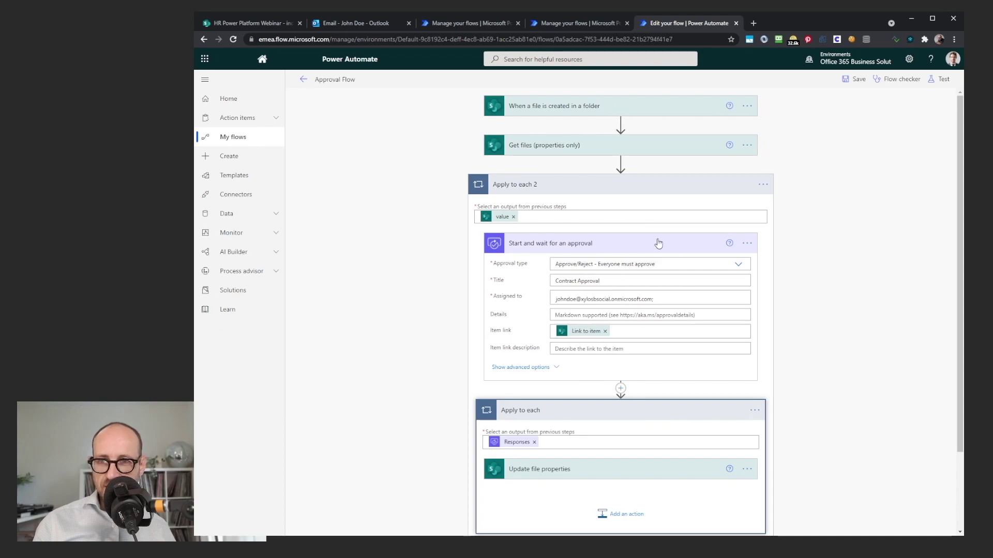
scroll(650, 349, down, 2)
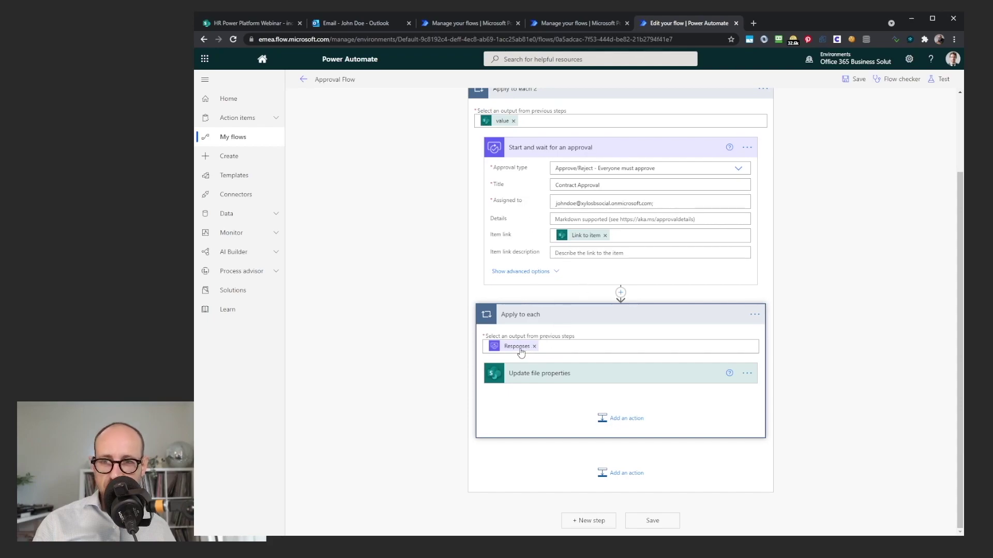
click(558, 378)
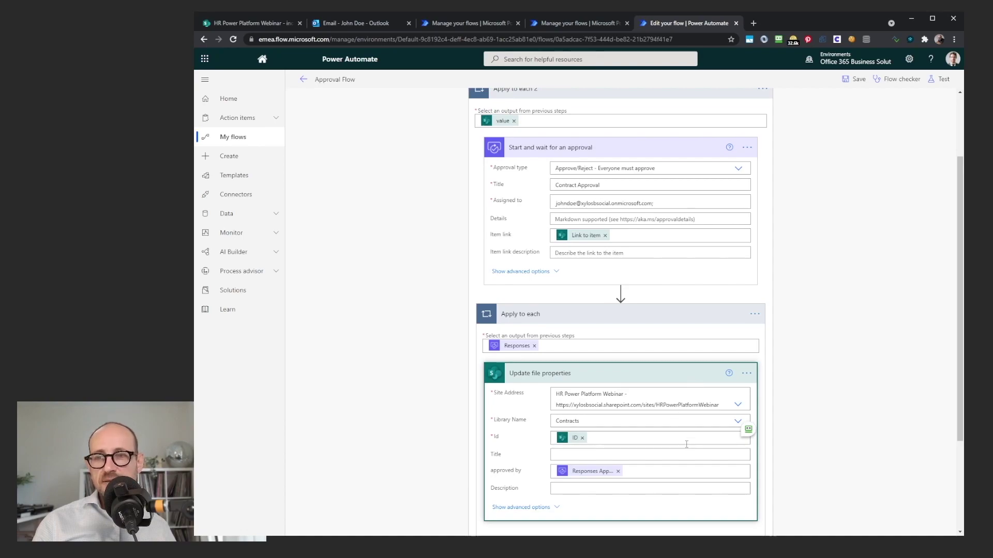
scroll(686, 444, up, 1)
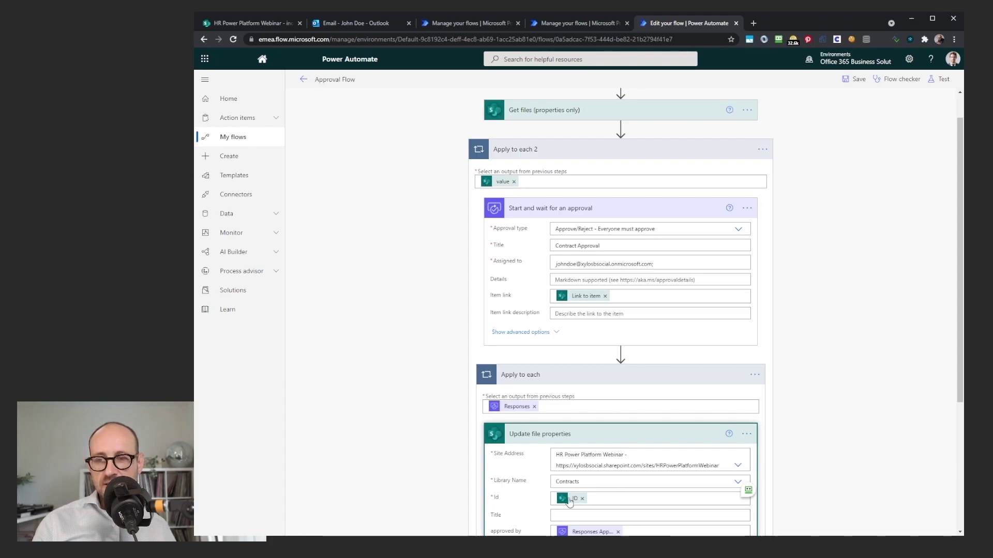
click(611, 497)
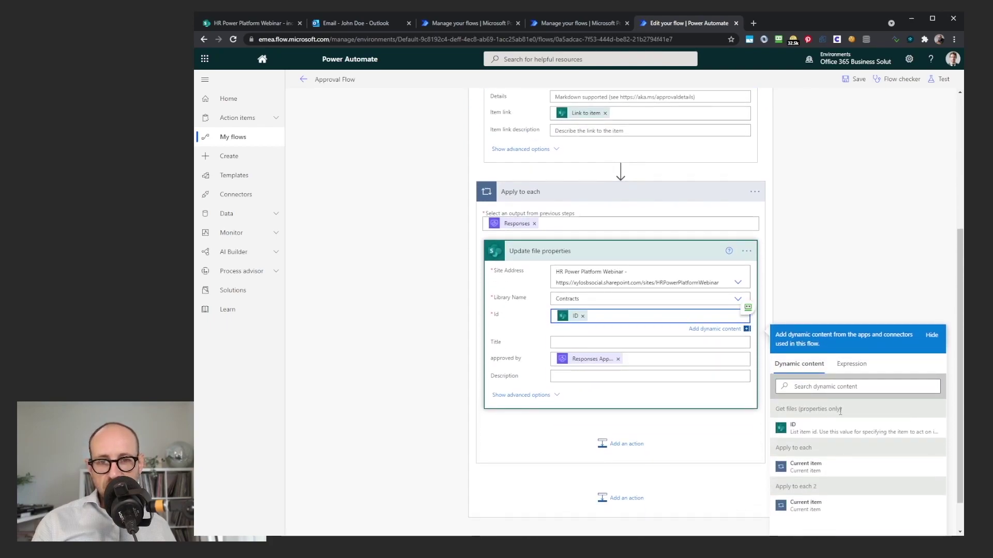
click(803, 318)
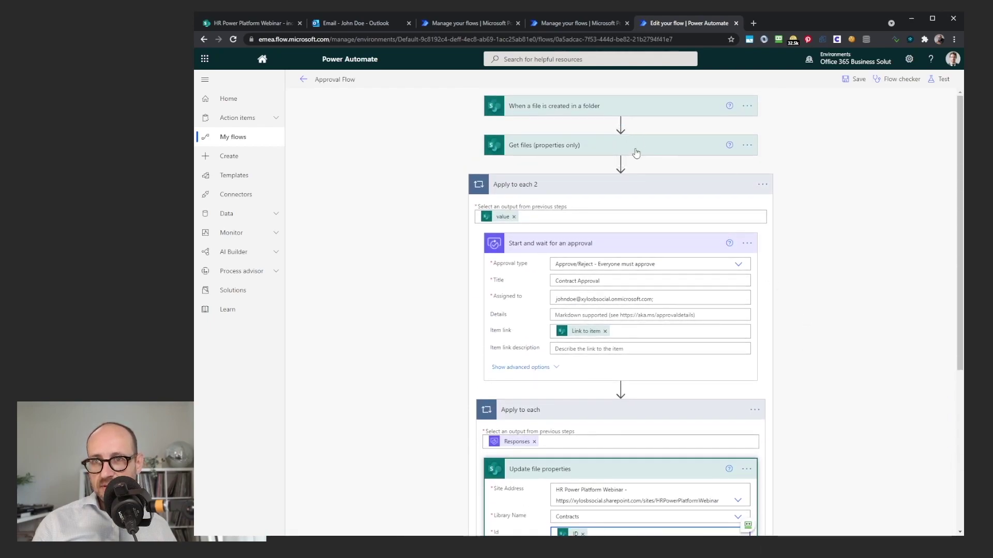
scroll(843, 305, down, 2)
scroll(827, 324, down, 1)
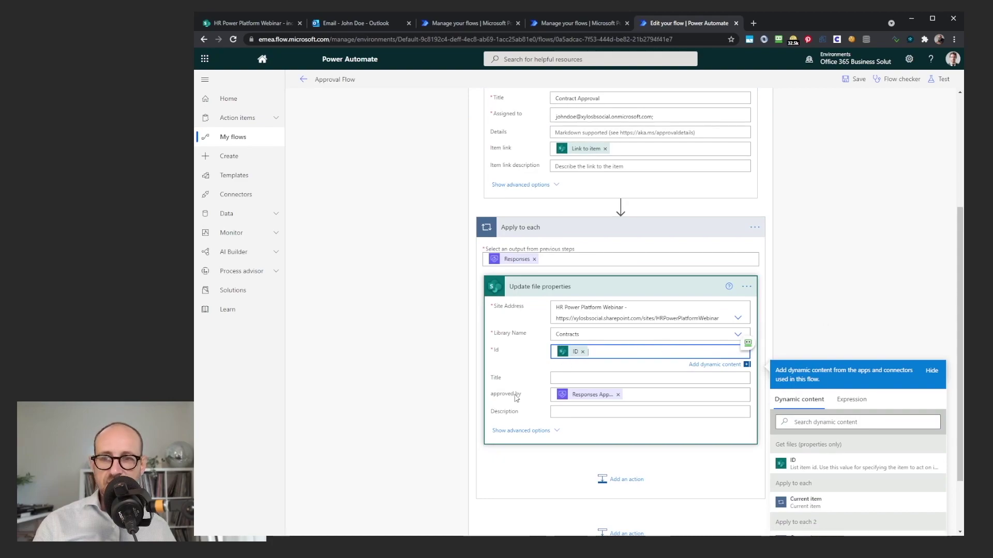
Replace the approved by value in Update file properties with the Responses Approver name dynamic content
click(633, 397)
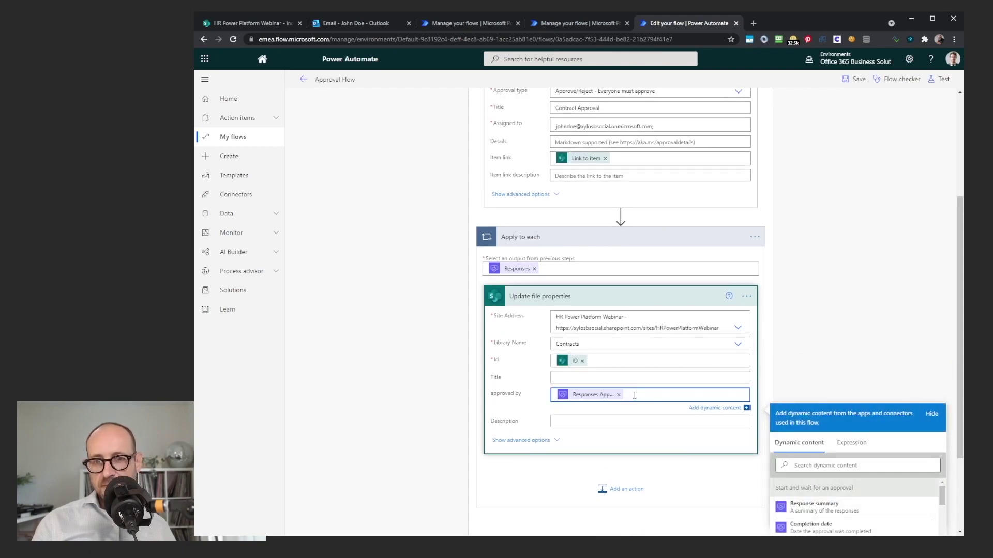
scroll(707, 396, down, 1)
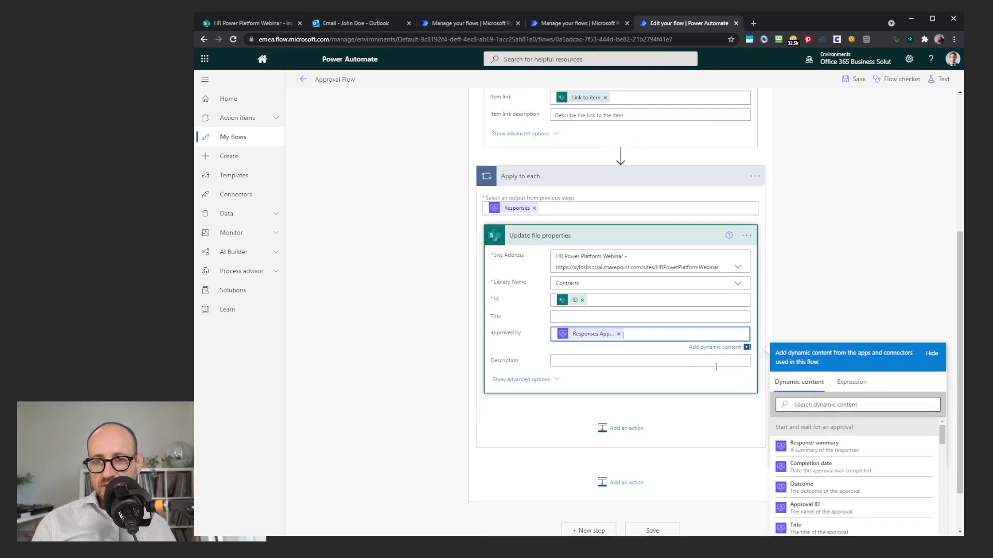
click(619, 334)
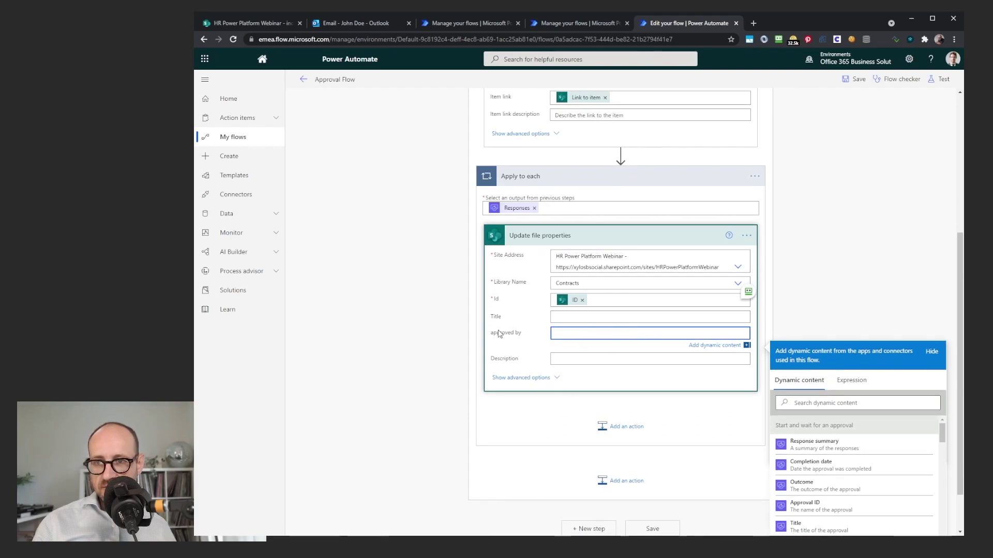
click(835, 404)
scroll(835, 403, down, 1)
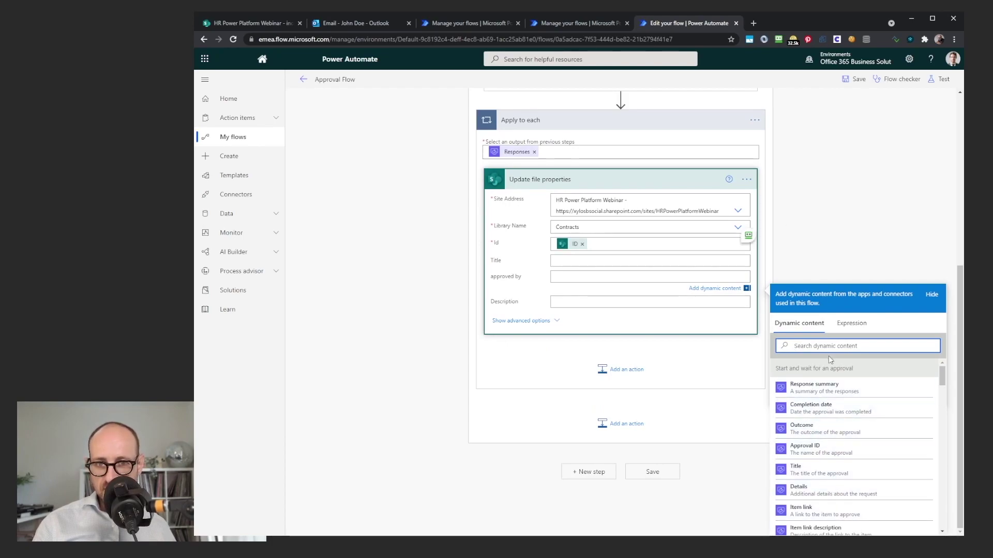
text(approver)
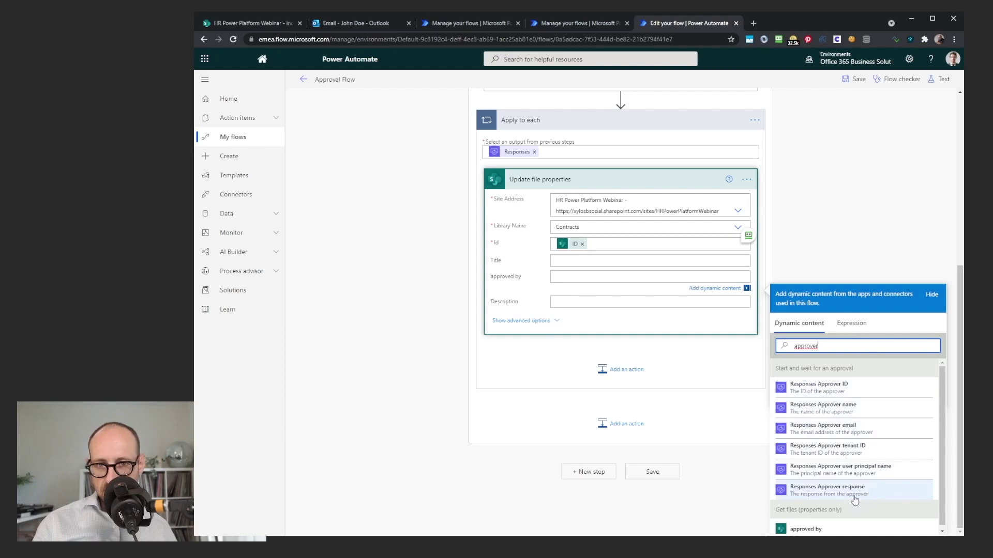
click(852, 412)
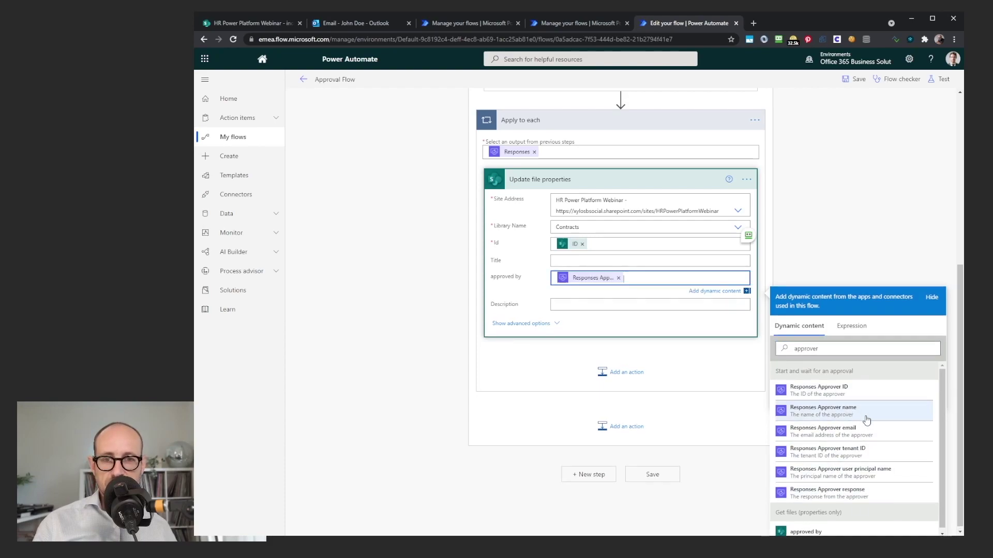
click(843, 226)
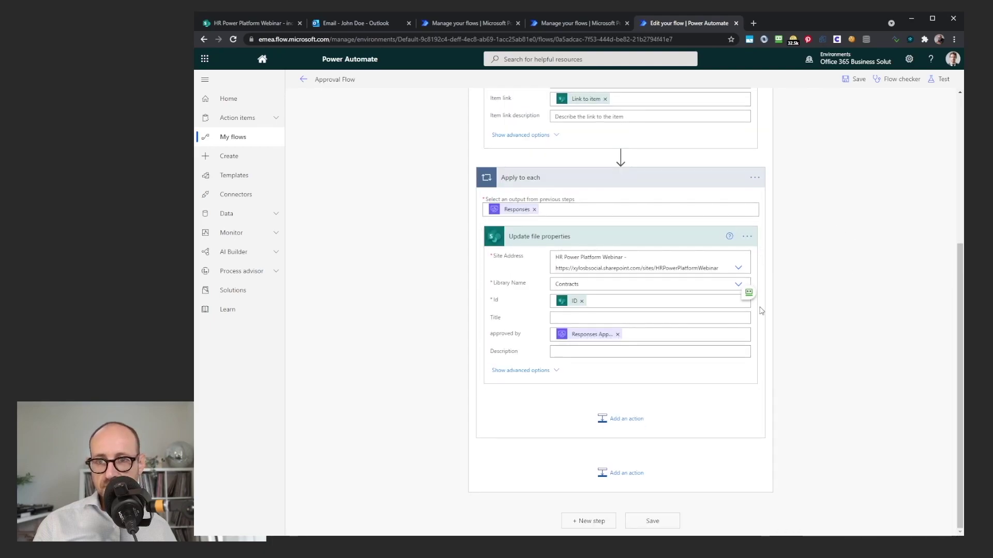
Collapse Apply to each 2, review the settings of the trigger and Get files (properties only), and collapse both again
scroll(757, 371, up, 5)
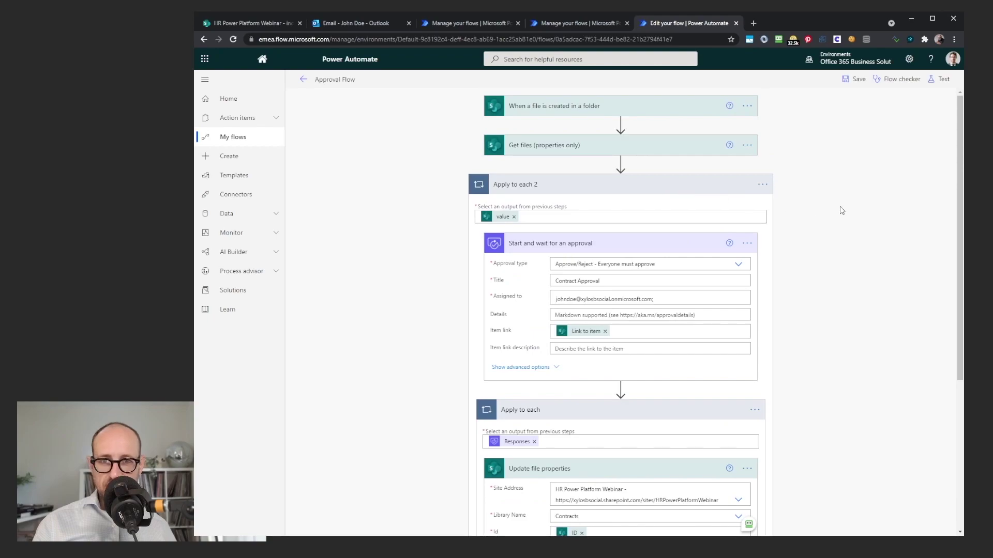
click(653, 185)
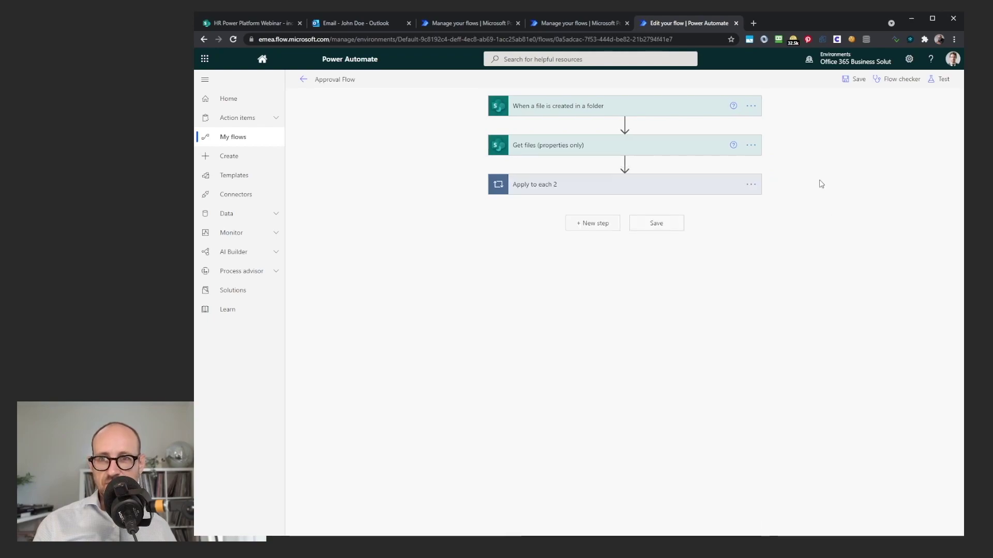
click(642, 110)
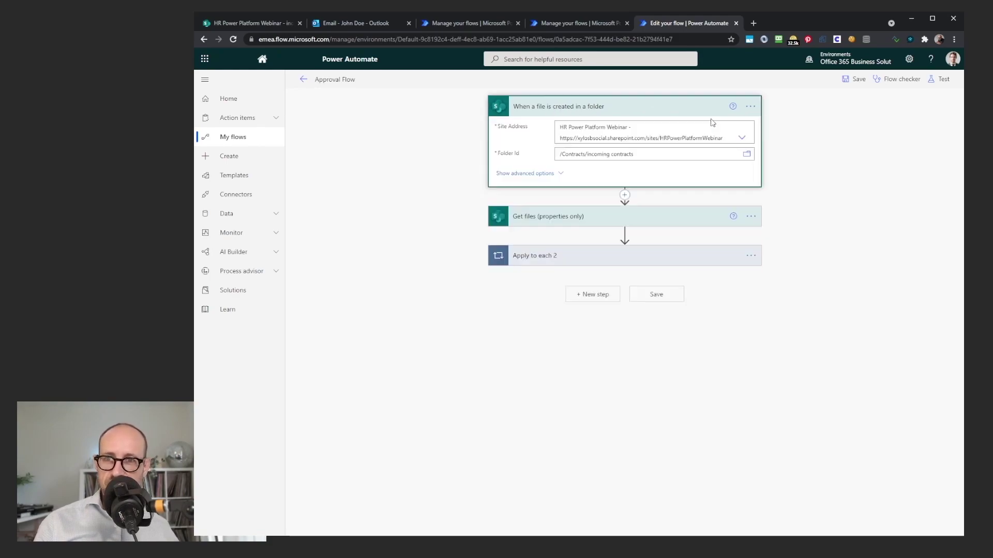
click(670, 217)
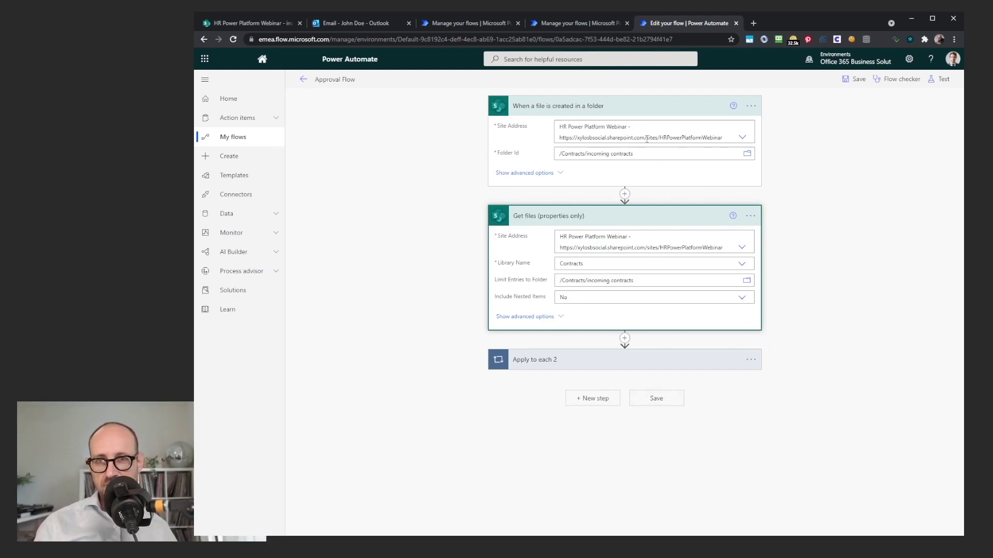
click(650, 218)
click(646, 114)
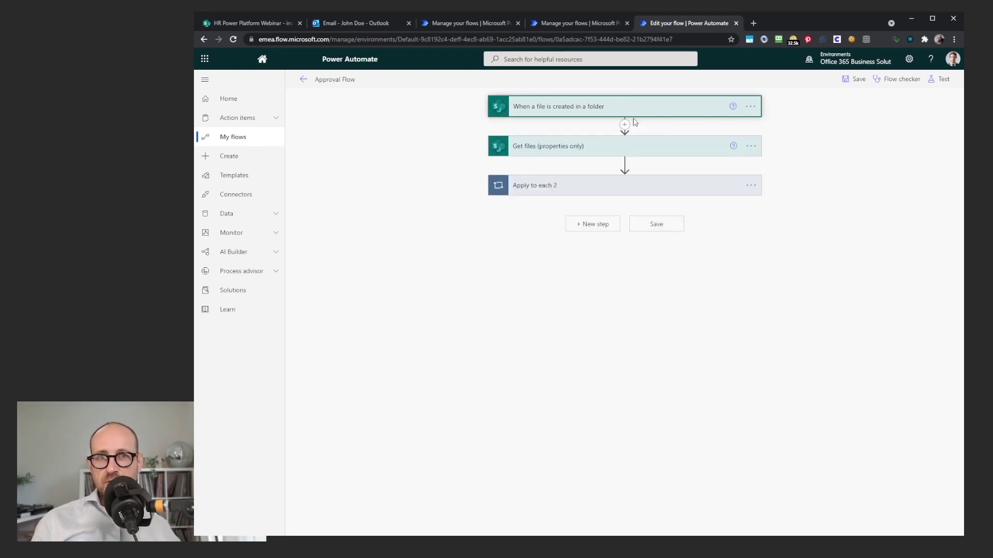
Start a manual test of the flow and add white_paper_EN_20171201.pdf to the incoming contracts folder in SharePoint
click(942, 79)
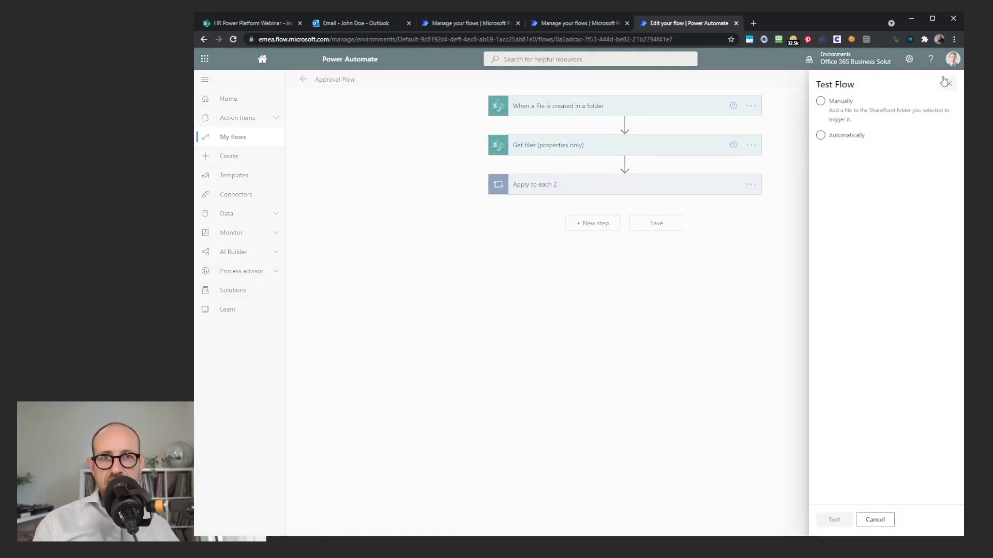
click(843, 101)
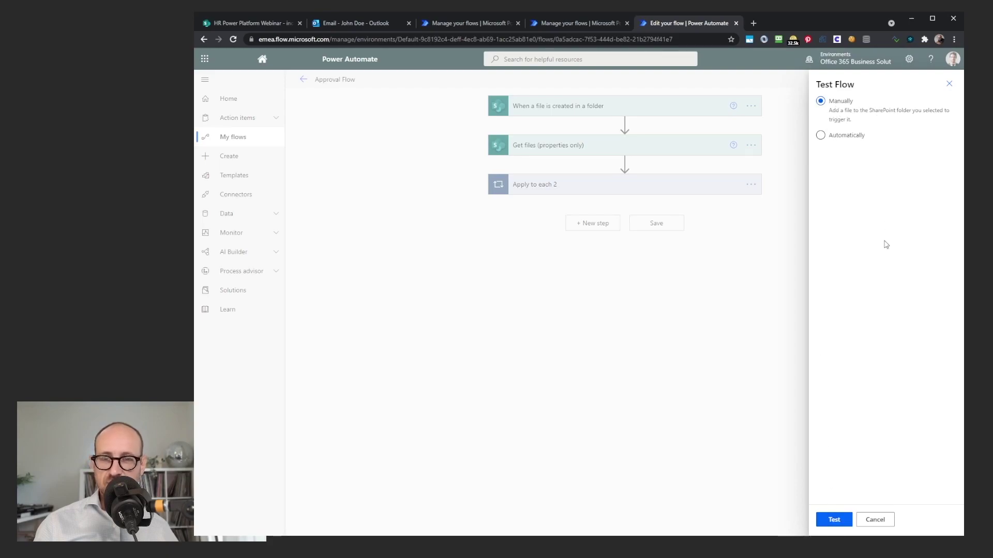
click(834, 520)
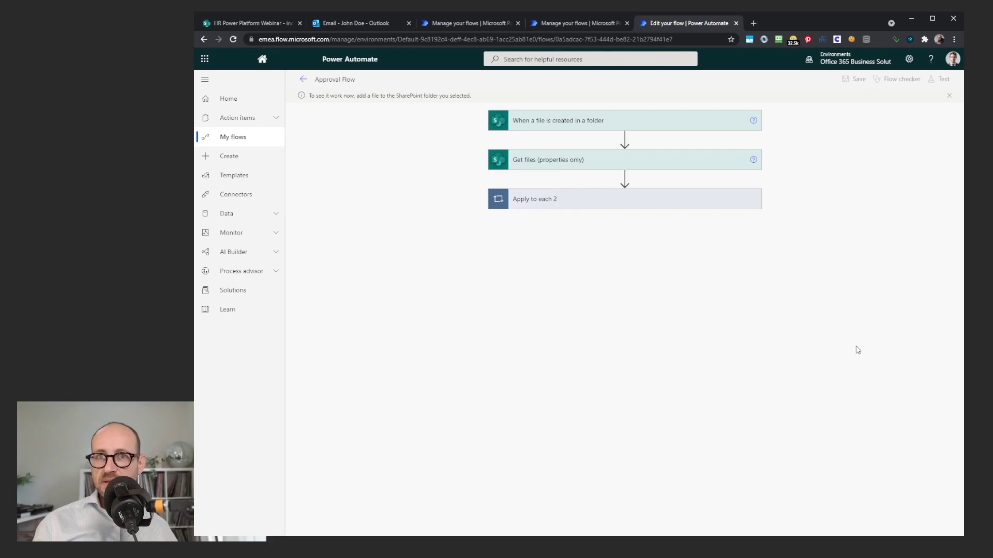
click(251, 23)
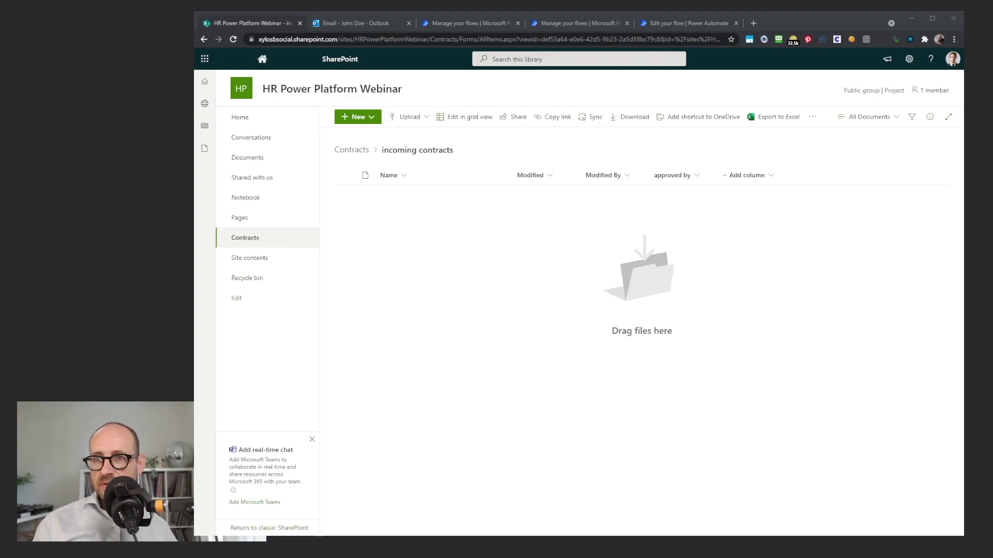
click(384, 228)
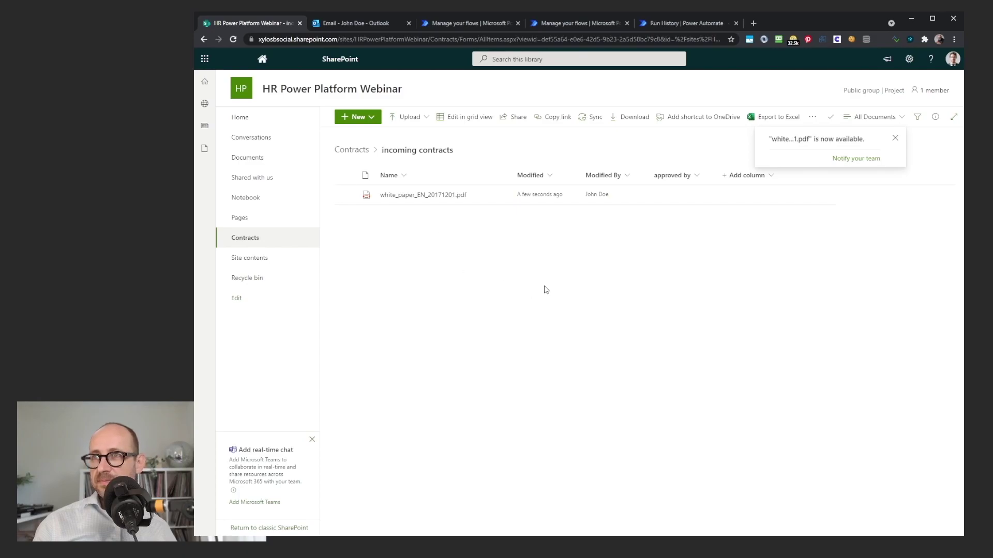
Check the progress of Apply to each 2 in the Power Automate run and open the Contract Approval email in Outlook
click(694, 28)
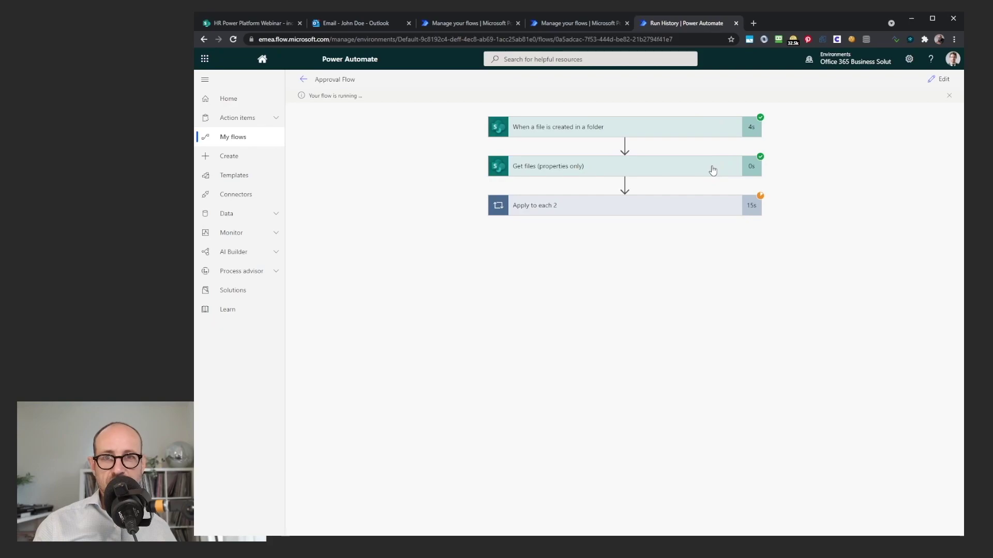
click(708, 211)
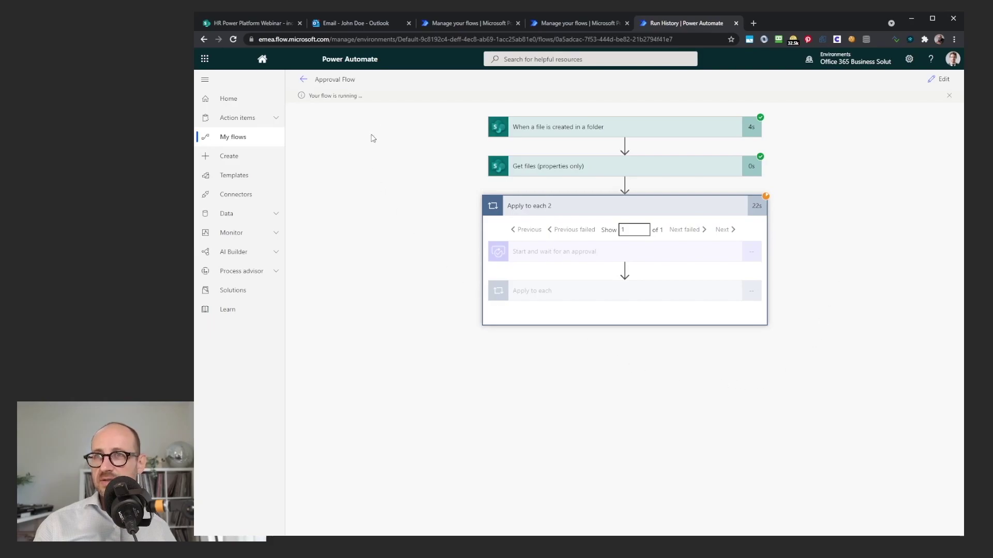
click(373, 22)
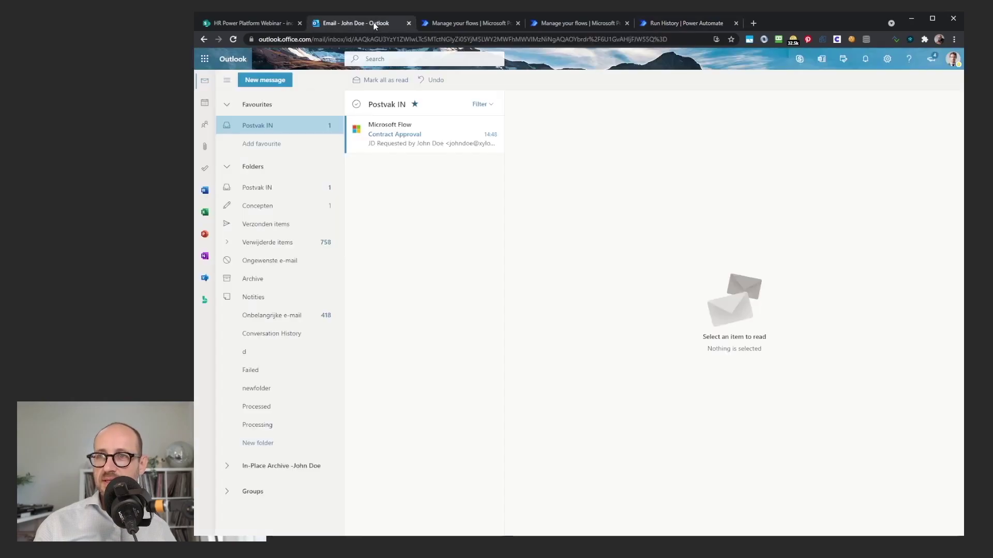
click(410, 144)
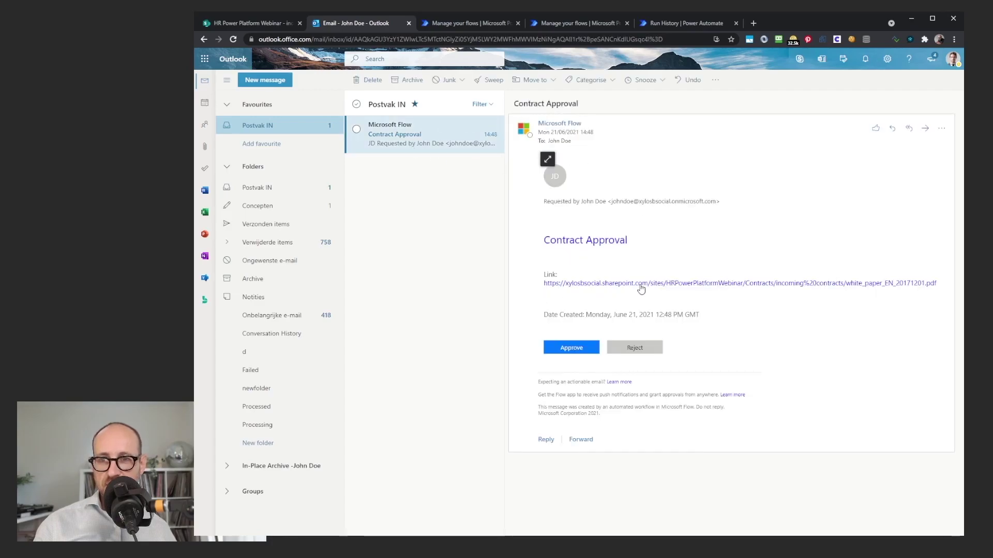
Approve the Contract Approval request from the email, confirm the response without a comment, and close the response pane
click(571, 354)
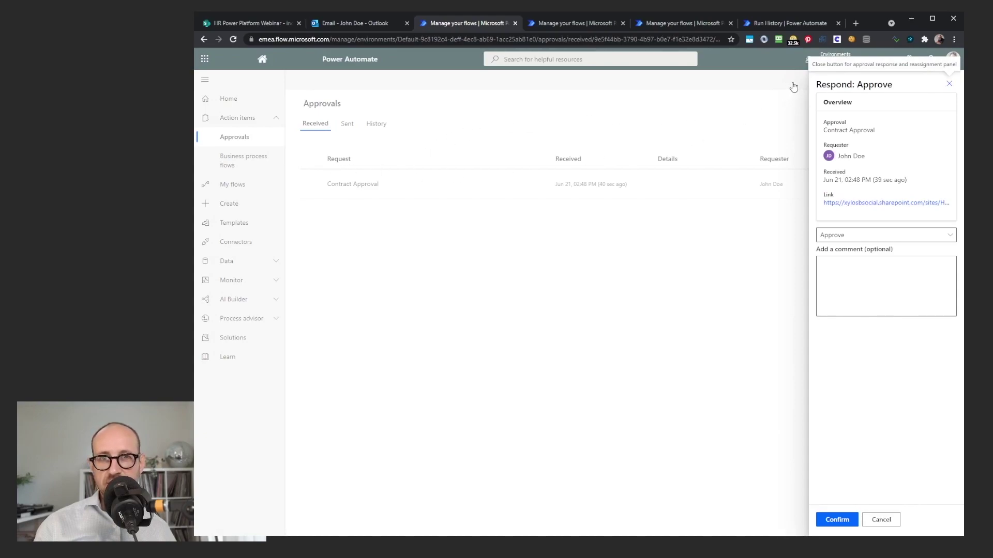
click(835, 520)
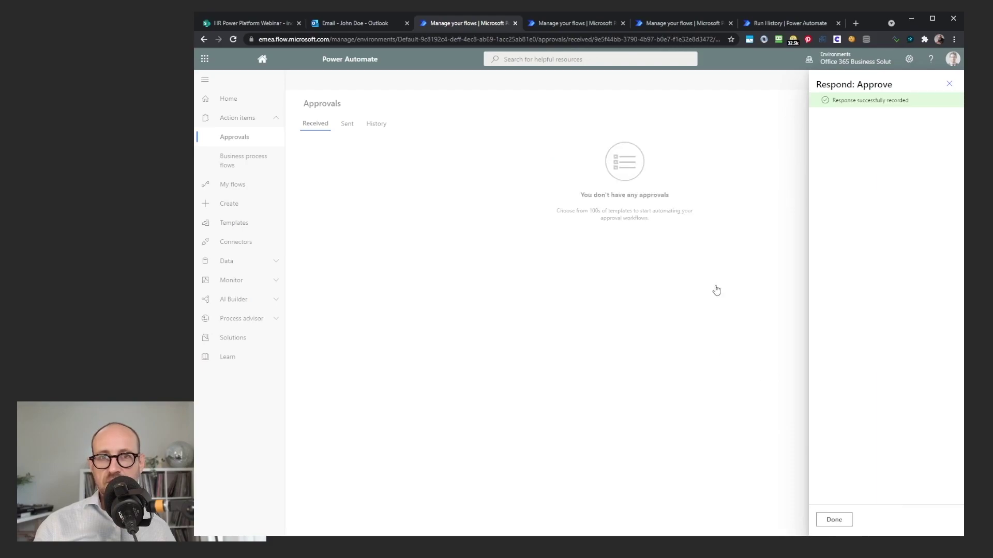
click(948, 83)
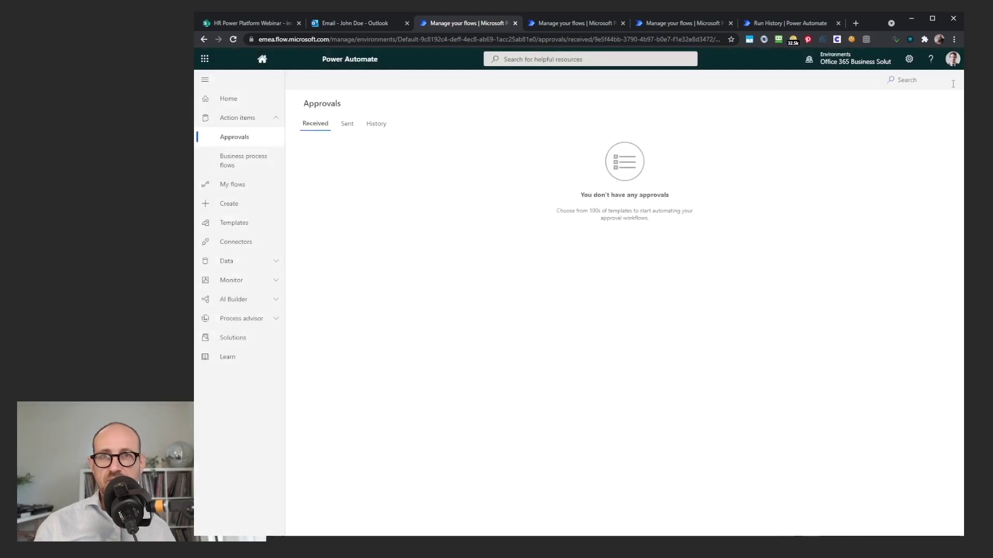
Review the Start and wait for an approval outputs in the flow run, and check the file's approved by value in SharePoint
click(795, 23)
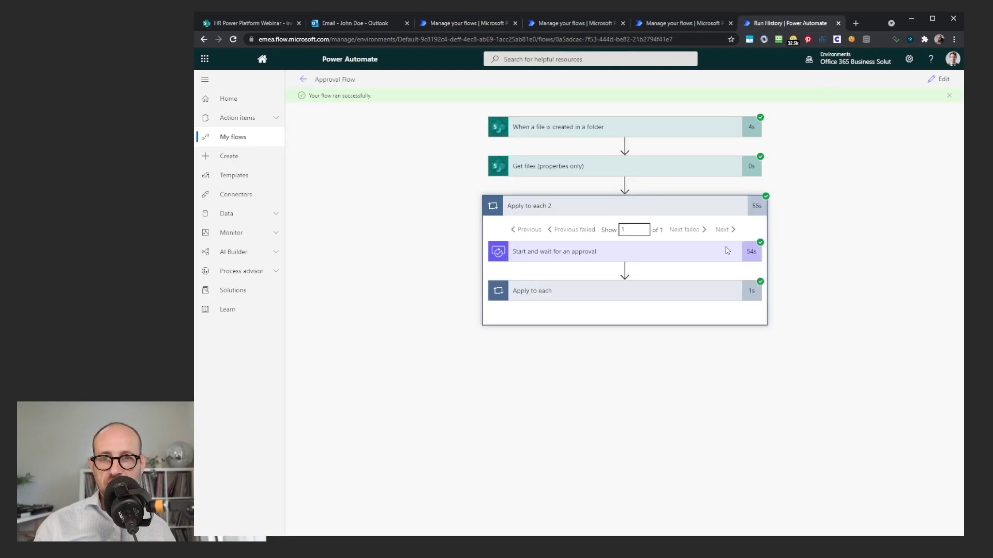
click(680, 251)
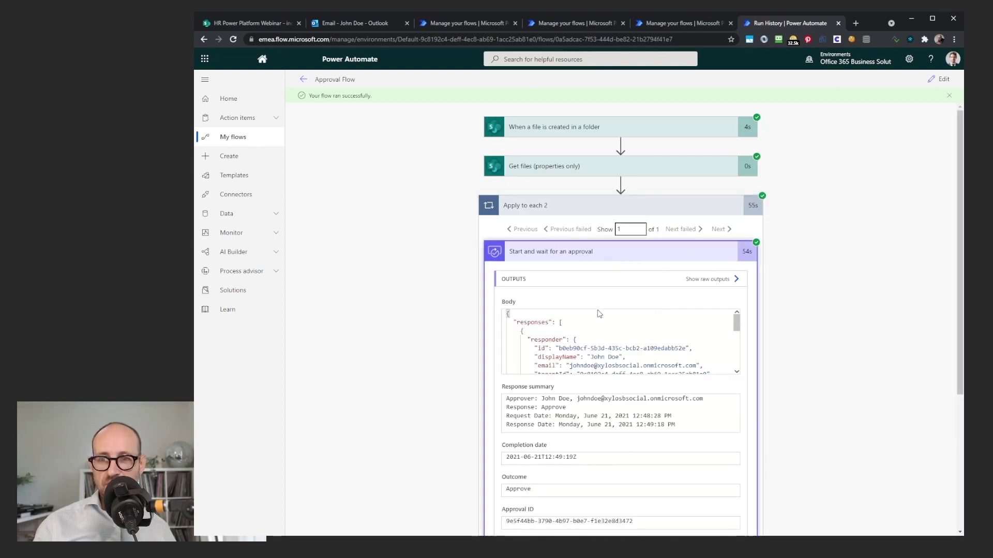
scroll(574, 448, down, 2)
scroll(577, 445, up, 2)
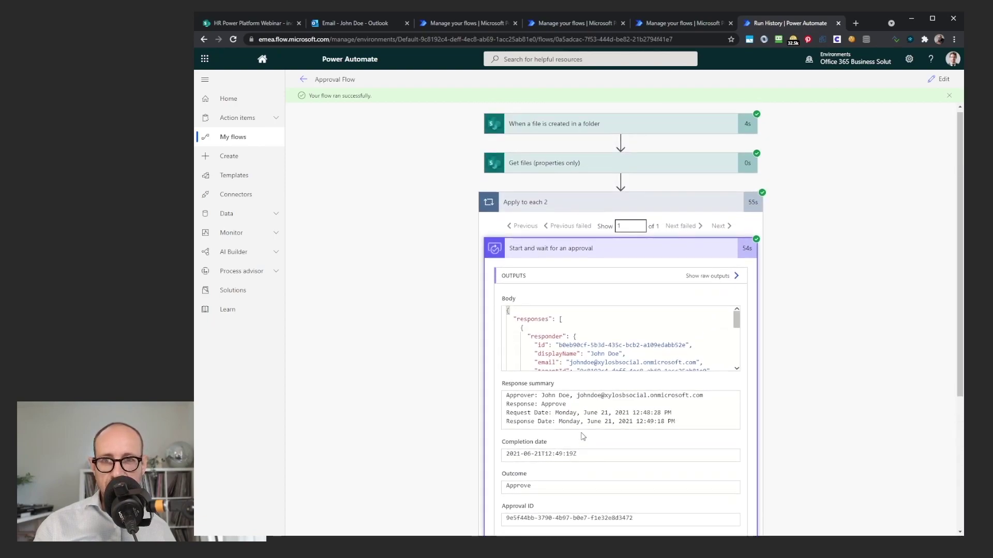
click(649, 256)
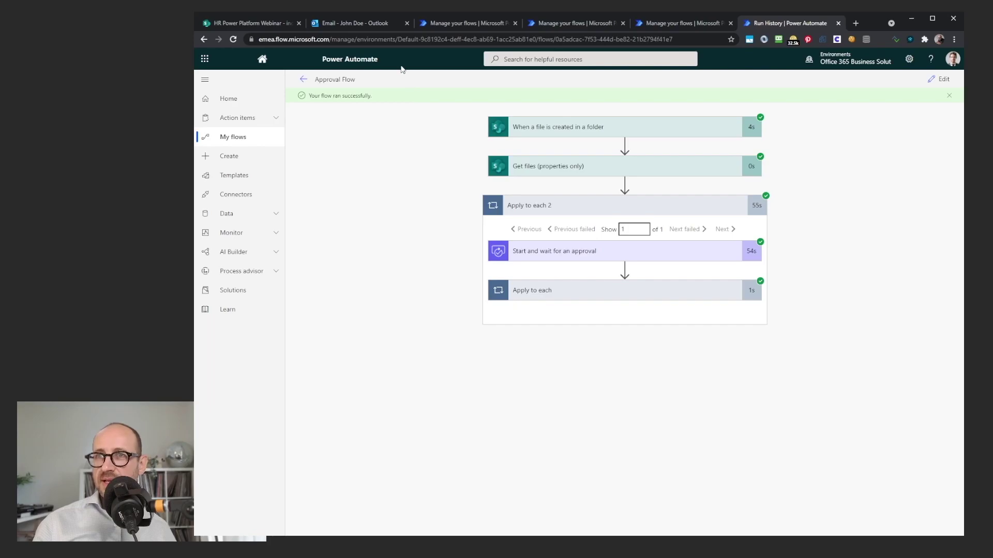
click(253, 22)
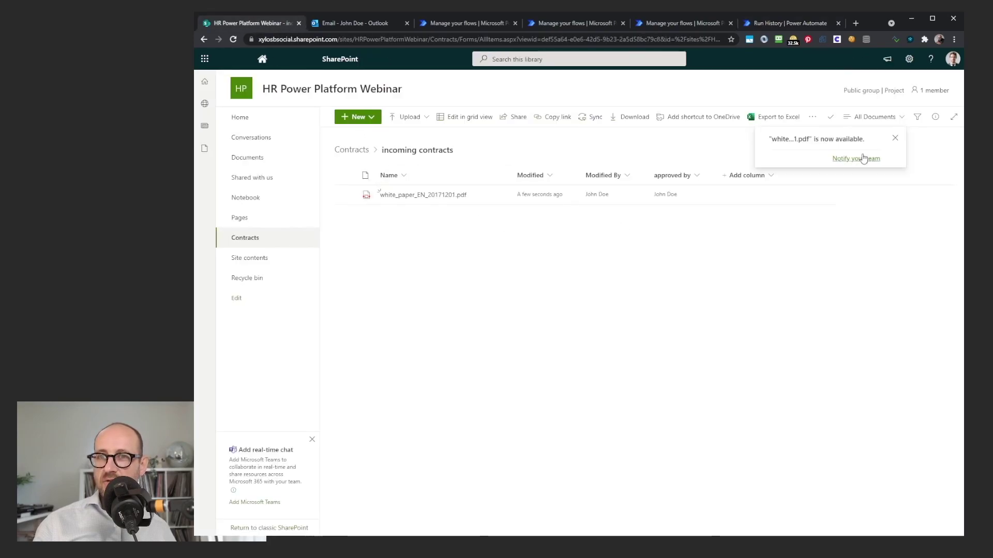
click(894, 137)
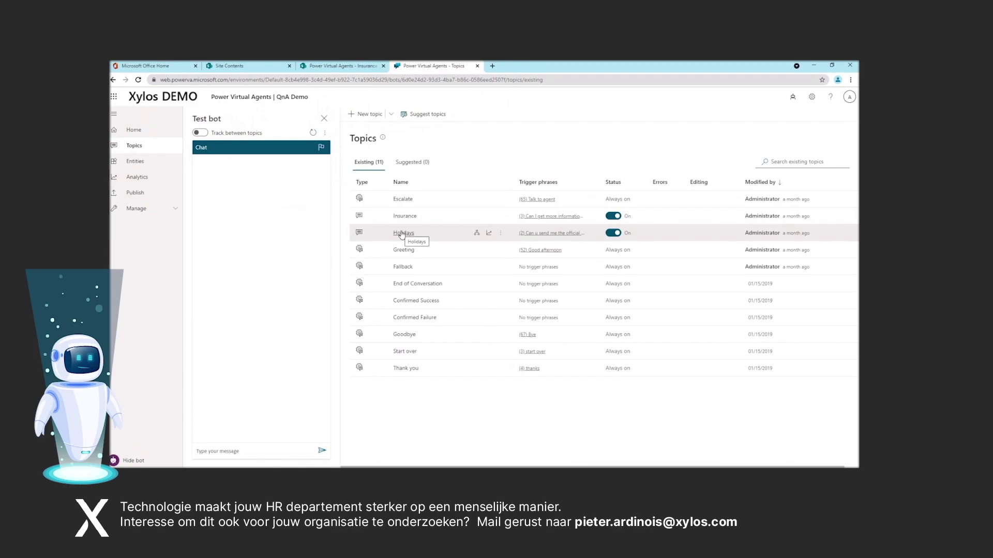
Open the Holidays topic of the QnA Demo bot in the Power Virtual Agents authoring canvas and review its nodes
click(477, 235)
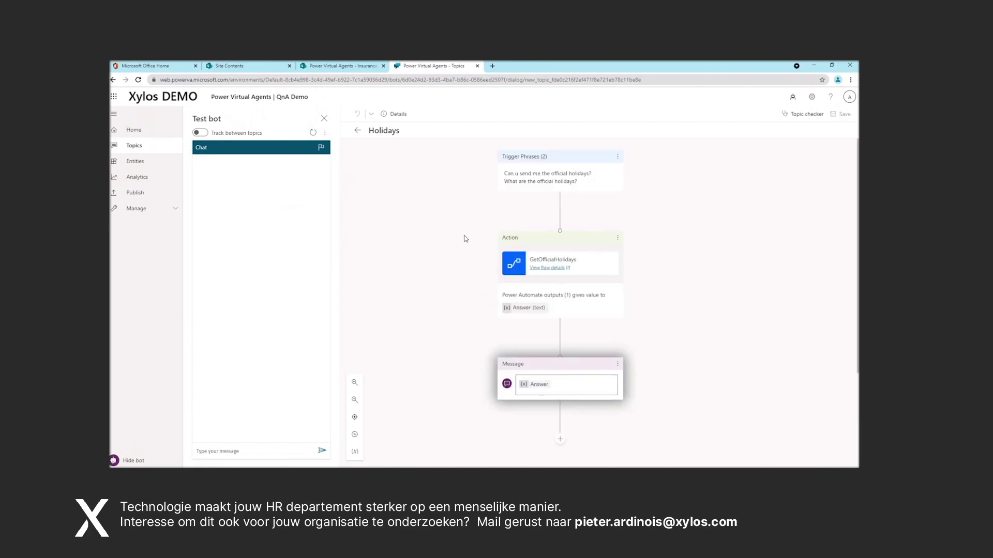
scroll(472, 242, down, 1)
scroll(478, 247, up, 1)
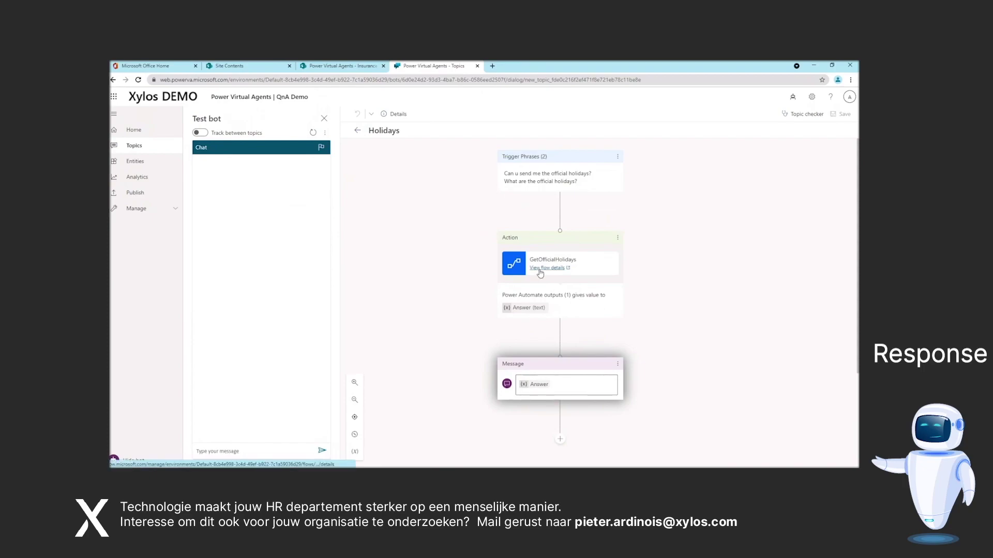
Ask the test bot "Hello, can u send me the official holidays?" and review the path through the Holidays topic
click(271, 451)
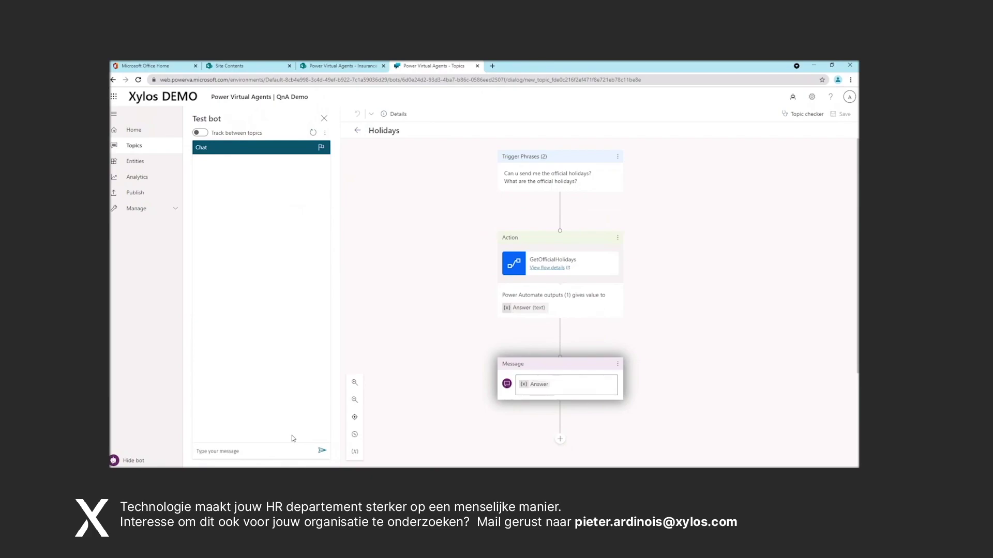
text(Hello, can u send me th)
text(e official holidays?)
key(Return)
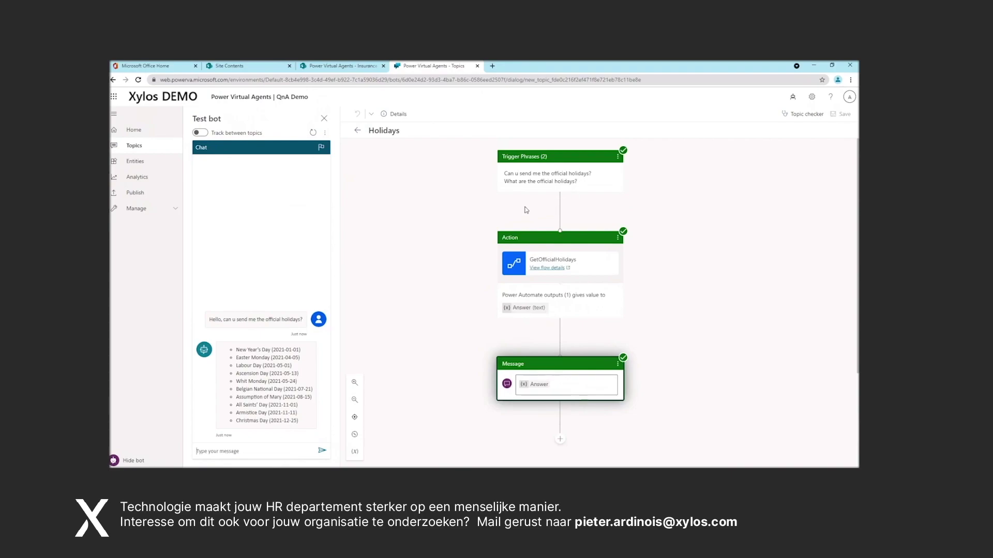
scroll(527, 290, down, 1)
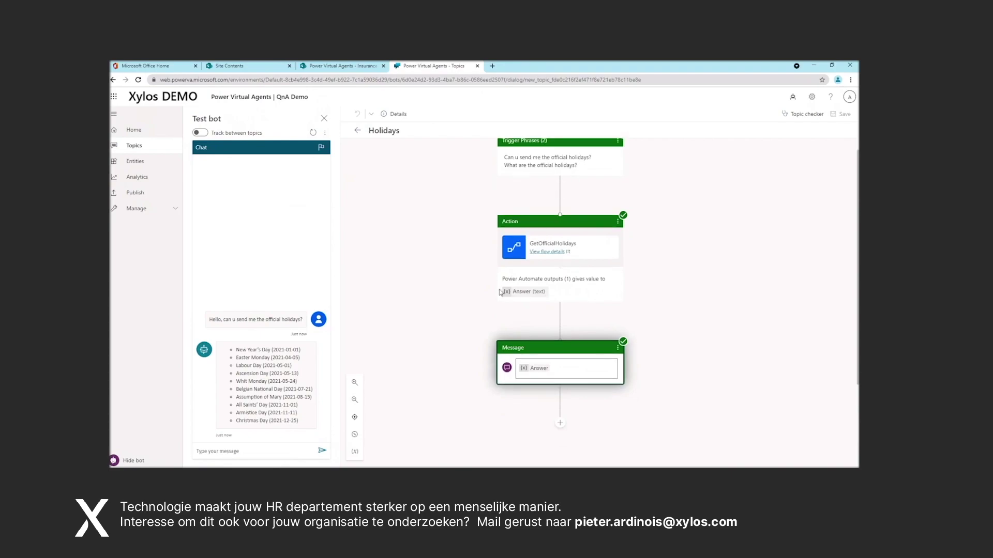
scroll(494, 286, up, 1)
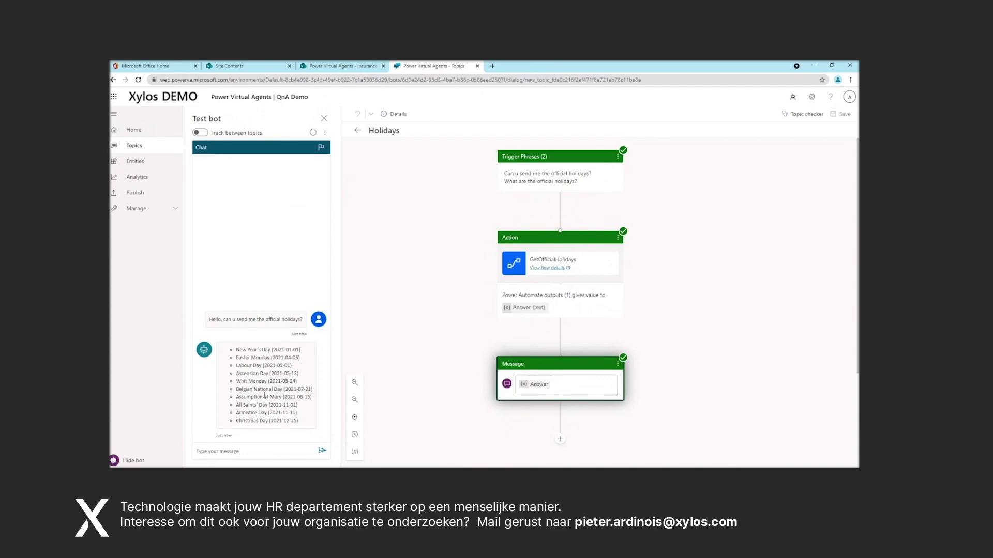
Open the GetOfficialHolidays flow from the topic's action for editing in Power Automate and expand Get items - Holidays
click(555, 269)
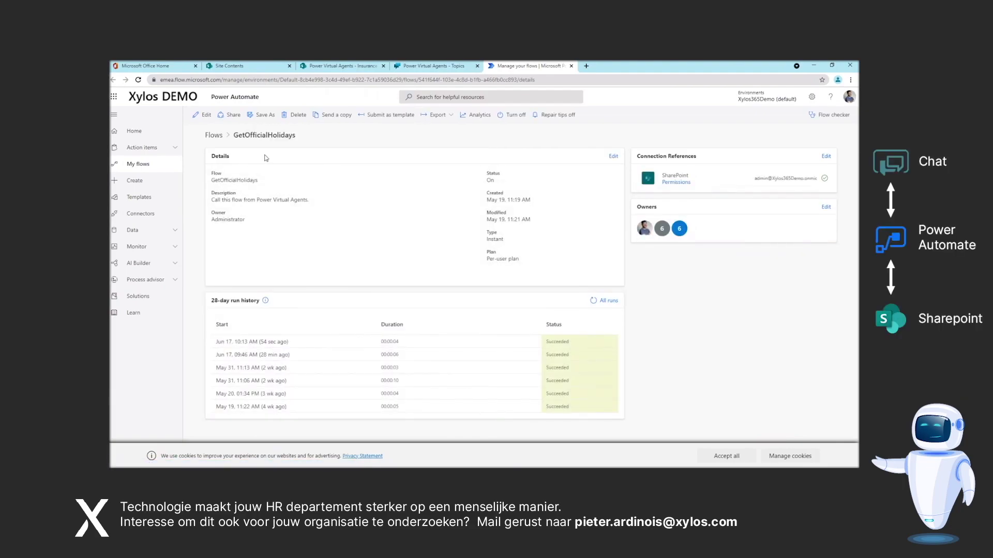
click(203, 116)
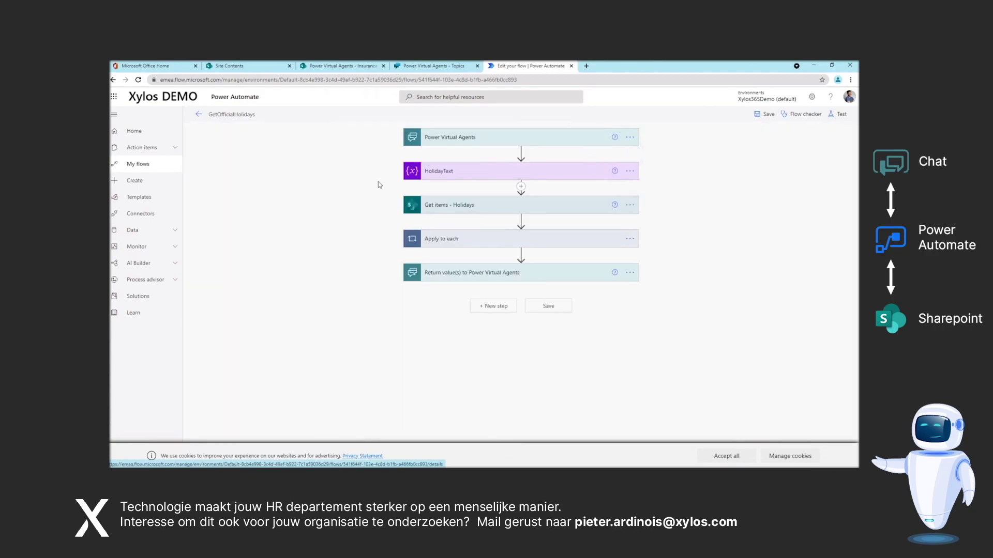
click(438, 207)
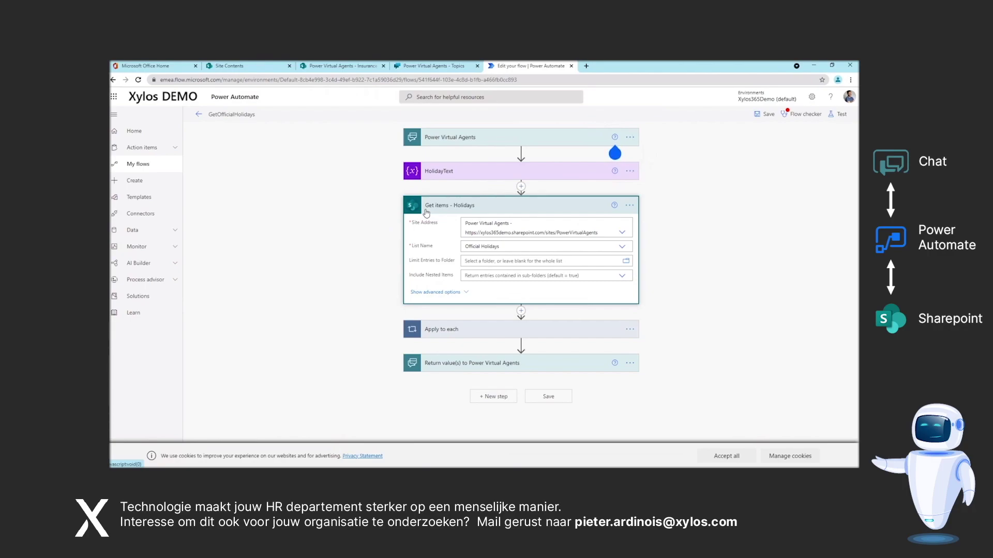
click(521, 188)
click(504, 197)
scroll(365, 263, down, 1)
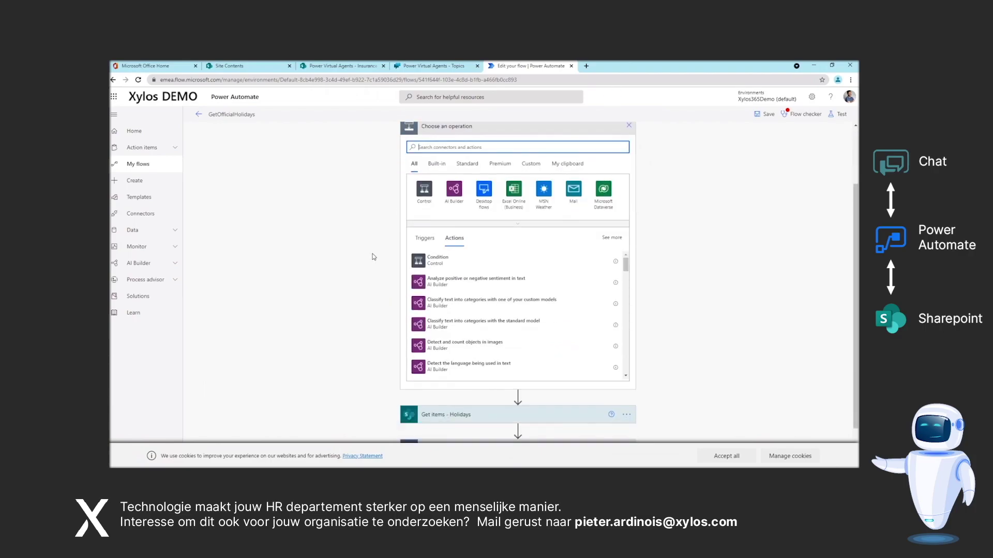
scroll(362, 266, up, 1)
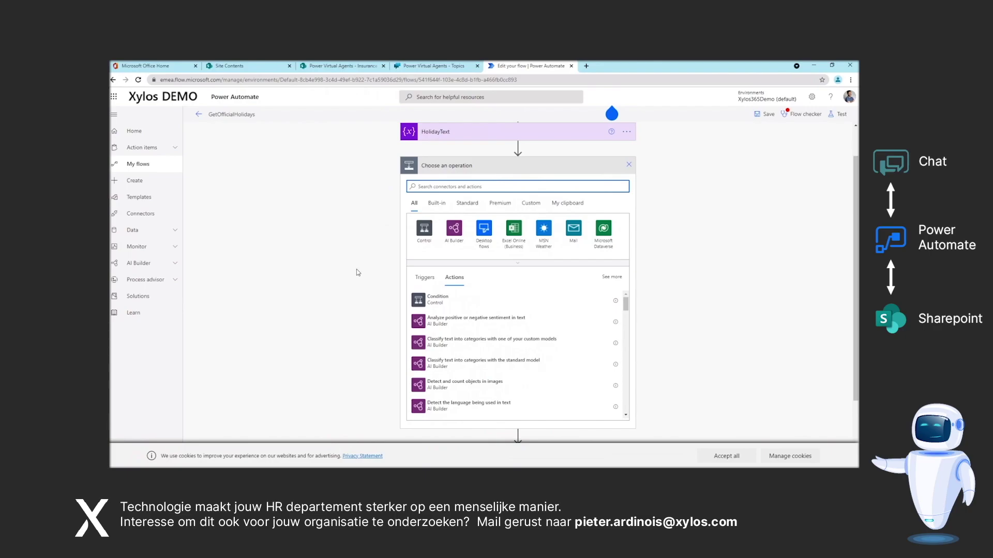
click(628, 165)
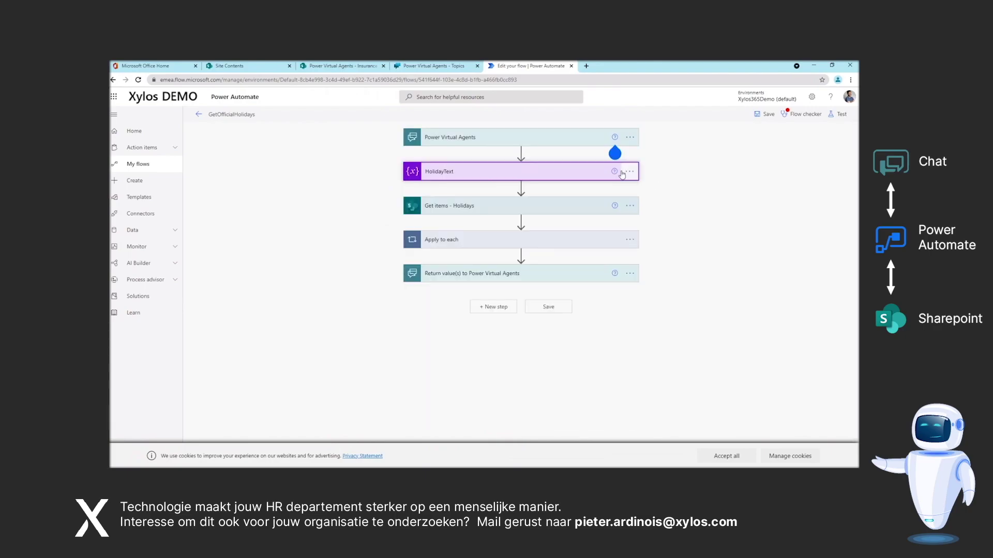
Expand Get items - Holidays and open the Official Holidays list from the Power Virtual Agents site contents in SharePoint
click(565, 211)
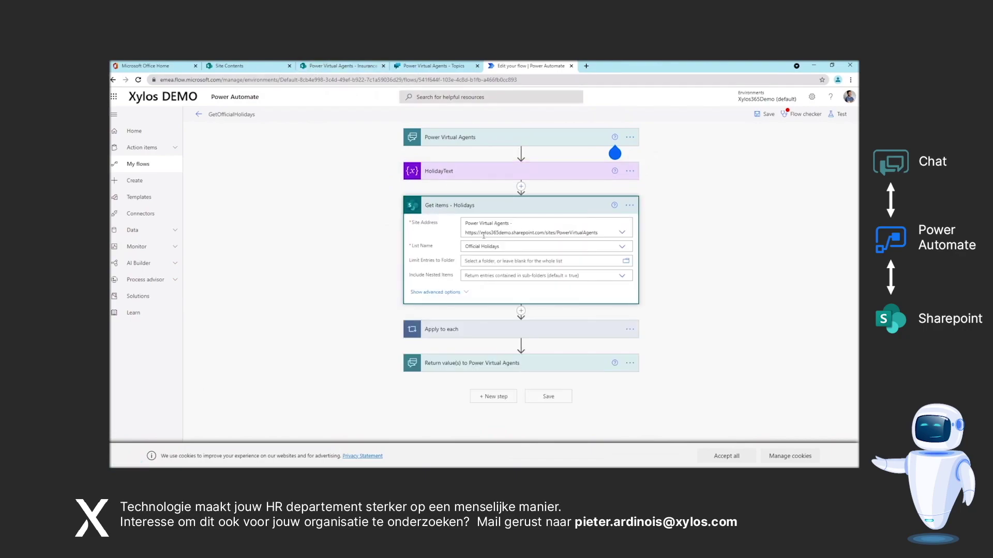
click(271, 70)
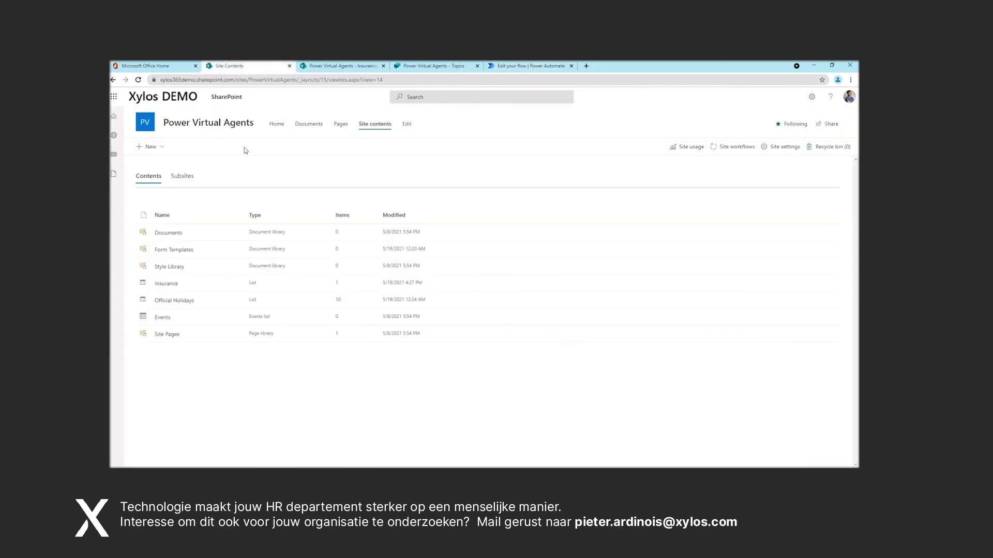
click(177, 301)
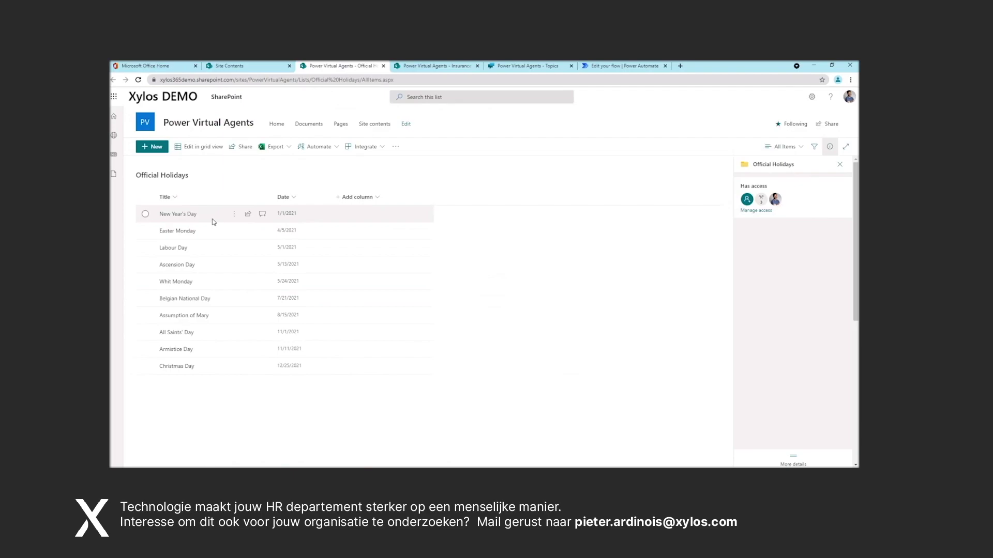
Review Apply to each and Return value(s) to Power Virtual Agents in the GetOfficialHolidays flow, and return to the Holidays topic
click(619, 64)
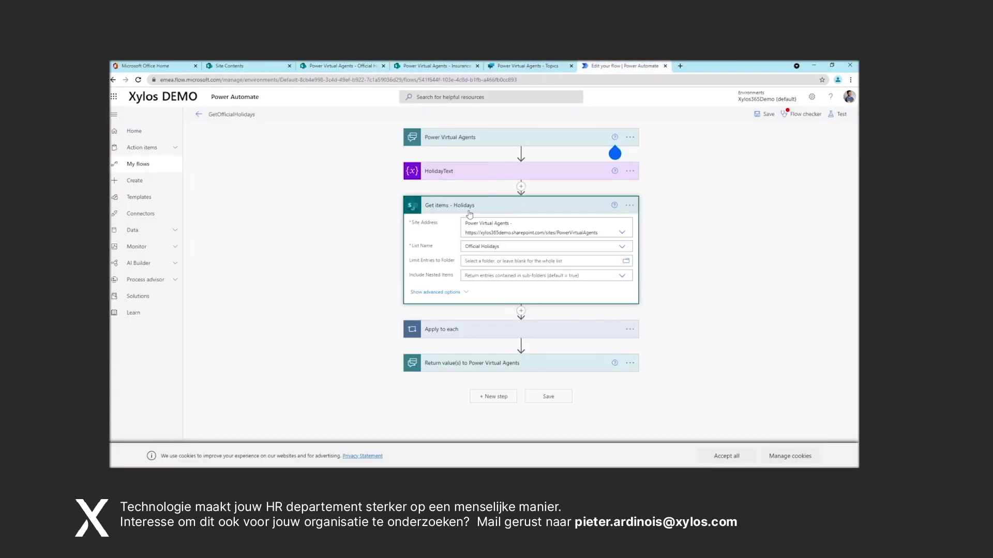
click(446, 330)
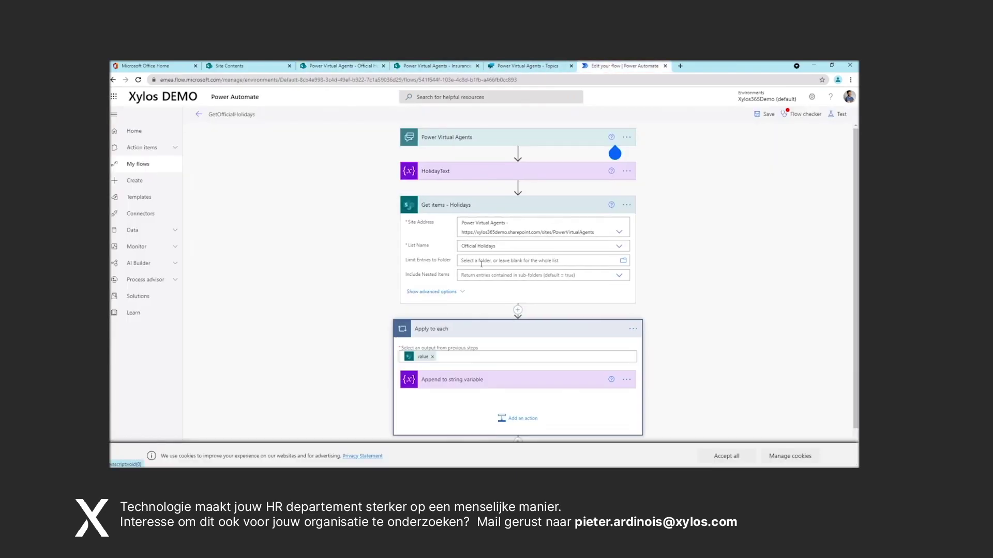
scroll(481, 264, down, 1)
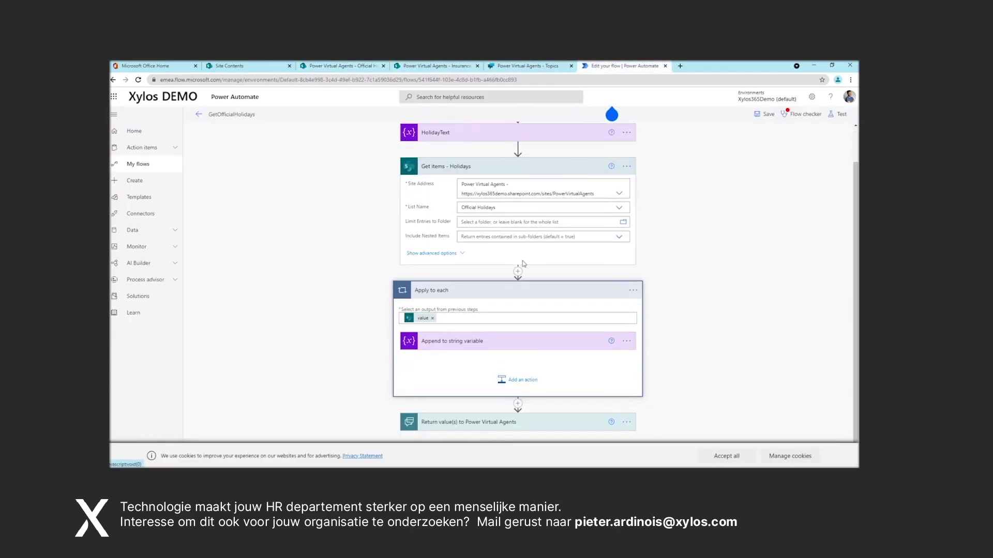
click(447, 423)
scroll(372, 380, down, 1)
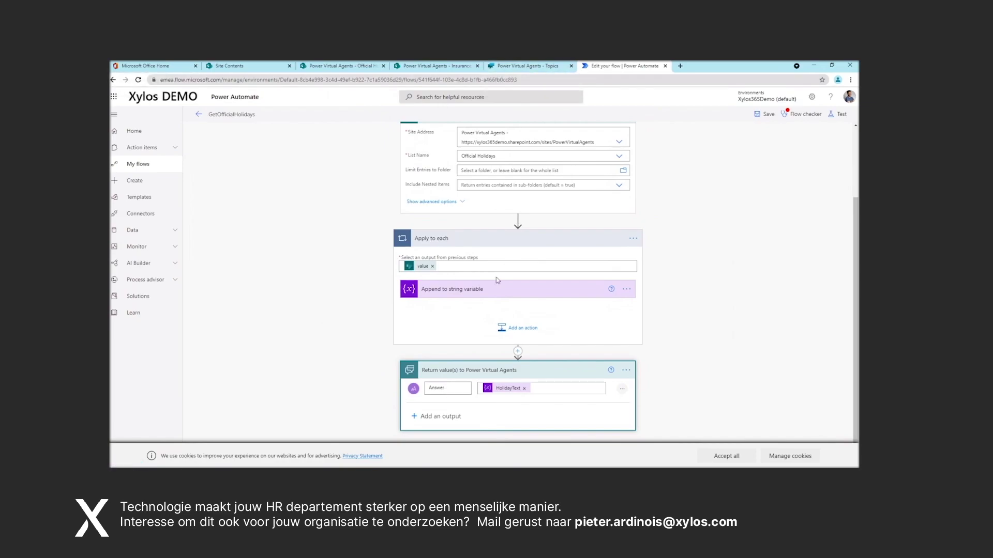
scroll(499, 243, up, 1)
scroll(499, 243, up, 3)
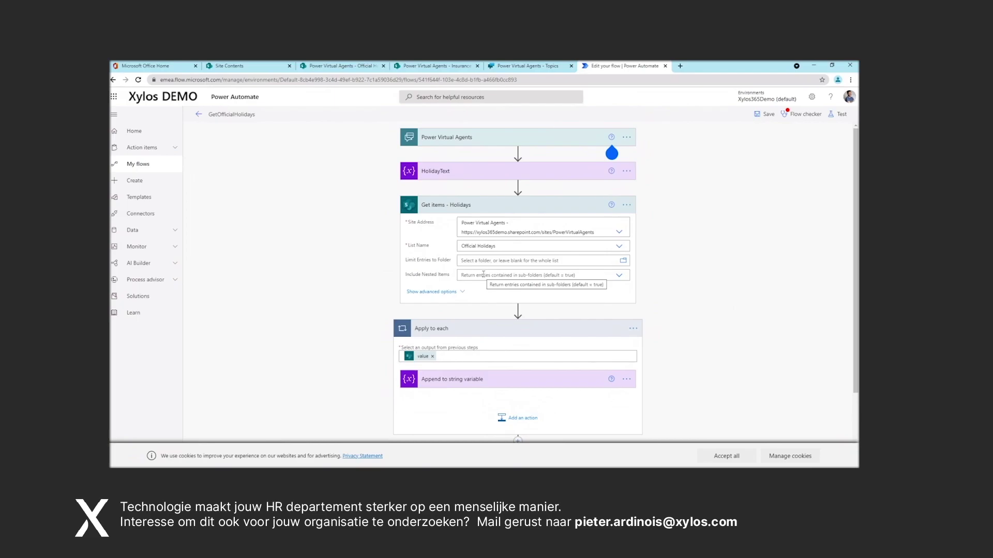
scroll(420, 288, down, 2)
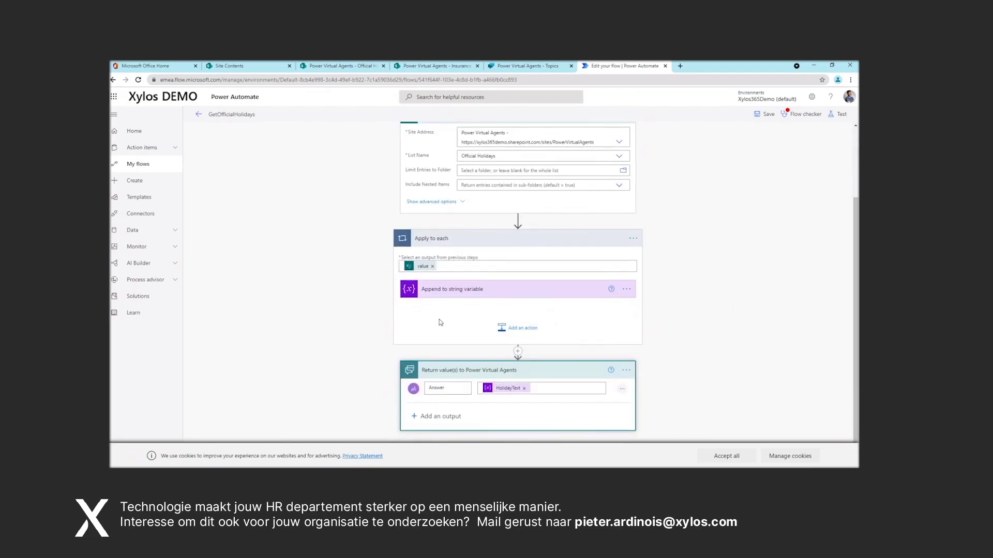
scroll(441, 323, up, 2)
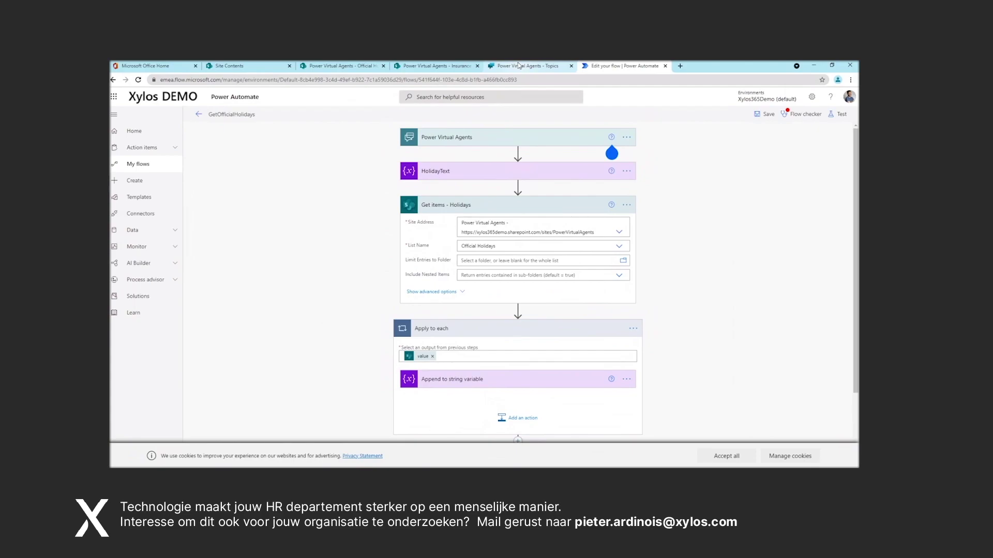
click(519, 65)
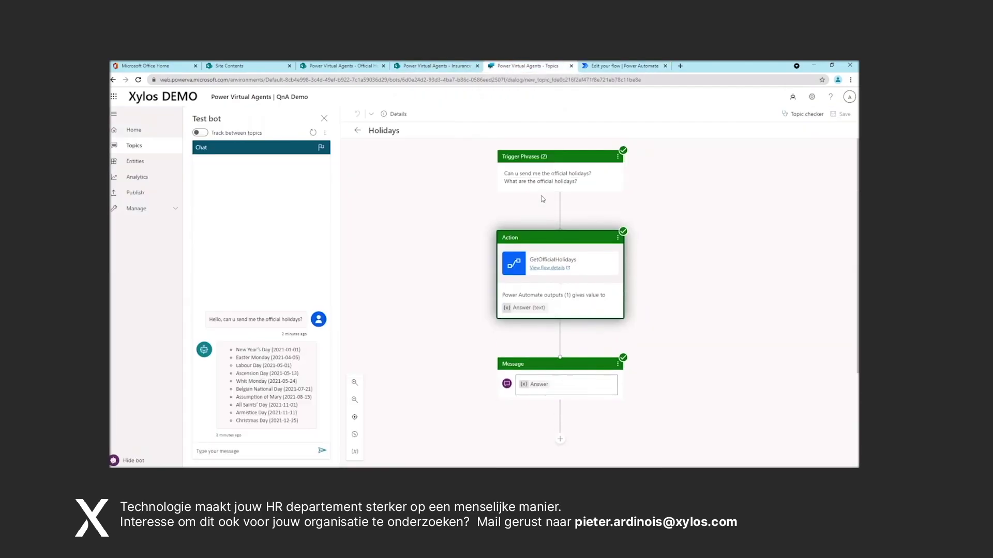
Start a new action below HolidayText in the GetOfficialHolidays flow, search for "sharepoint" and browse the available SharePoint actions
click(595, 66)
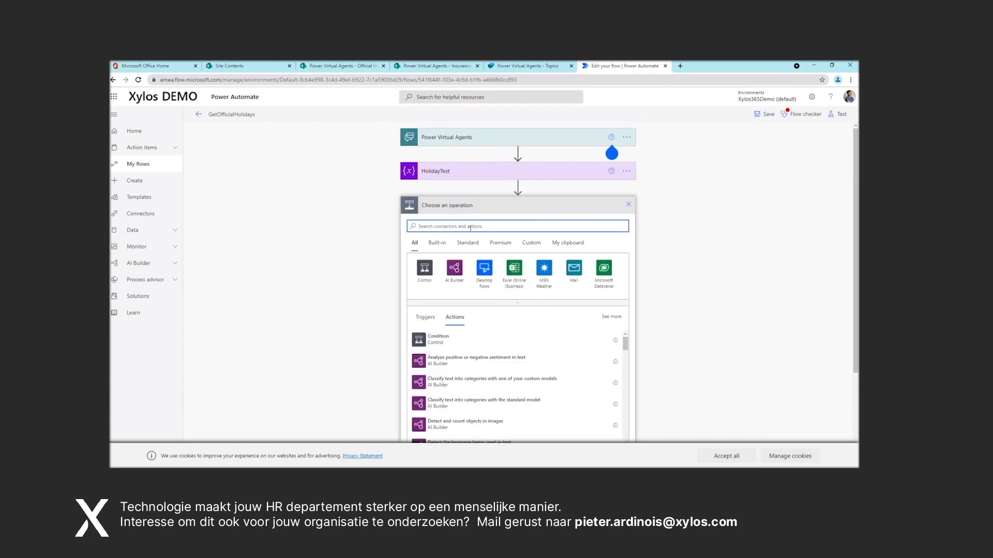
text(sharepoint)
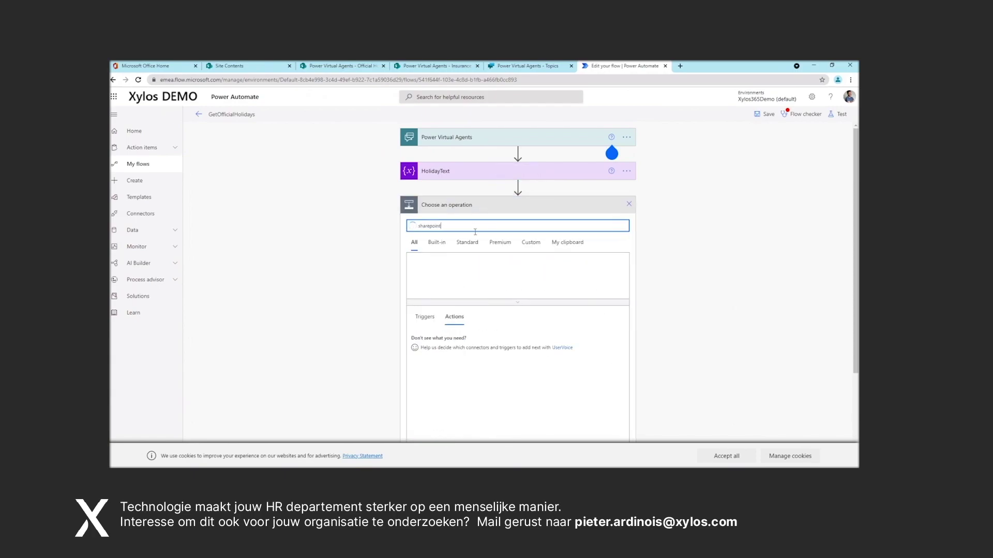
scroll(399, 308, down, 2)
scroll(433, 302, up, 1)
scroll(437, 292, down, 1)
scroll(439, 286, up, 1)
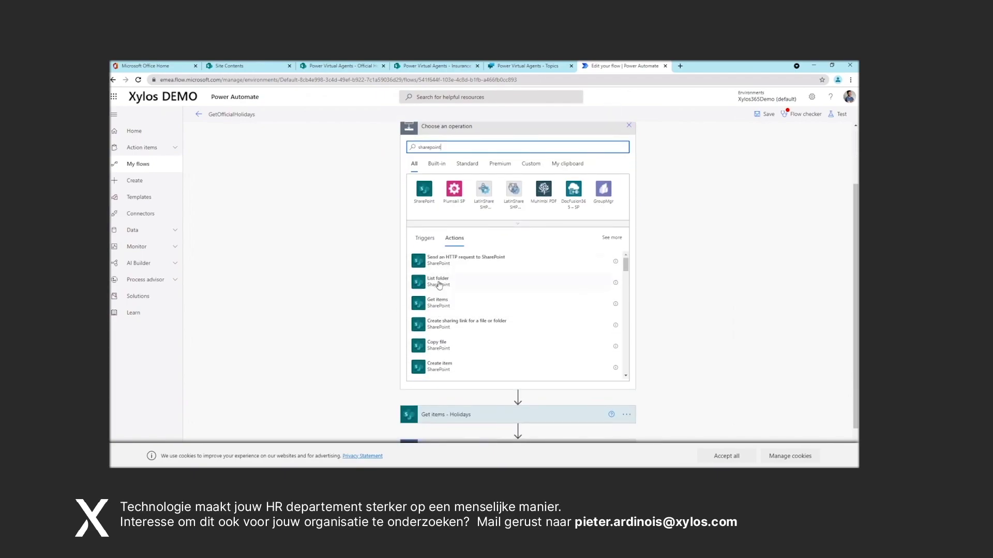
scroll(441, 292, down, 1)
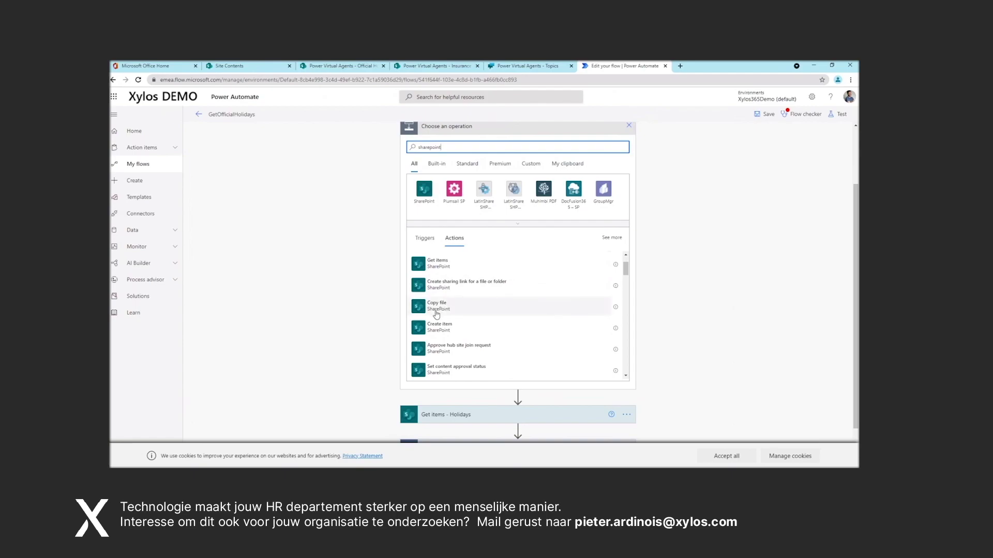
scroll(437, 303, down, 3)
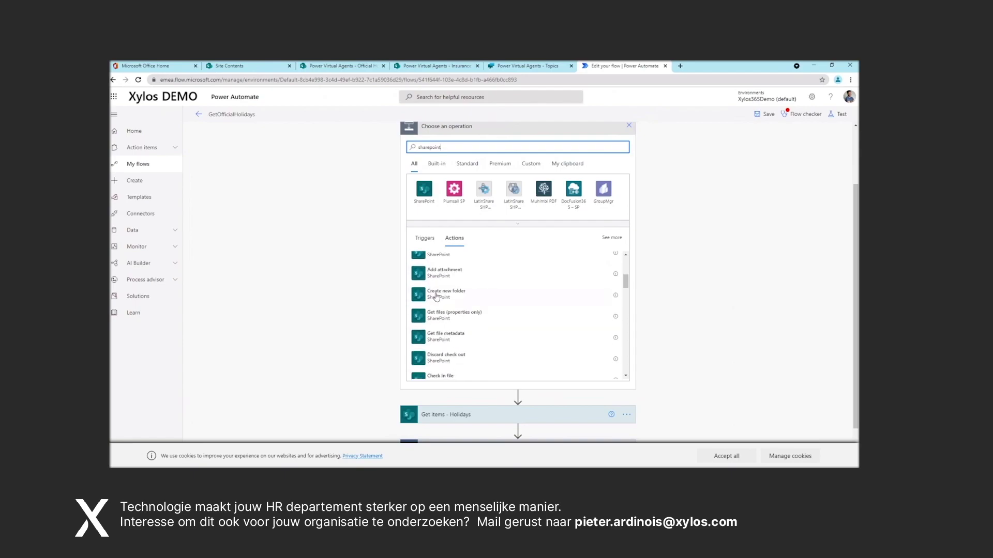
Search the operations for "salesforce", and discard the new action without choosing an operation
double_click(445, 151)
text(sales)
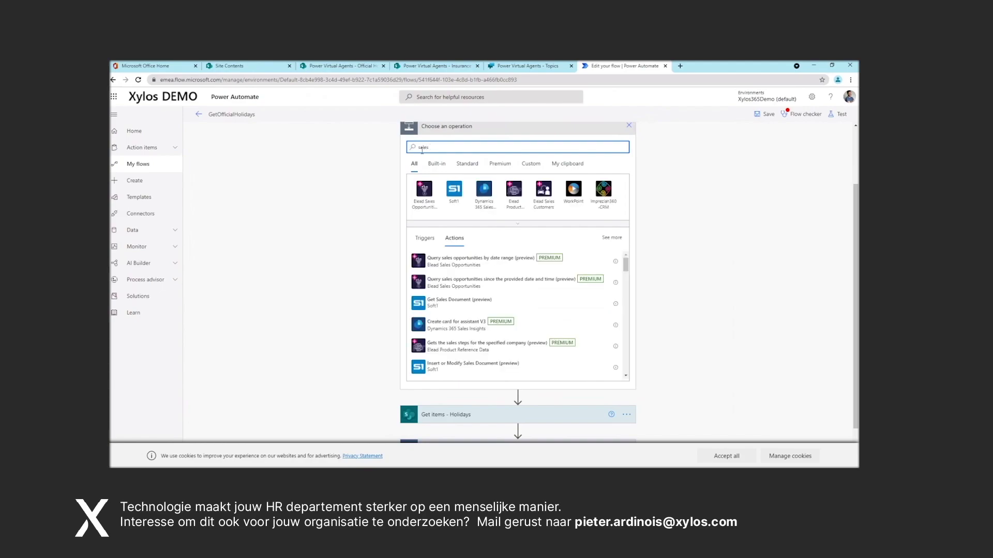
text(force)
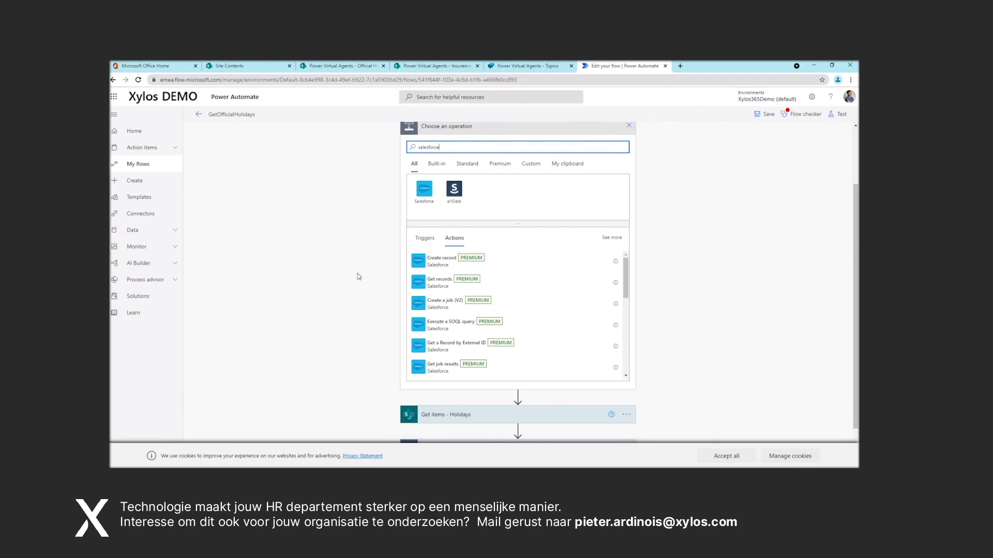
scroll(348, 257, up, 2)
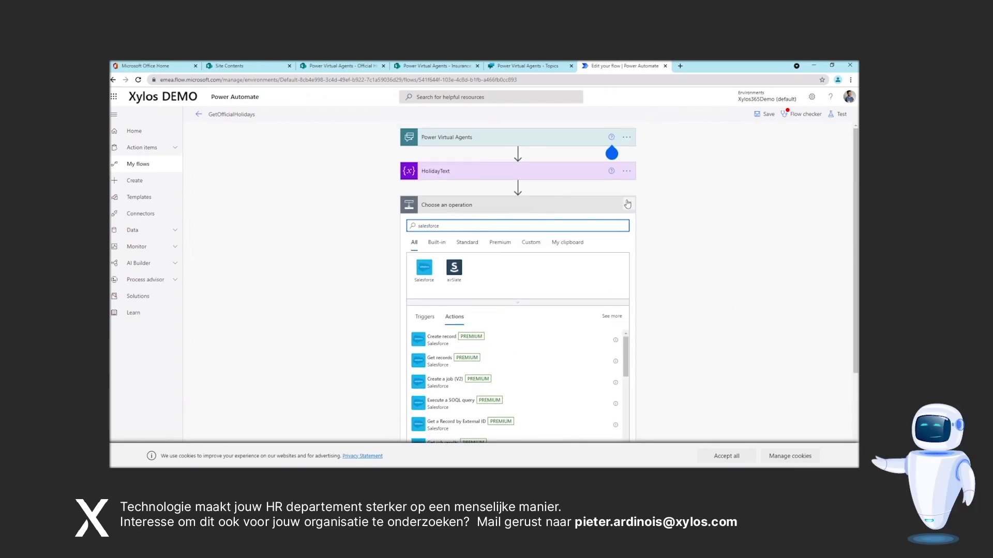
click(630, 204)
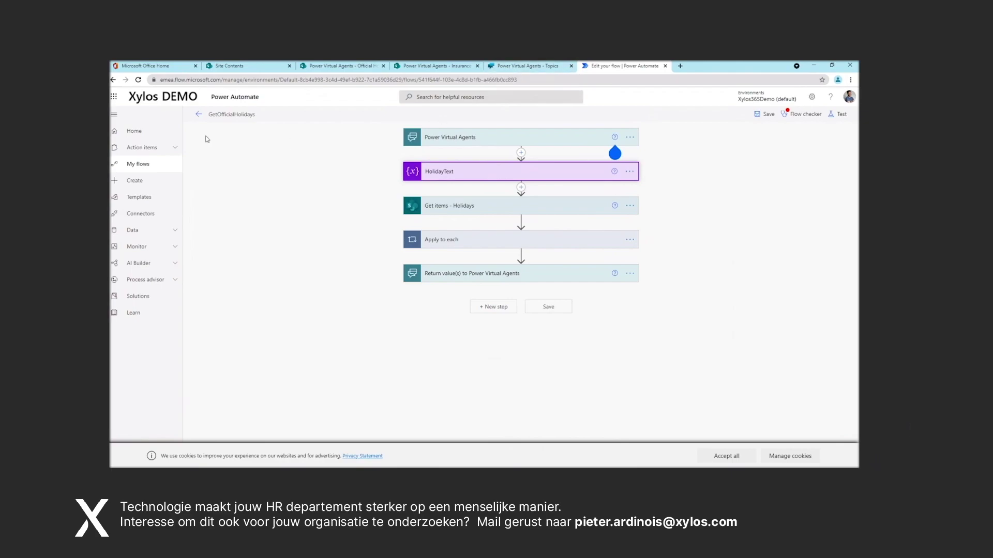
Review the bot's holiday answer in the Holidays topic, and return to the topics list with the test chat closed
click(511, 67)
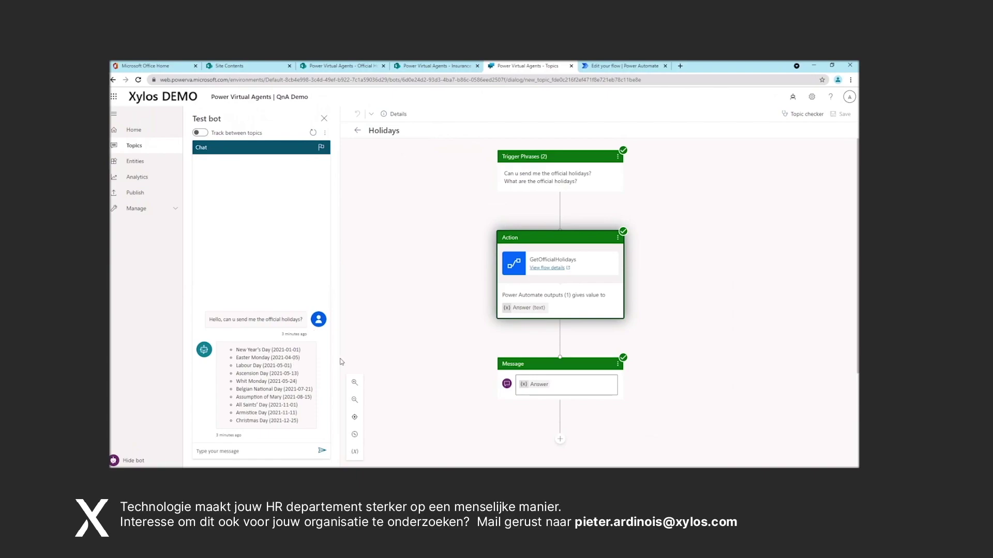
drag(301, 350, 239, 350)
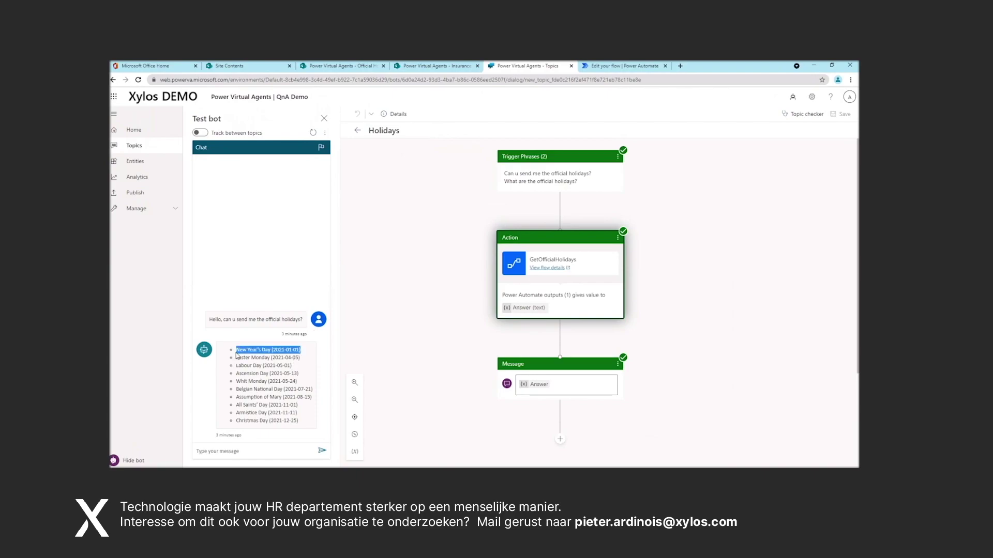
click(239, 351)
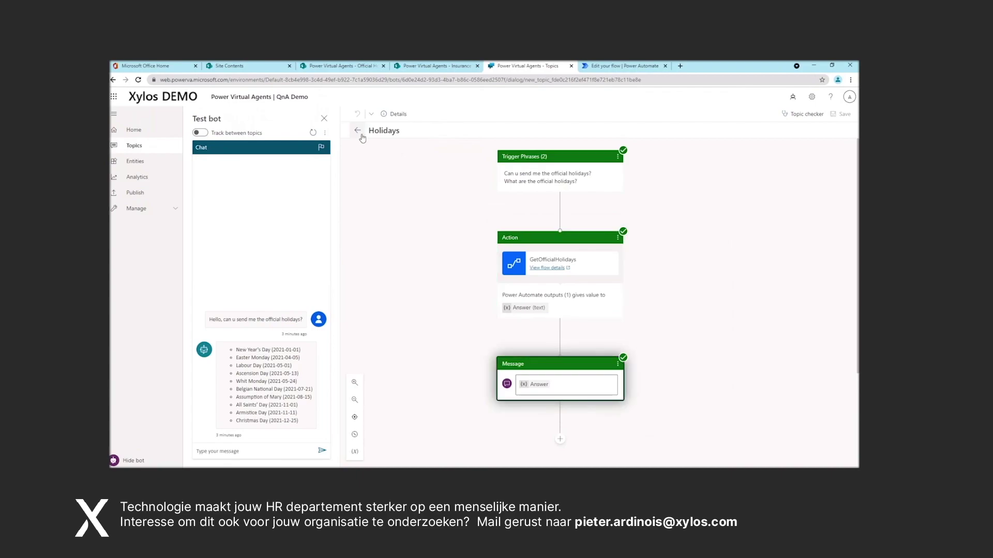
click(325, 119)
click(201, 132)
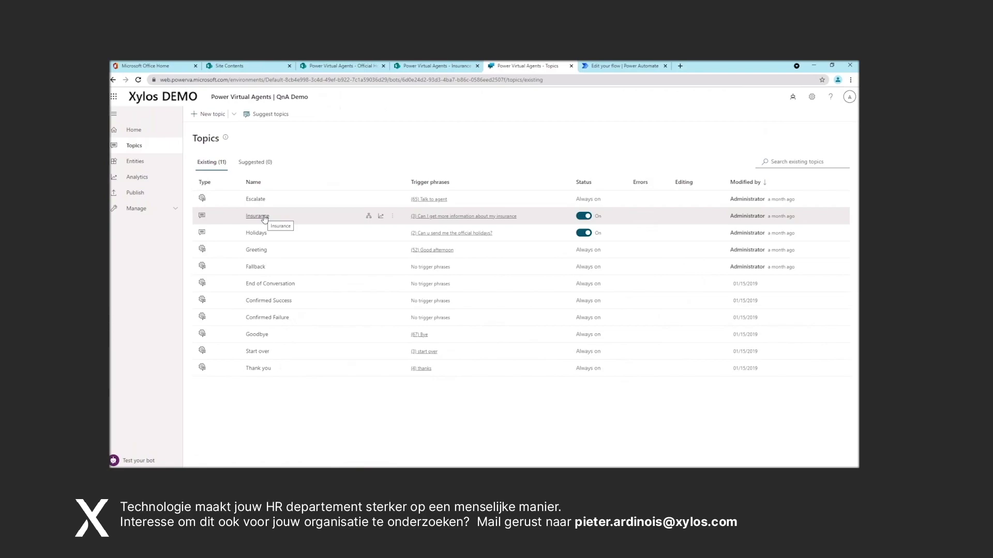
Open the Insurance topic on the authoring canvas and examine its trigger phrases, policy number question, GetInsuranceDetails action and conditions
click(368, 217)
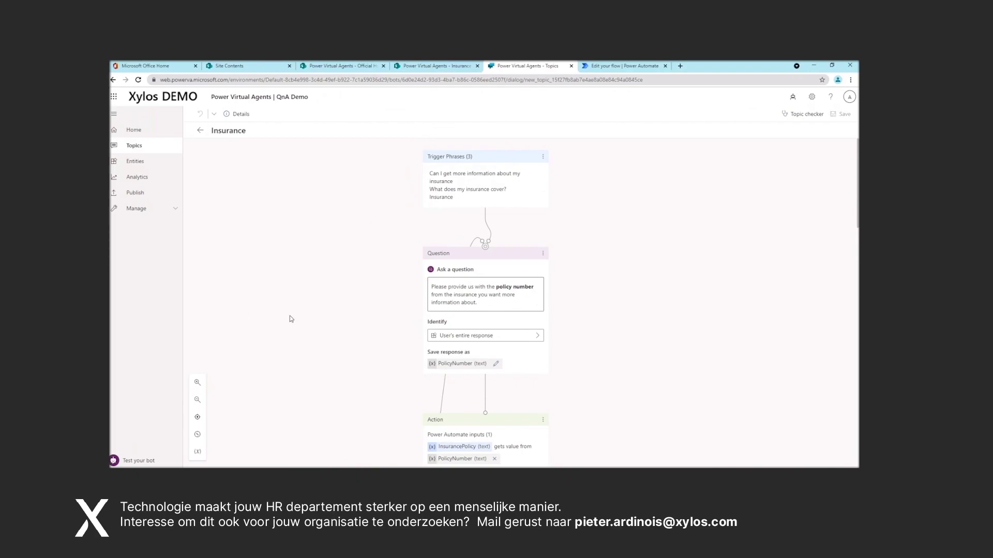
scroll(408, 228, down, 3)
scroll(409, 224, up, 3)
scroll(422, 213, down, 2)
scroll(422, 215, up, 2)
scroll(451, 224, down, 10)
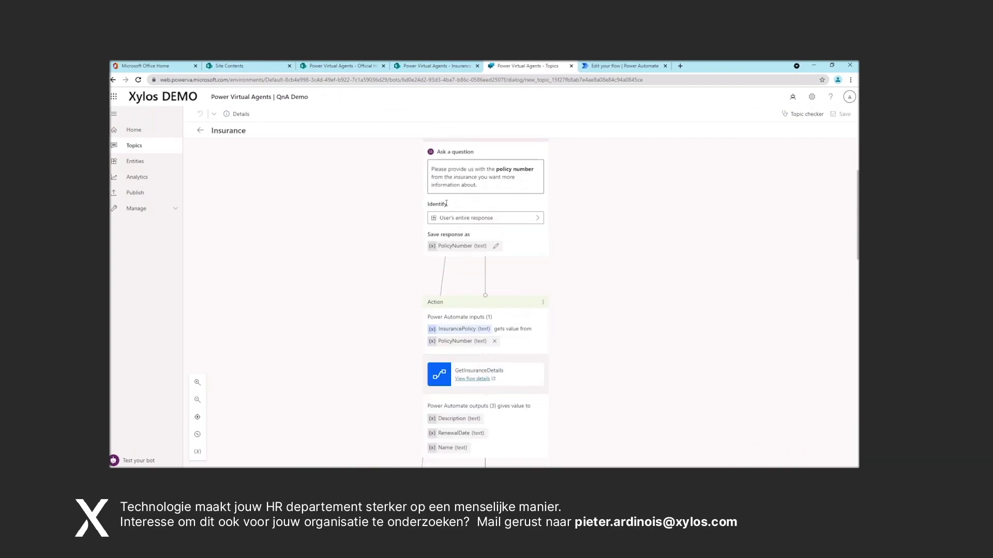
scroll(452, 223, down, 3)
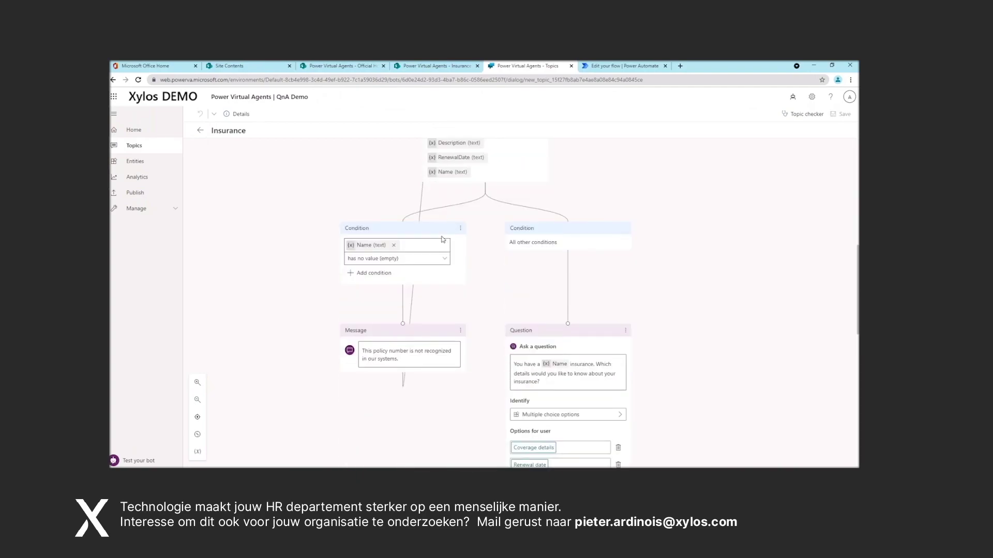
scroll(456, 207, up, 10)
scroll(458, 188, up, 4)
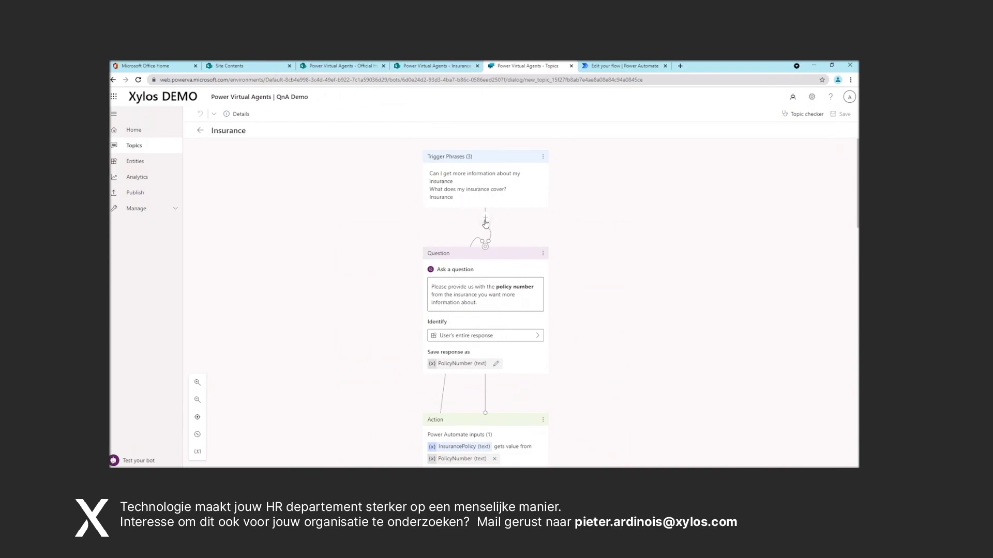
scroll(486, 228, down, 3)
scroll(484, 239, down, 10)
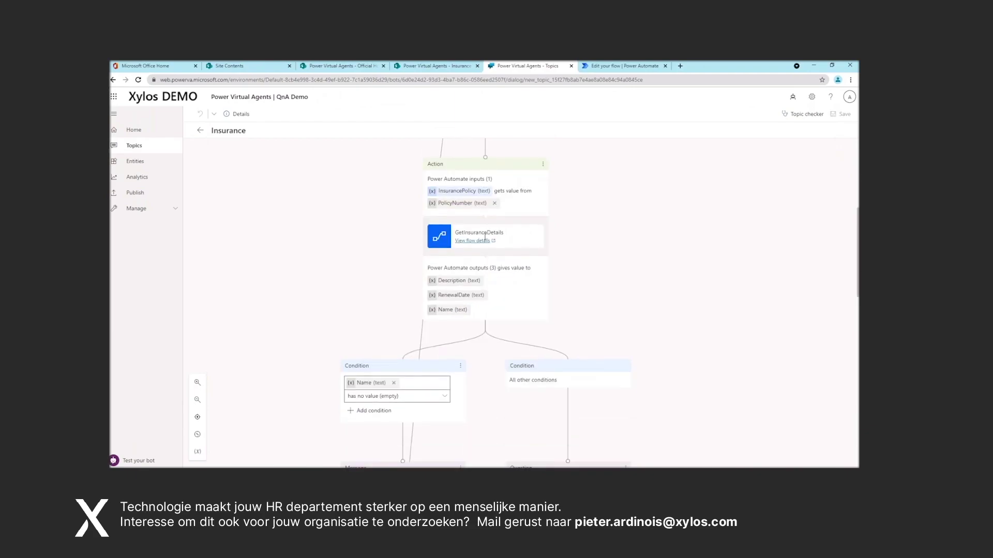
scroll(426, 389, up, 13)
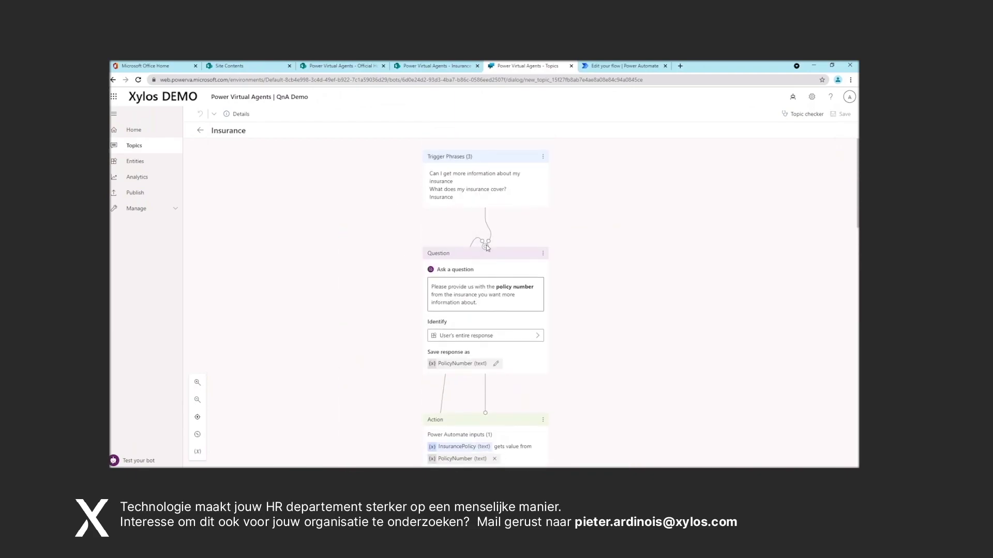
Review the Insurance topic's setup page with its trigger phrases from the topics list, and reopen its authoring canvas
click(200, 132)
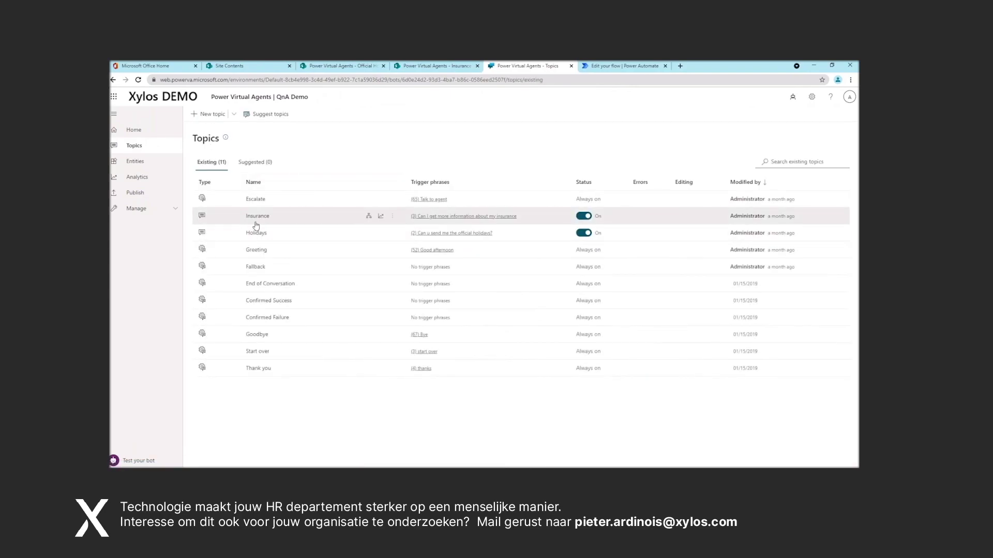
click(258, 216)
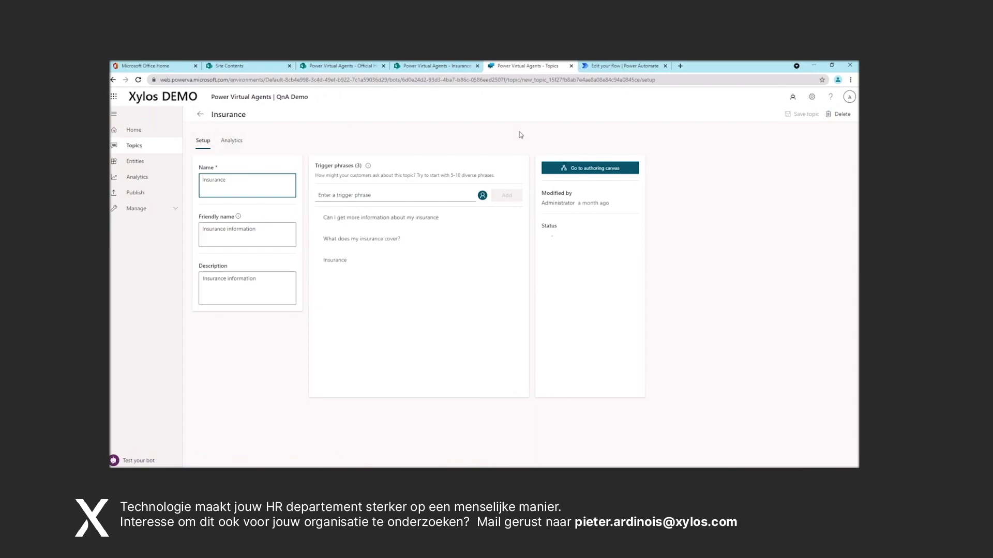
click(600, 169)
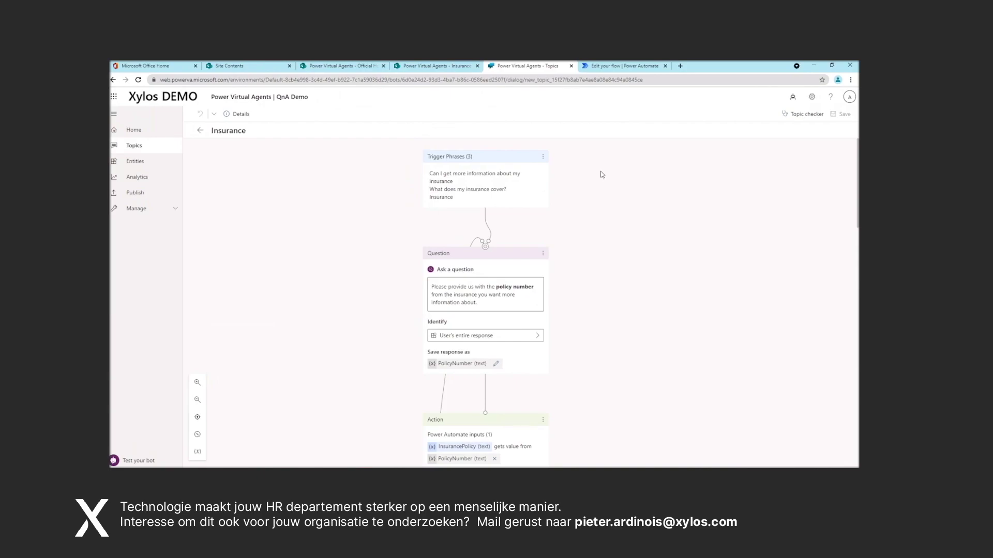
scroll(578, 187, down, 2)
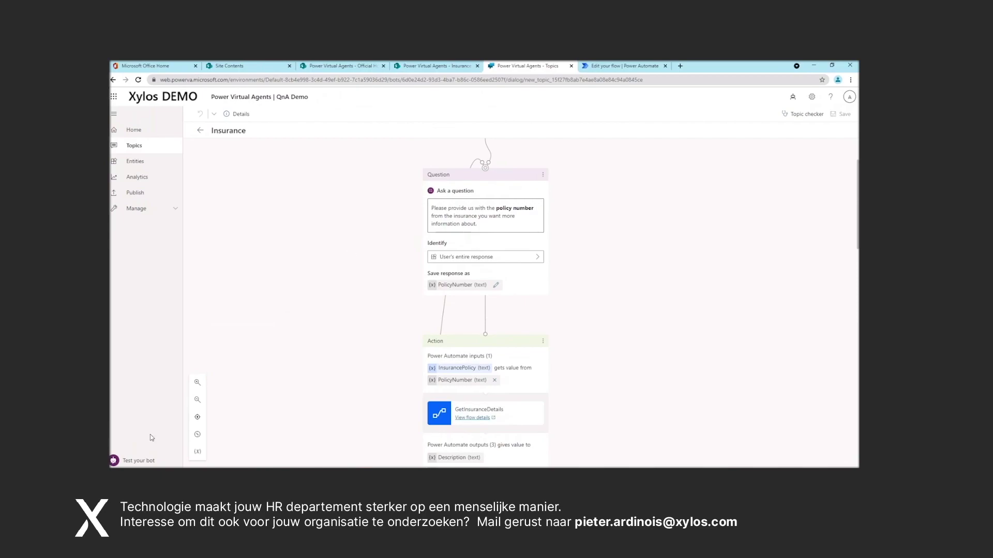
Open the test bot beside the Insurance topic and restart its conversation
click(140, 461)
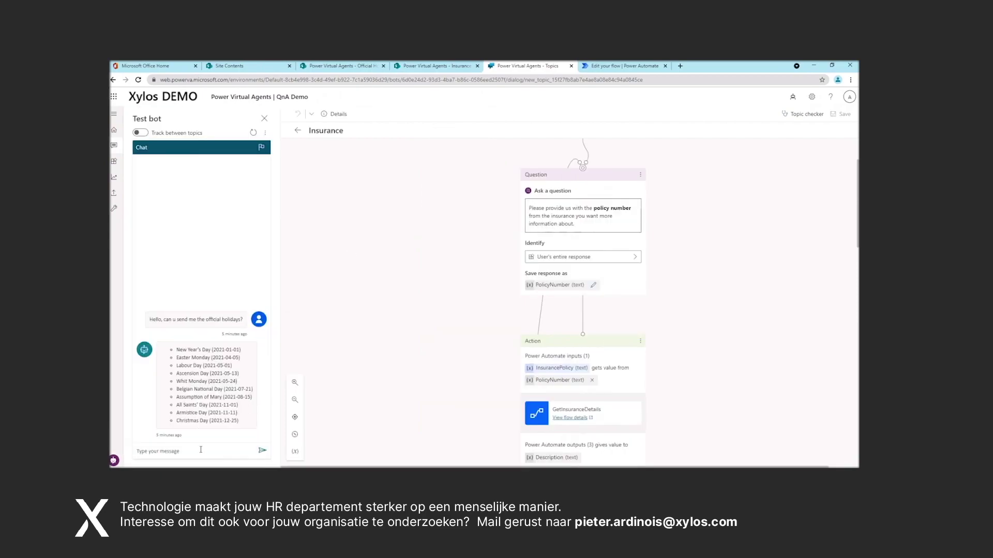
click(253, 132)
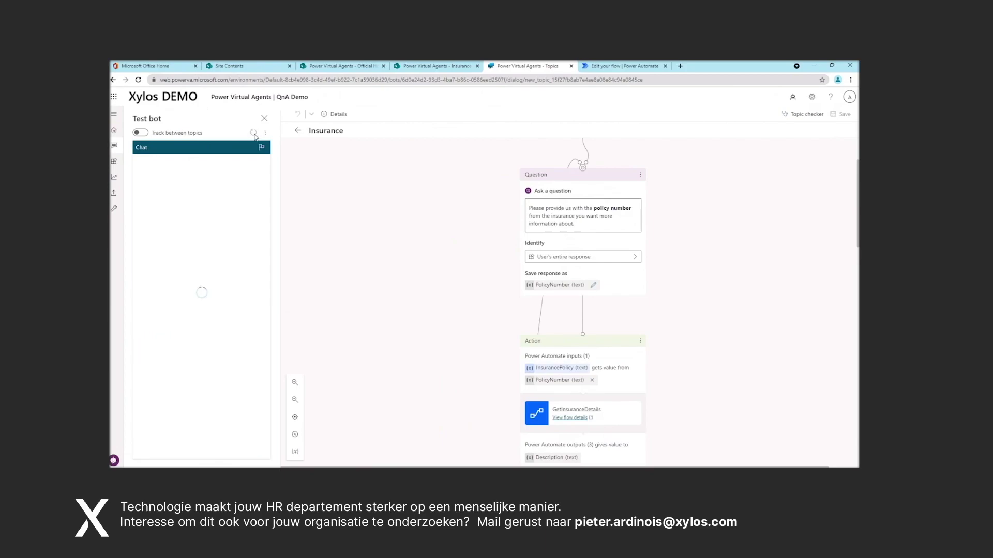
scroll(490, 238, up, 1)
scroll(483, 238, up, 1)
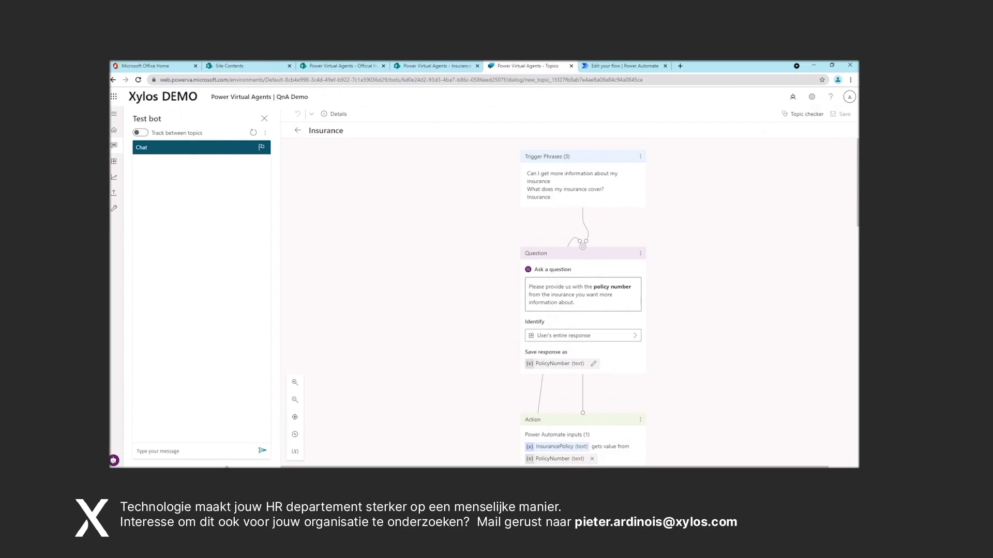
Examine the Insurance topic's path from the policy number question through GetInsuranceDetails to the two condition branches
click(202, 453)
scroll(479, 303, down, 3)
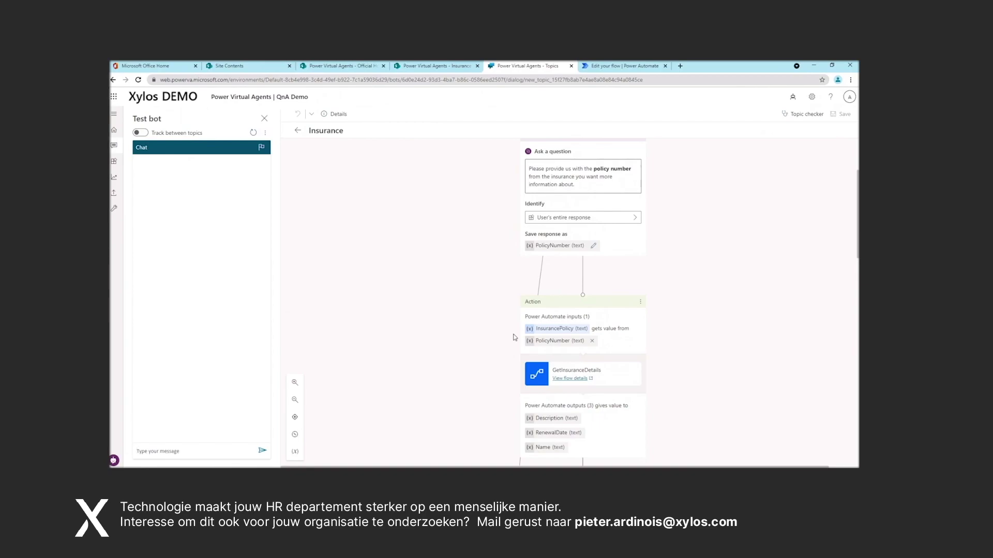
scroll(514, 337, down, 4)
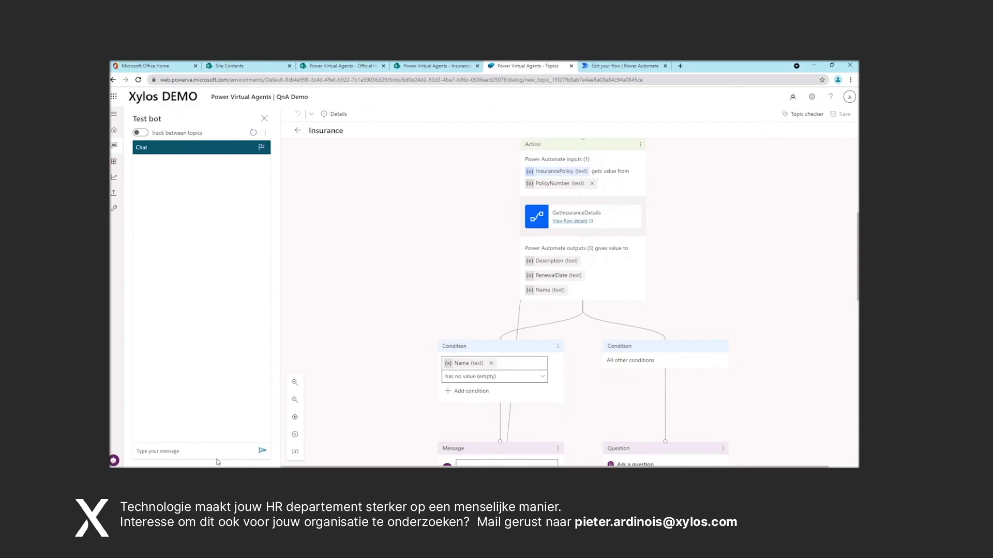
scroll(433, 403, down, 3)
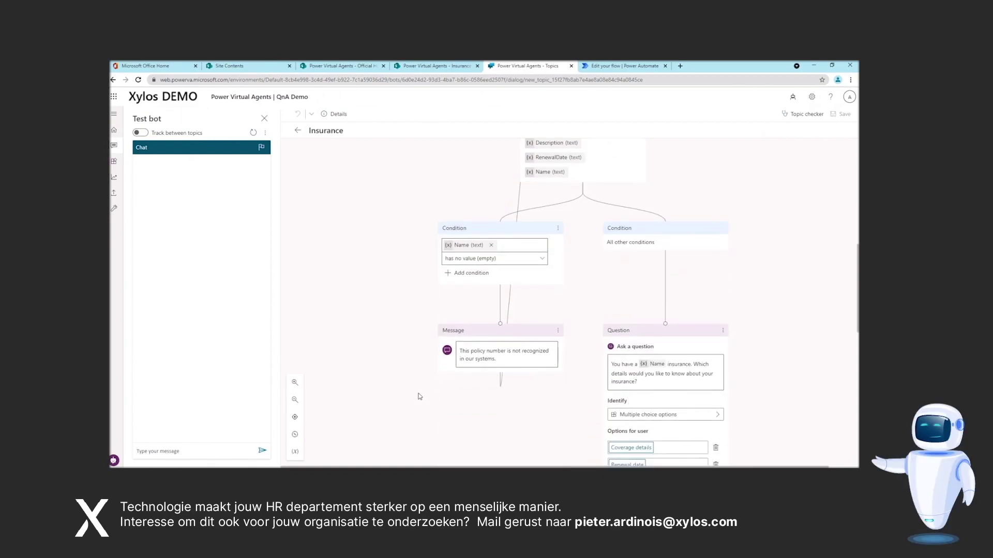
scroll(438, 383, up, 2)
scroll(438, 382, up, 8)
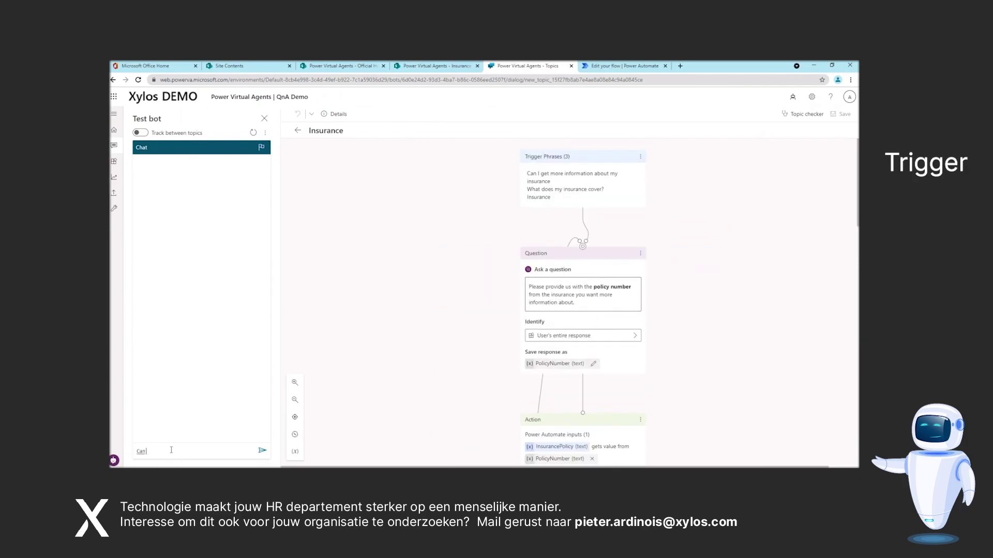
Ask the test bot "Can i get some more information about my insurance?"
text(I get some more information about my insurance?)
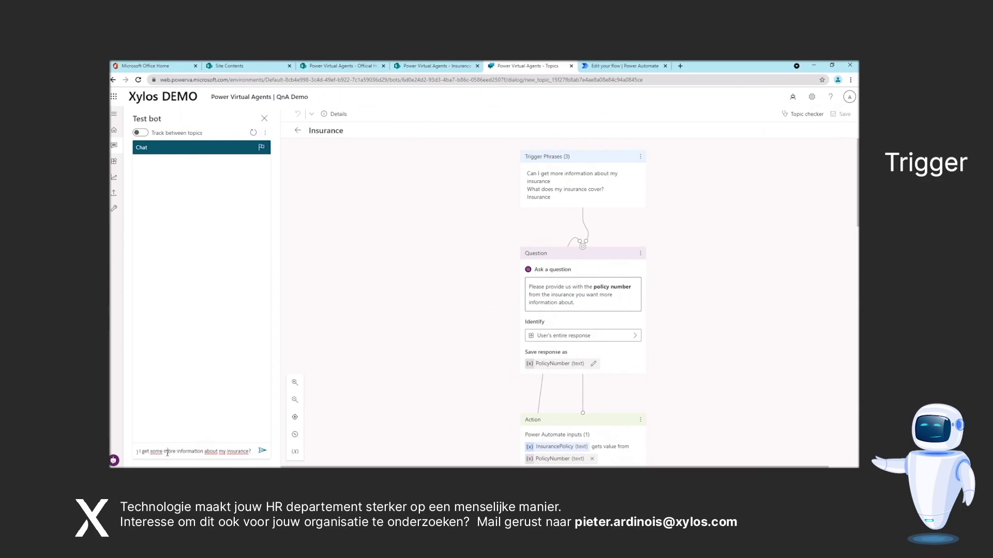
double_click(186, 451)
click(250, 452)
click(262, 450)
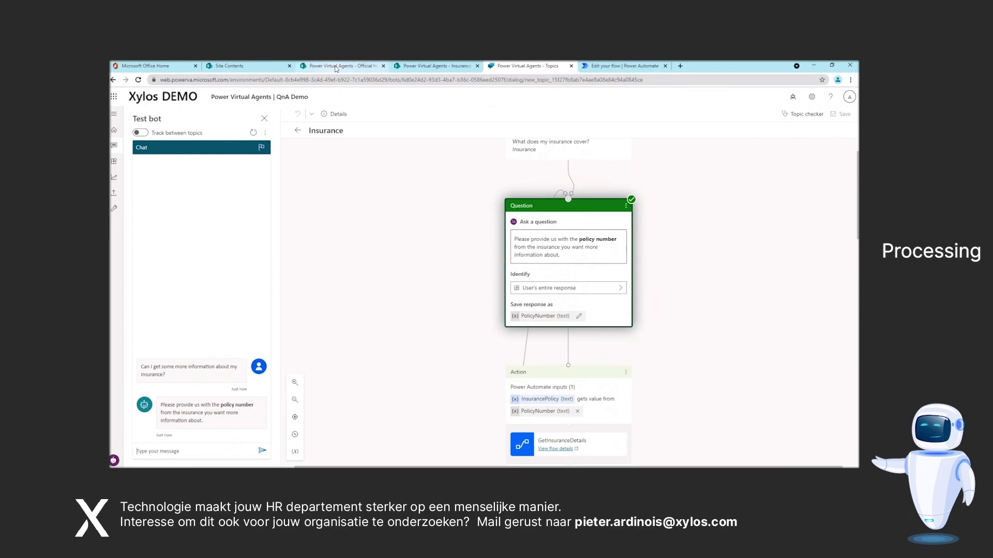
Switch to the SharePoint site contents and open the Insurance list
click(337, 67)
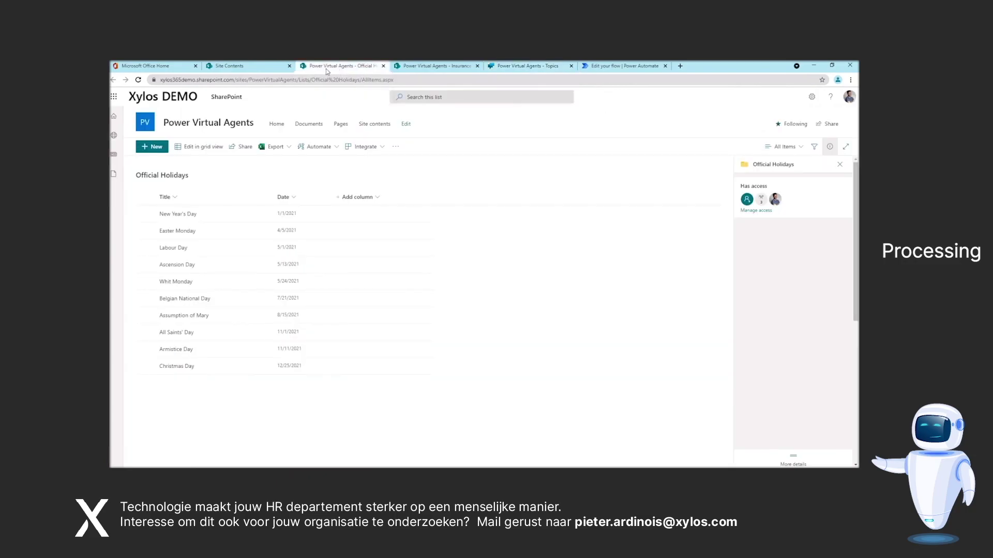
click(243, 66)
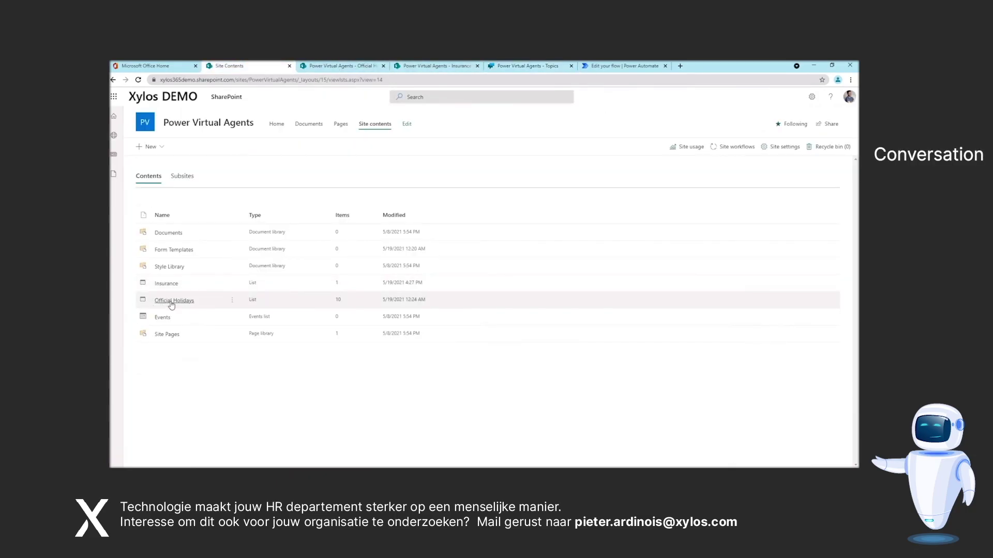
click(170, 302)
click(220, 69)
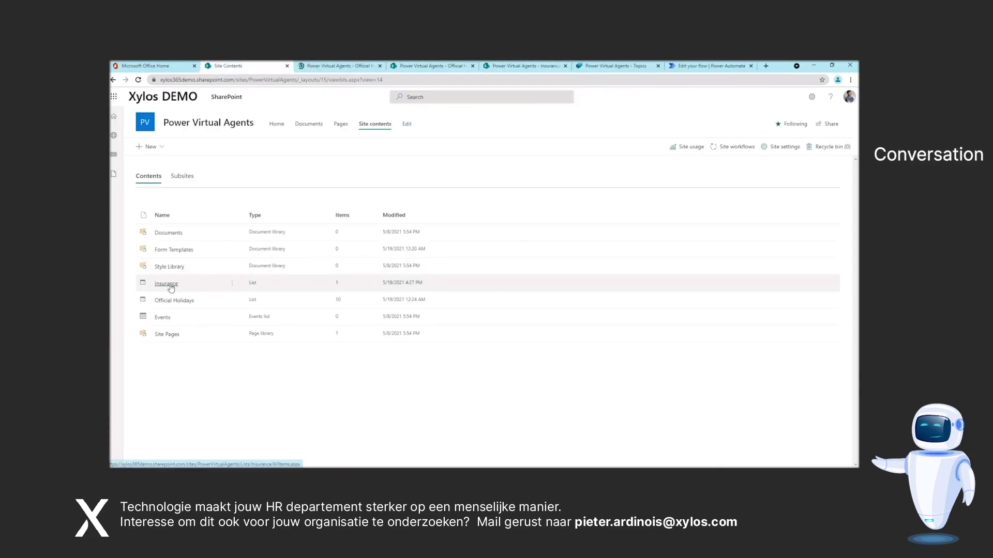
click(161, 284)
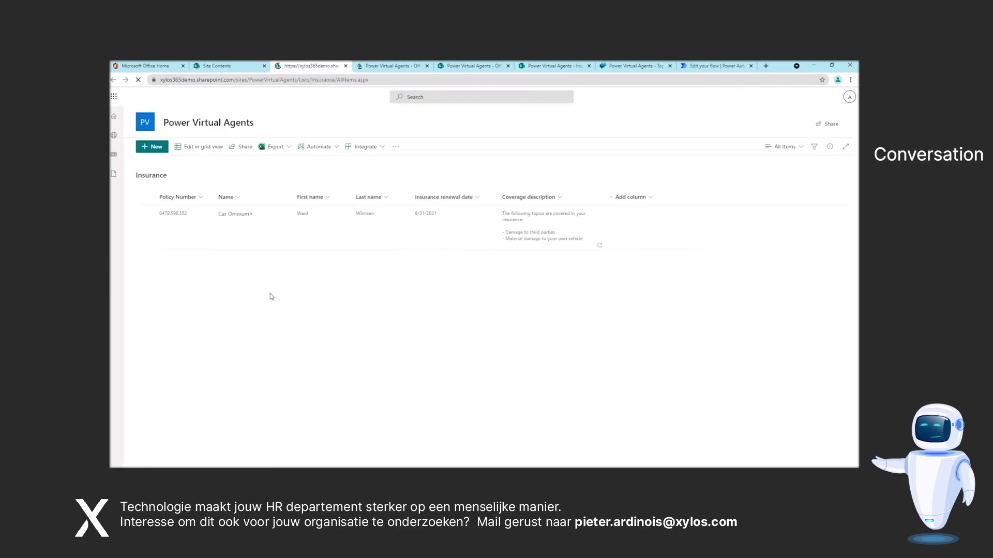
Select the Car Omnium+ record in the Insurance list and copy its policy number from the item details
click(243, 236)
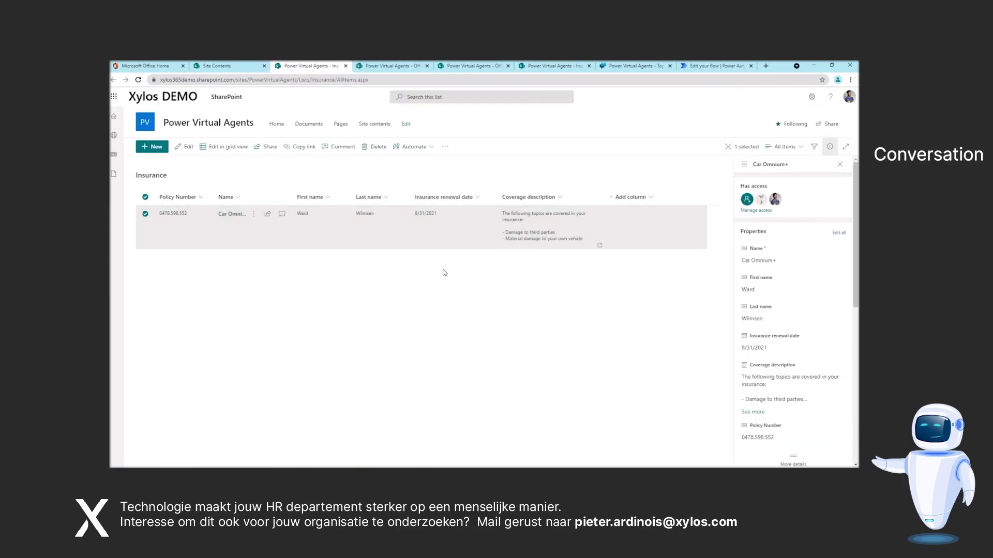
scroll(759, 362, down, 1)
click(759, 360)
key(ctrl+c)
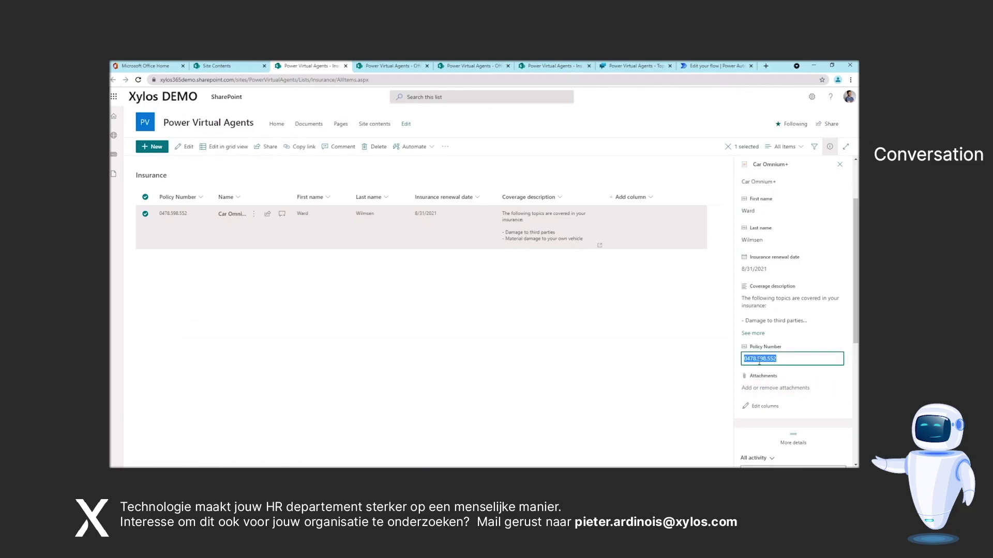
Return to the Insurance topic in Power Virtual Agents and send the copied policy number to the test bot
click(628, 66)
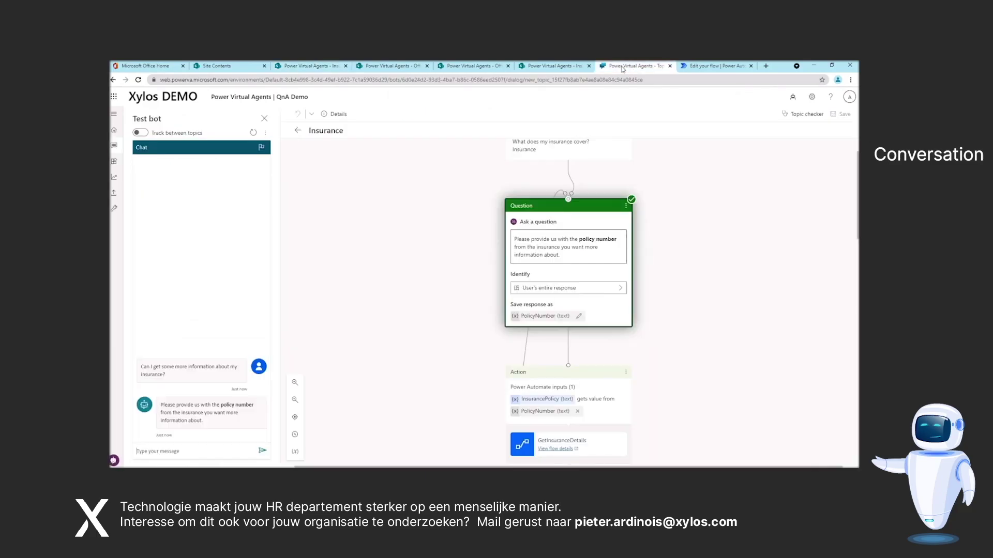
click(233, 454)
key(ctrl+v)
click(262, 452)
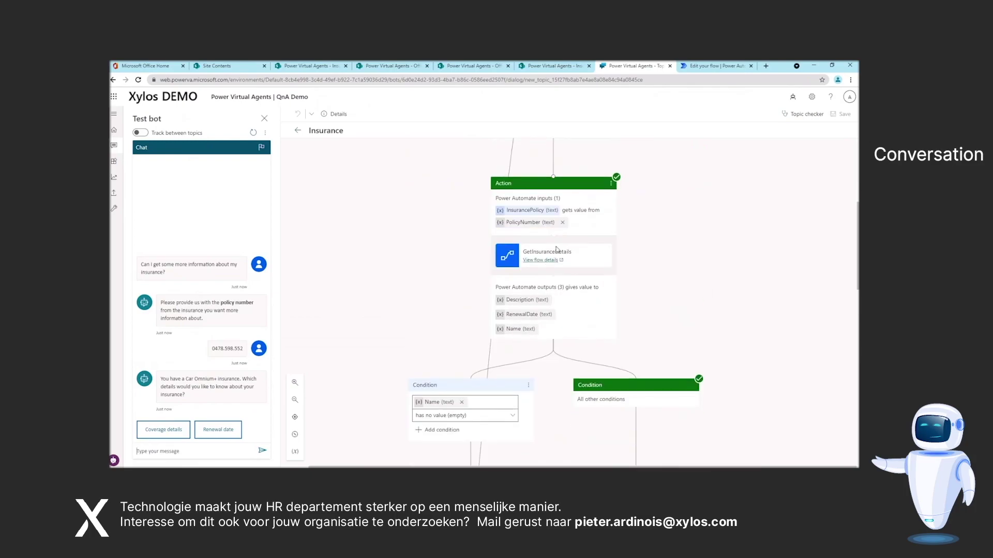
Examine the Insurance topic's path from its trigger phrases through GetInsuranceDetails and the Name conditions to the insurance details question
scroll(573, 261, down, 1)
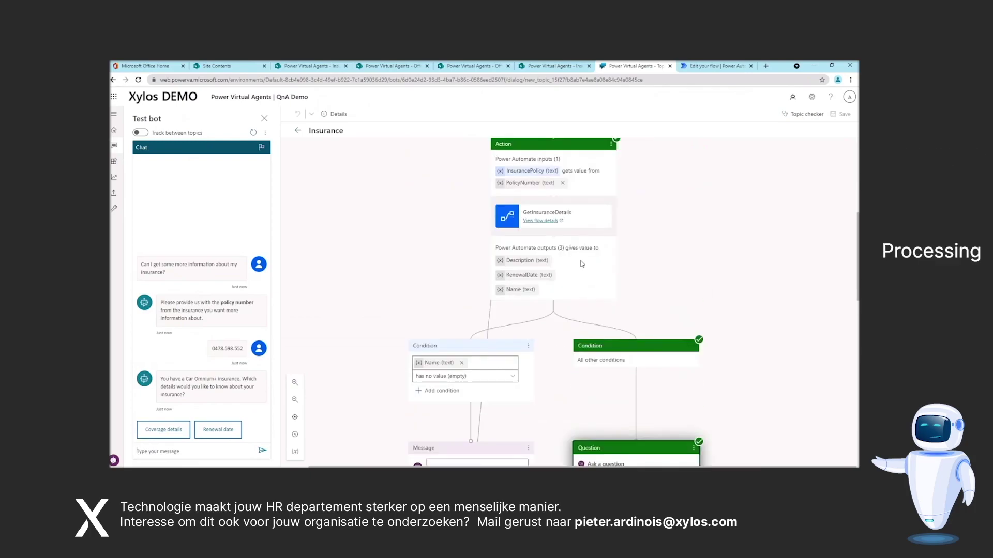
scroll(588, 262, down, 4)
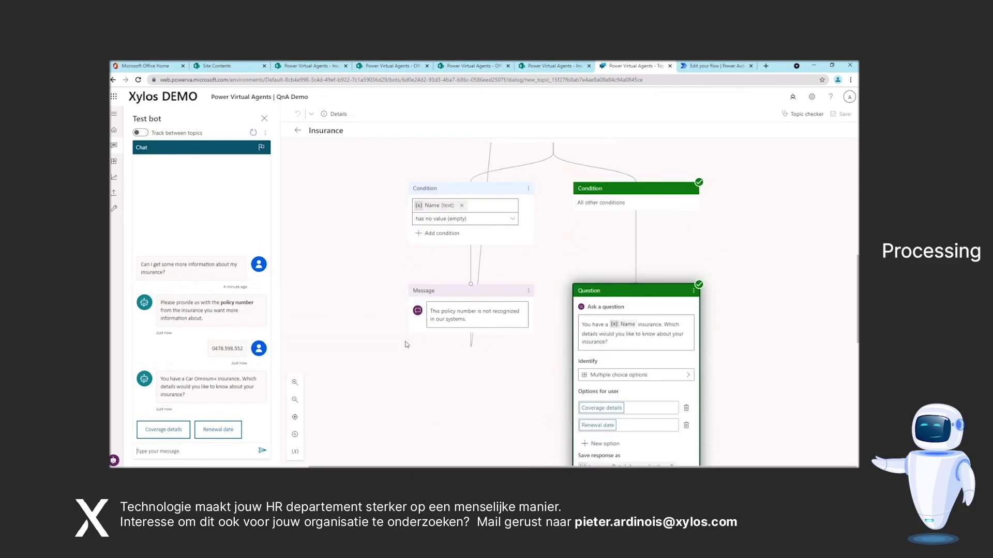
scroll(449, 365, up, 3)
scroll(448, 365, down, 1)
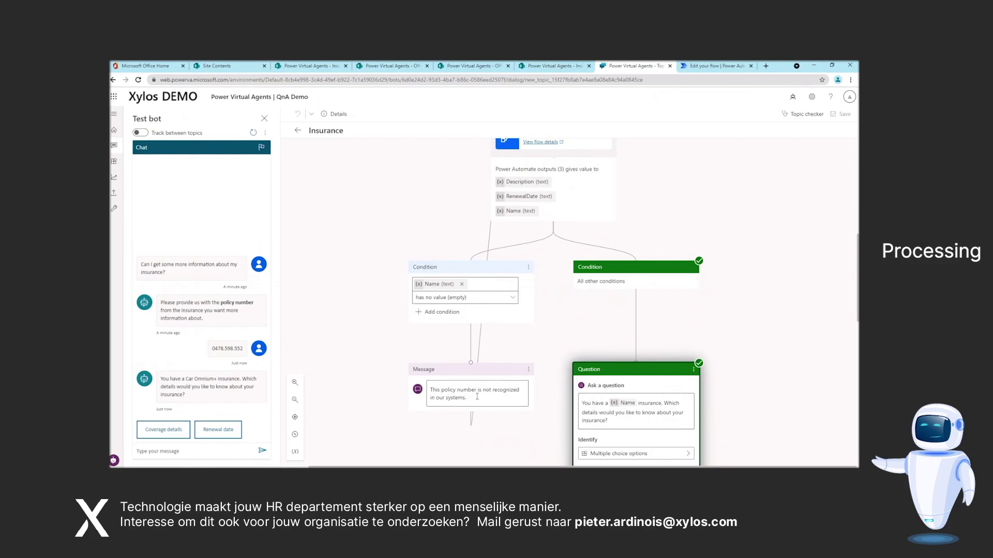
scroll(417, 321, up, 10)
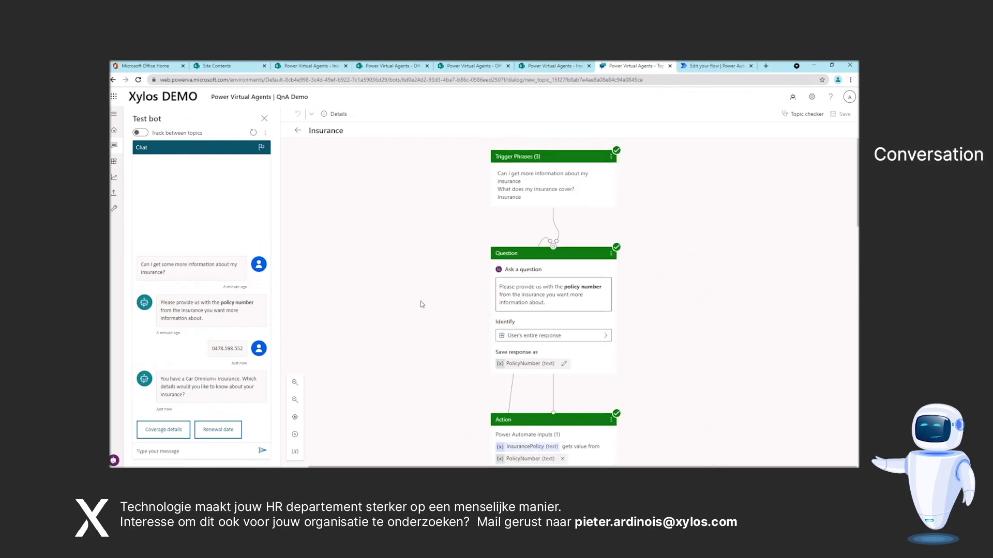
scroll(413, 336, down, 7)
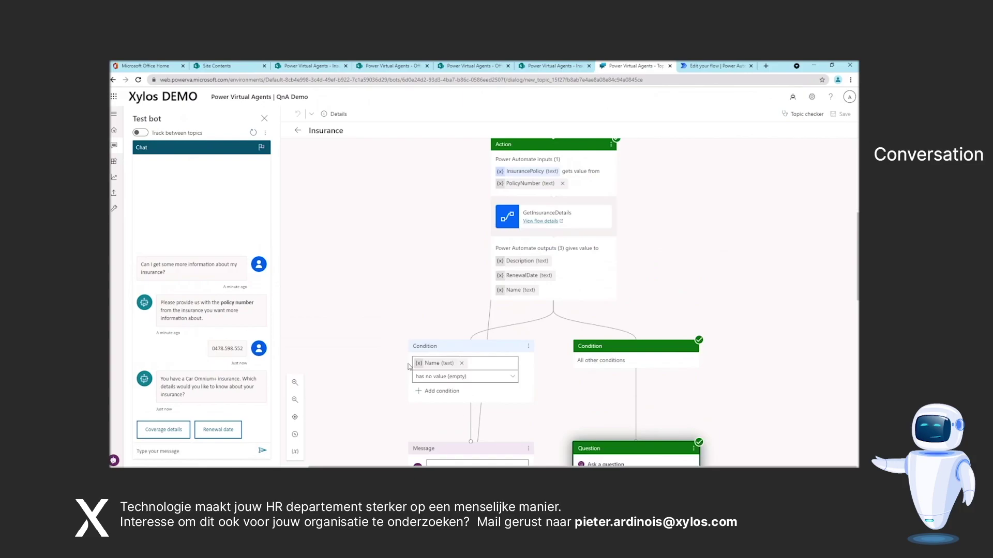
scroll(408, 366, up, 7)
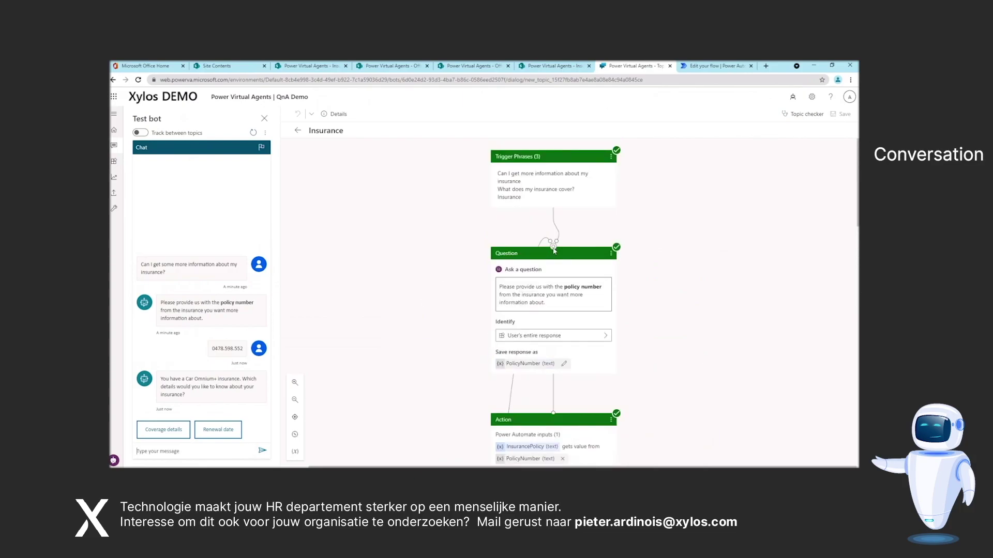
scroll(553, 251, down, 8)
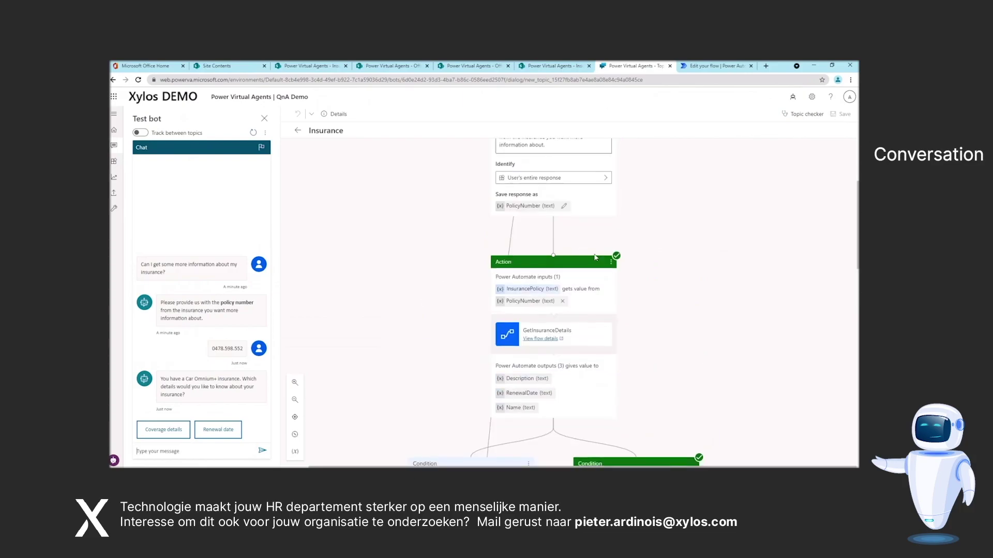
scroll(727, 264, down, 4)
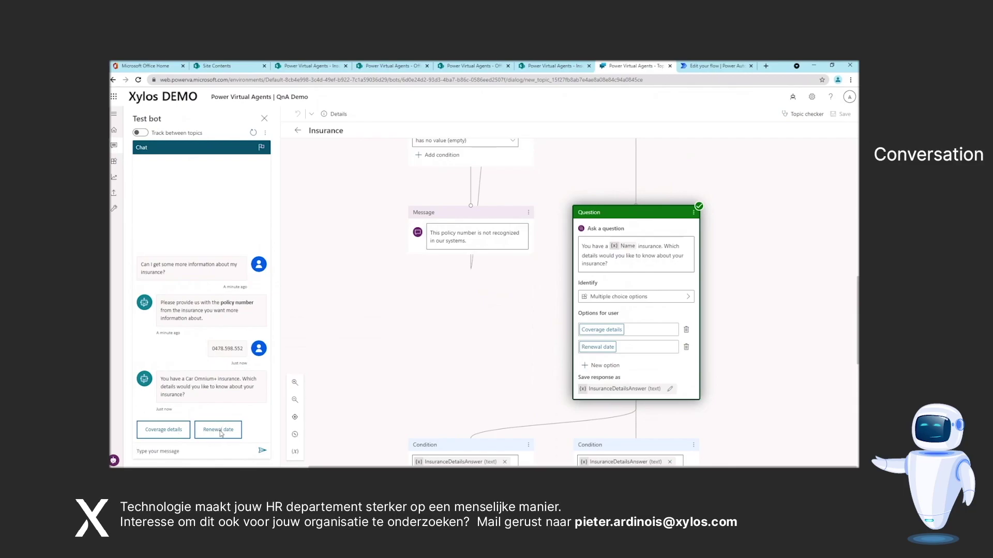
Answer the test bot with Coverage details and trace the matching condition through its Description message to the end of the conversation
click(178, 432)
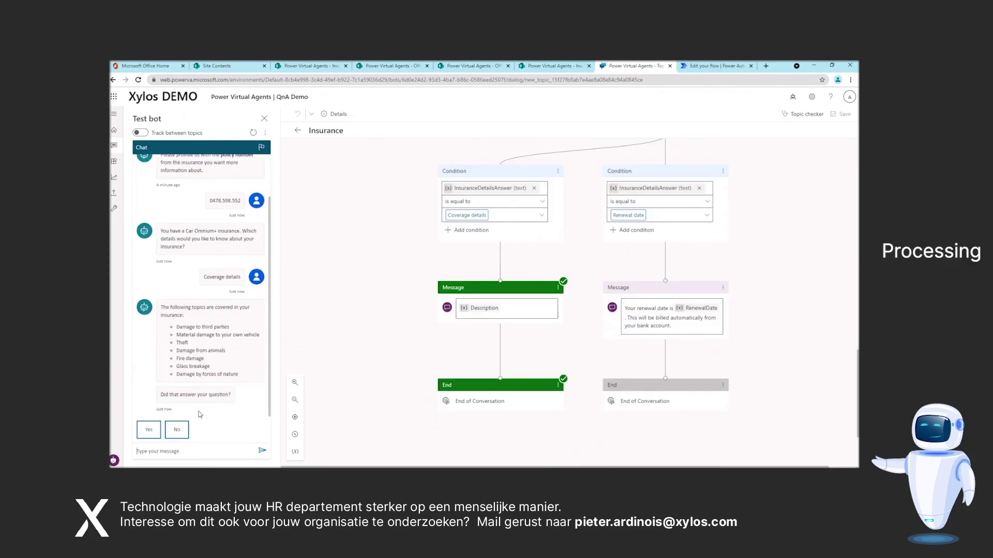
scroll(612, 264, up, 3)
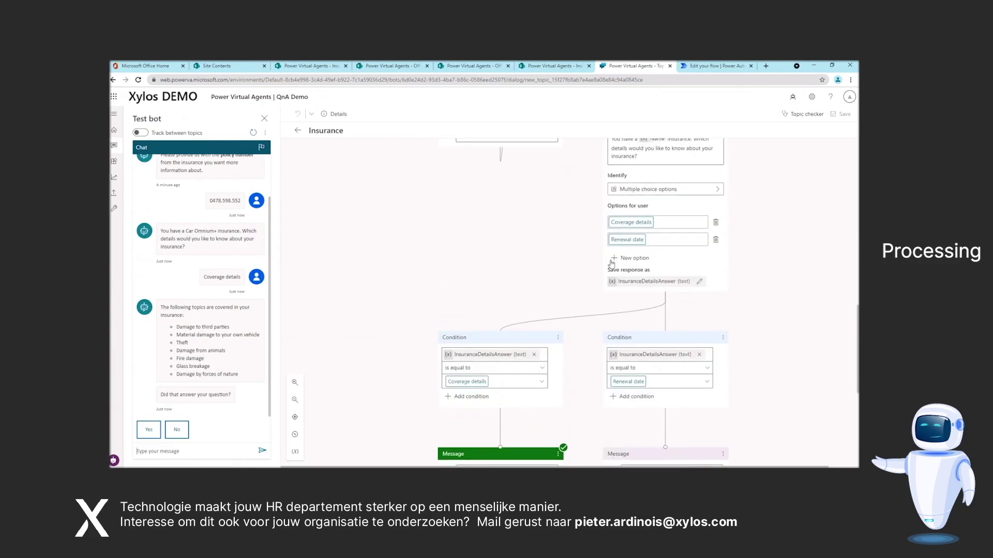
scroll(611, 264, down, 3)
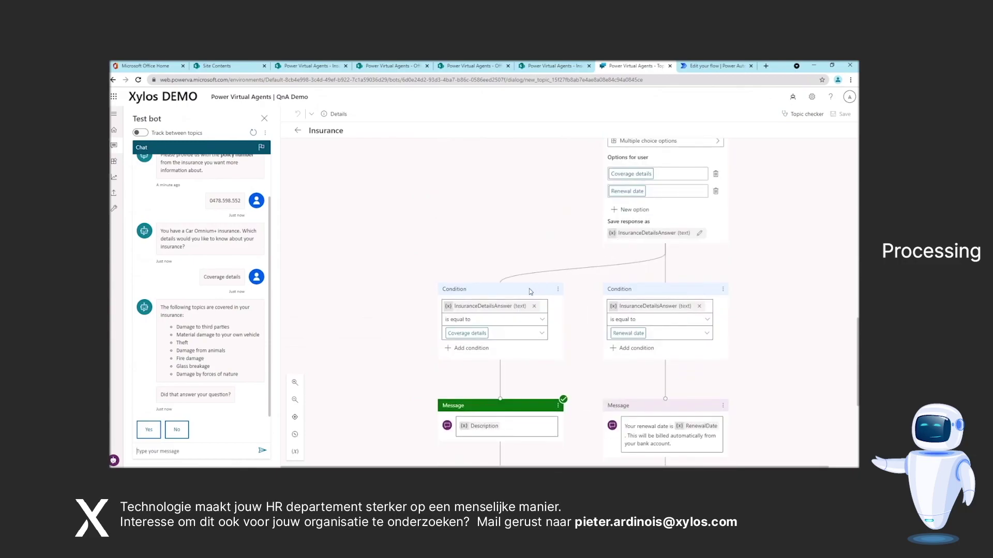
scroll(530, 293, down, 4)
scroll(537, 223, up, 2)
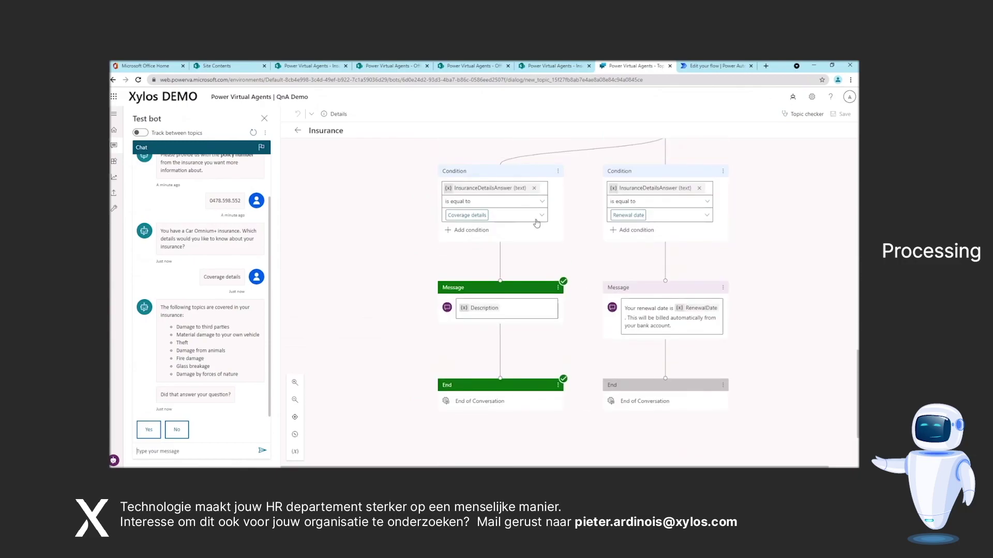
scroll(540, 228, up, 4)
scroll(644, 236, down, 4)
scroll(537, 298, up, 2)
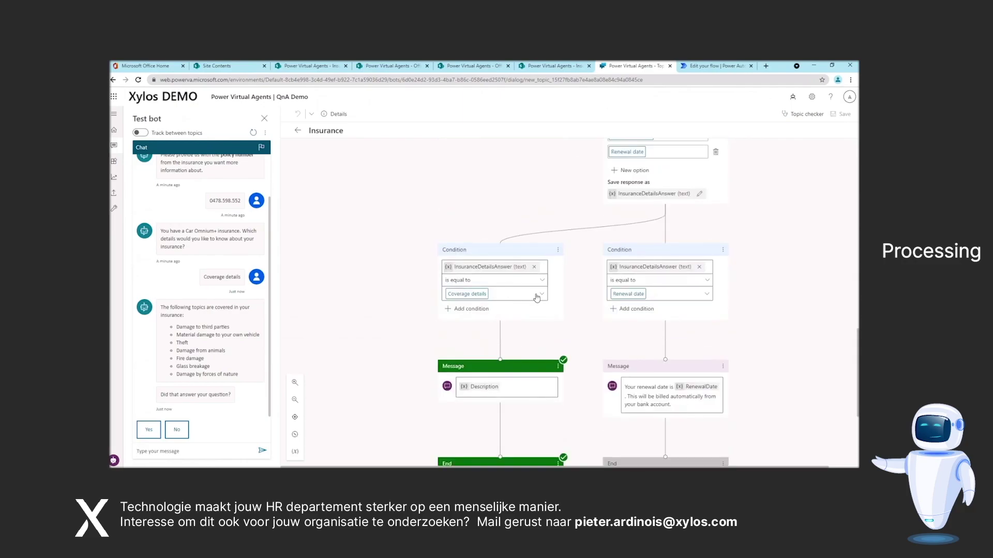
scroll(537, 298, up, 3)
scroll(510, 305, down, 6)
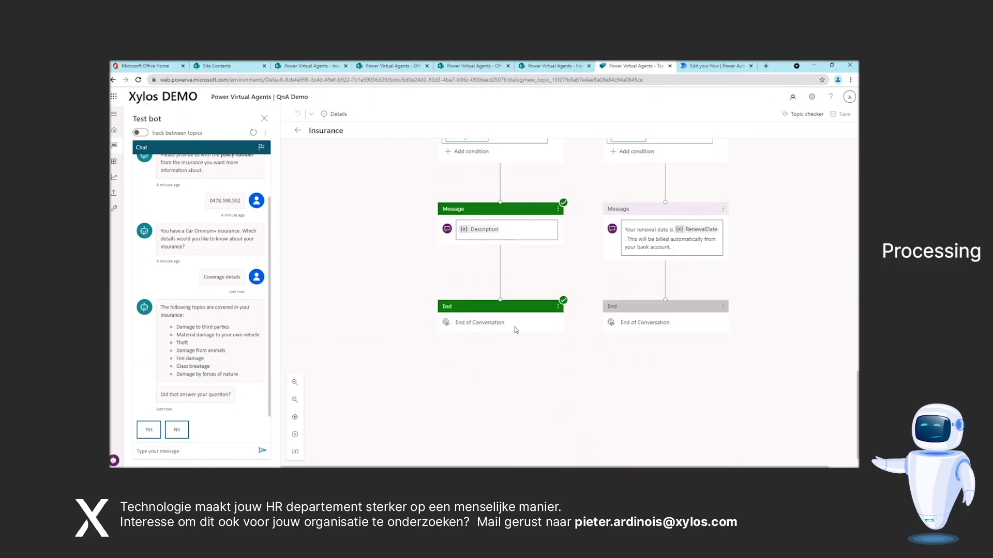
scroll(511, 326, up, 1)
scroll(502, 284, up, 1)
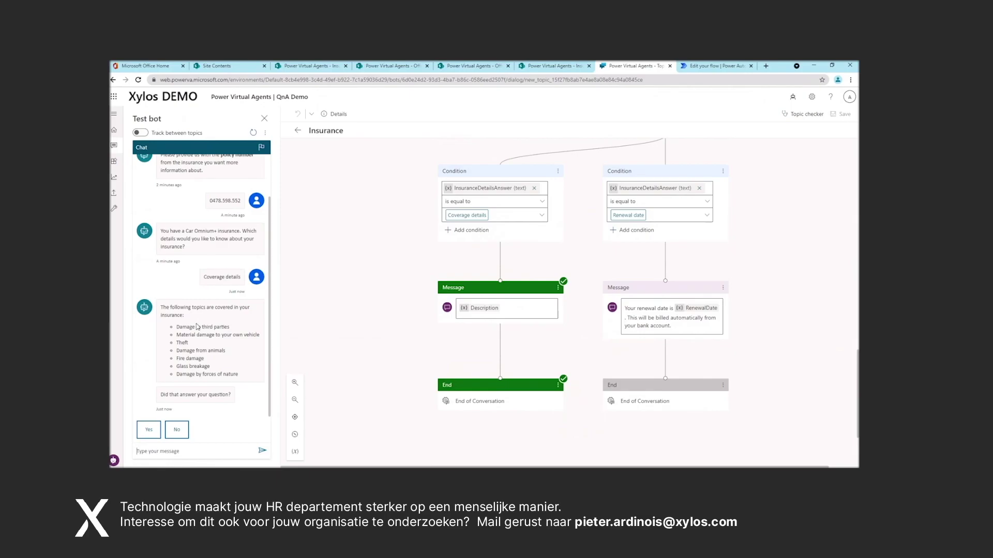
Review the GetInsuranceDetails action, its condition branches and the trigger phrases alongside the test bot's chat history
scroll(178, 307, up, 1)
scroll(217, 279, down, 1)
scroll(381, 286, up, 5)
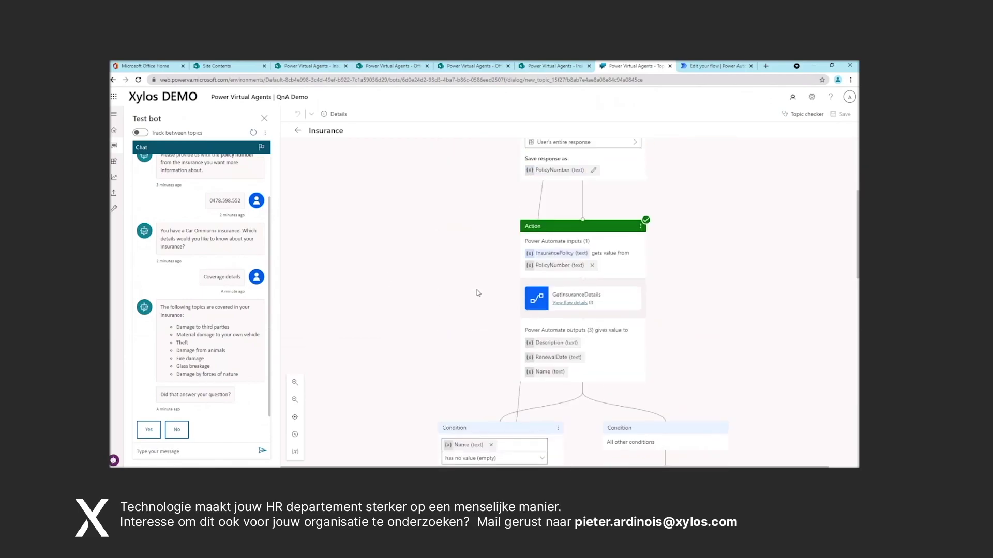
scroll(478, 293, up, 1)
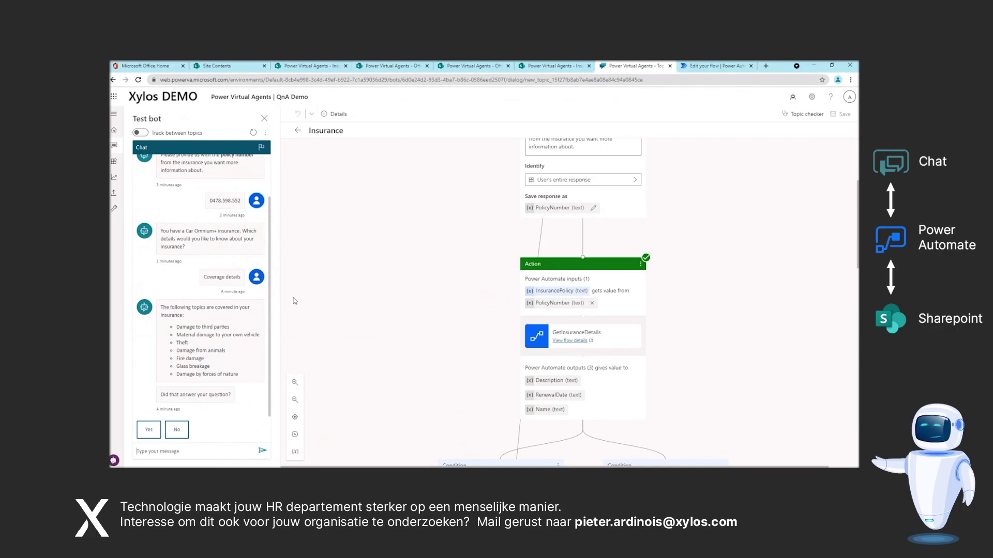
scroll(232, 274, up, 1)
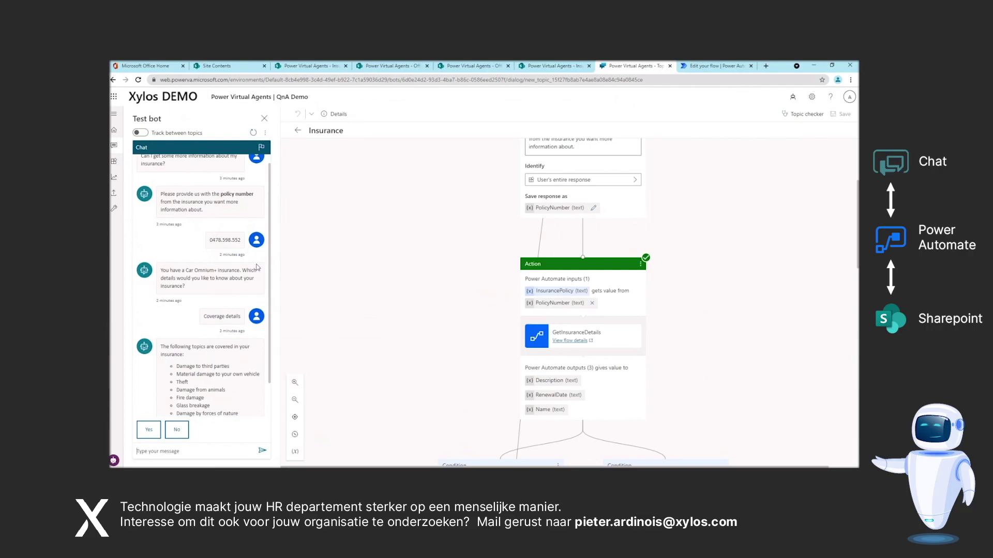
scroll(467, 237, down, 10)
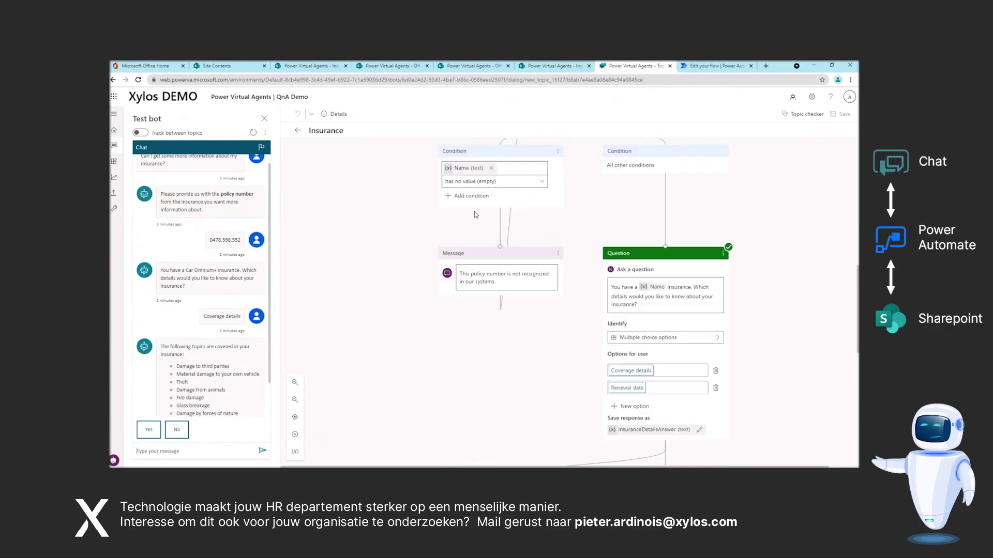
scroll(467, 237, down, 3)
scroll(580, 328, up, 5)
scroll(590, 330, up, 10)
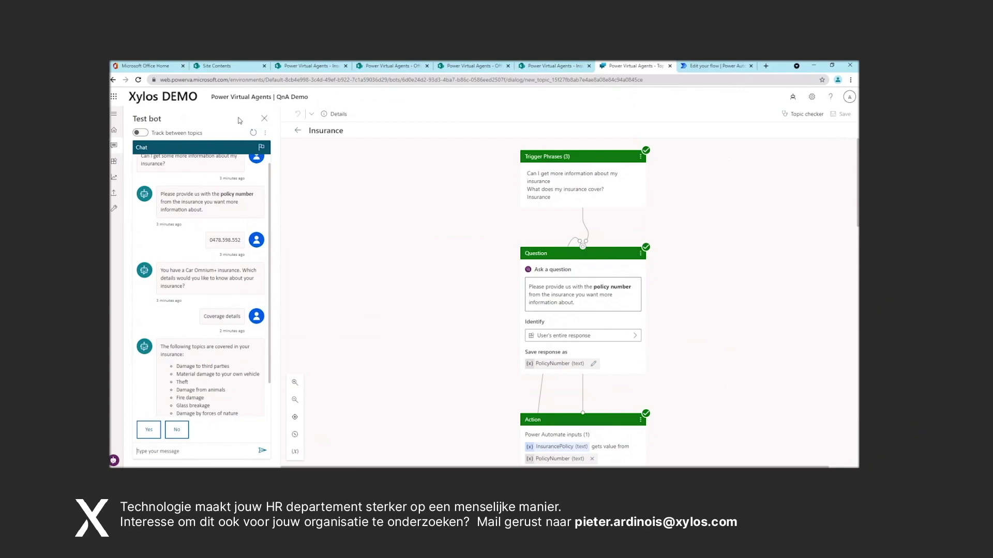
Return to the topics list and open the Fallback topic's authoring canvas
click(114, 149)
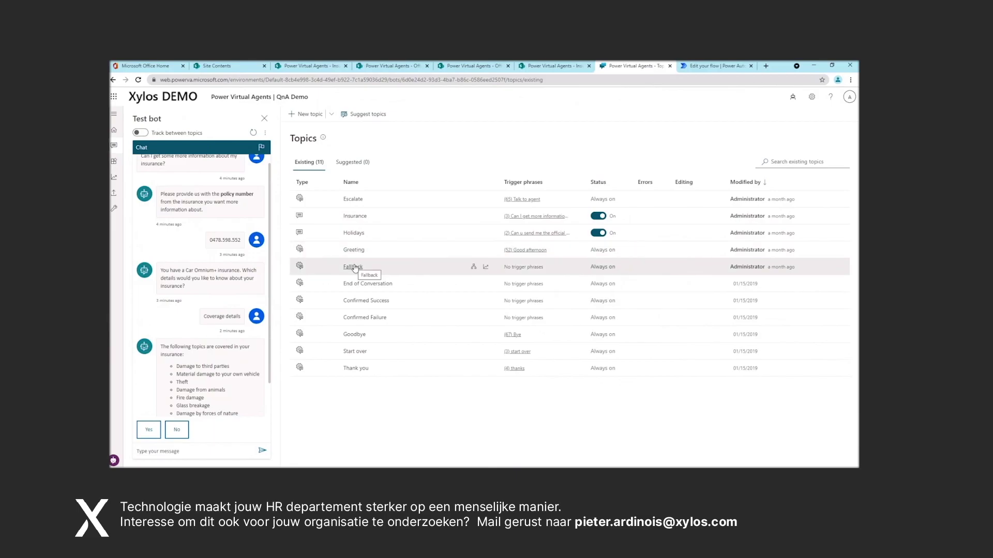
click(478, 265)
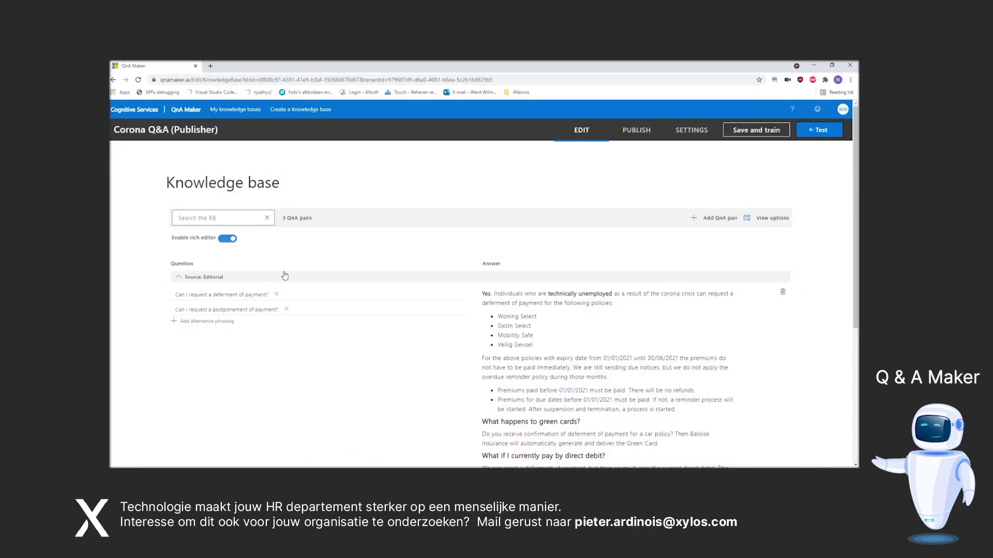
Examine the question and answer pairs of the Corona Q&A (Publisher) knowledge base in QnA Maker
scroll(285, 276, down, 1)
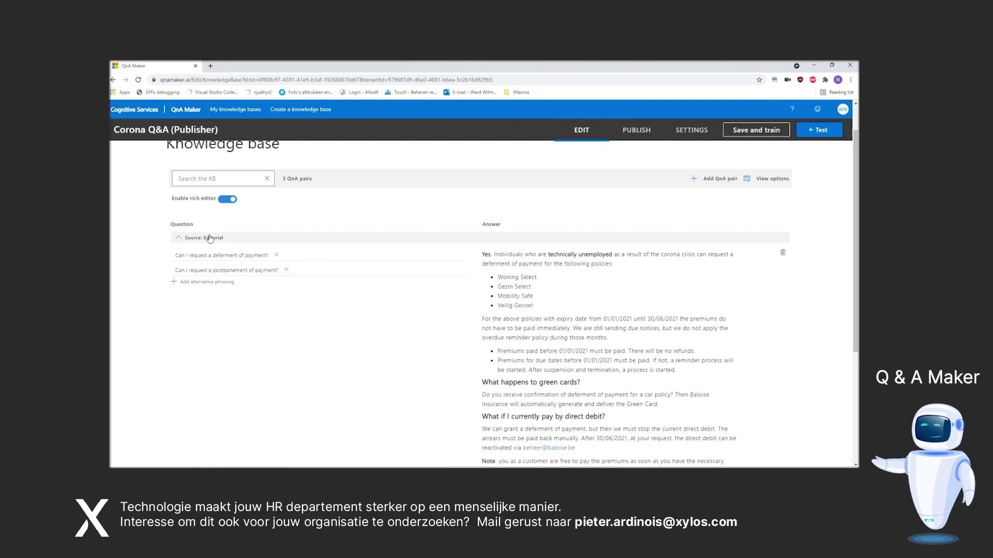
scroll(208, 244, down, 1)
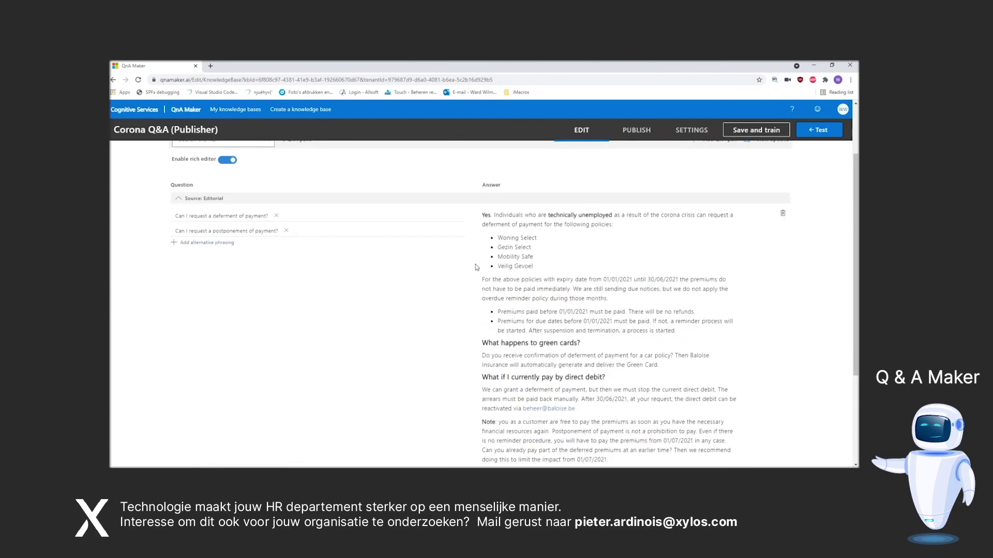
scroll(423, 292, up, 2)
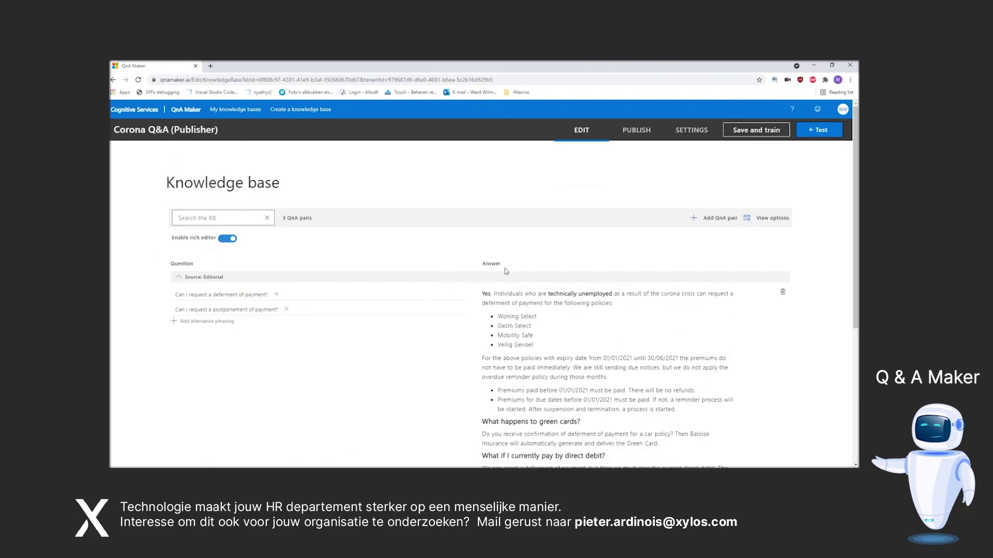
scroll(620, 256, down, 4)
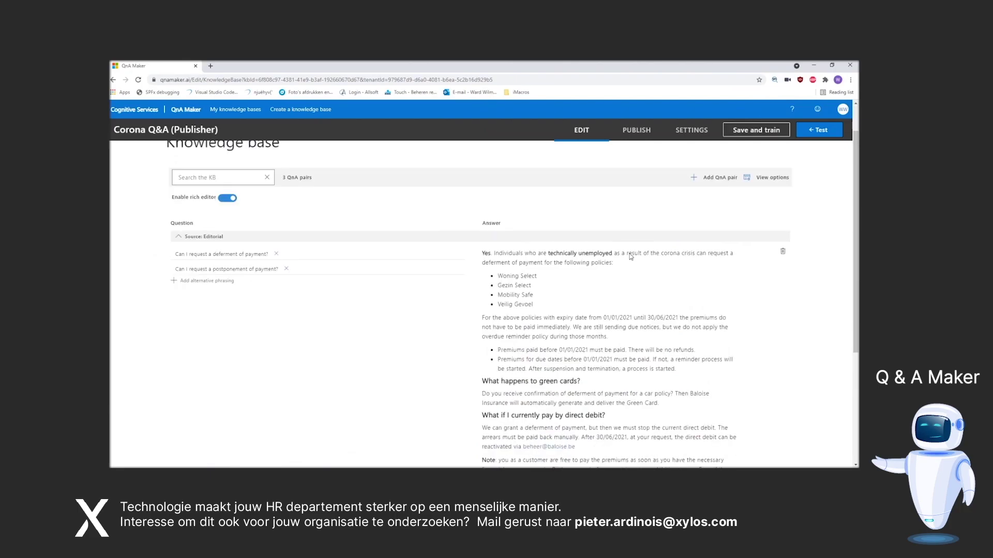
scroll(554, 264, down, 2)
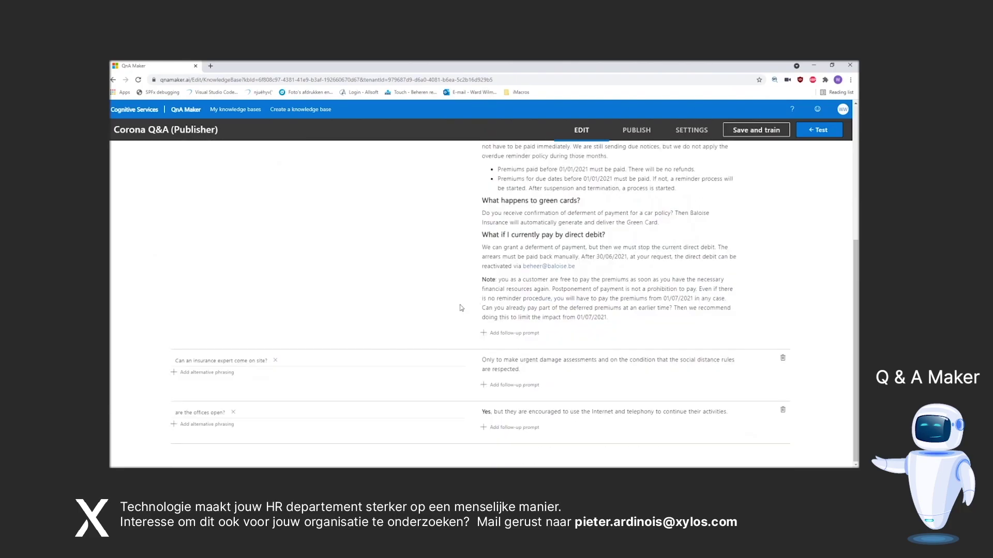
Examine the deferment and postponement of payment phrasings and their shared answer in the Corona Q&A (Publisher) knowledge base
scroll(240, 396, up, 5)
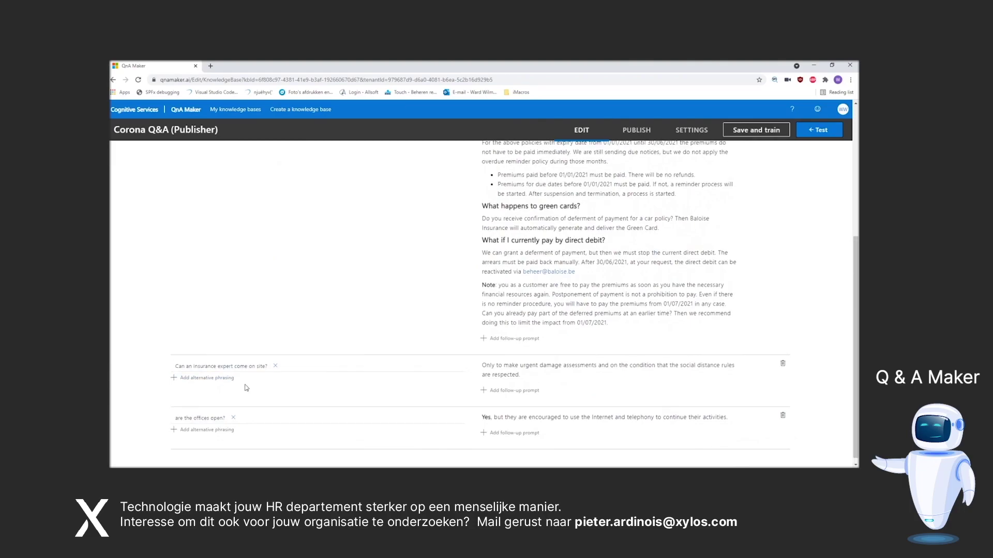
triple_click(248, 287)
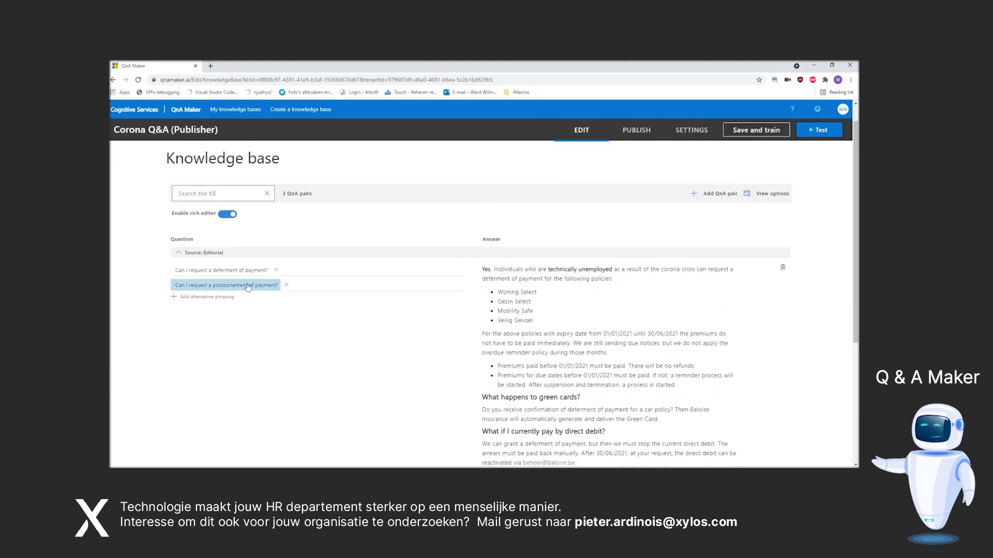
triple_click(233, 272)
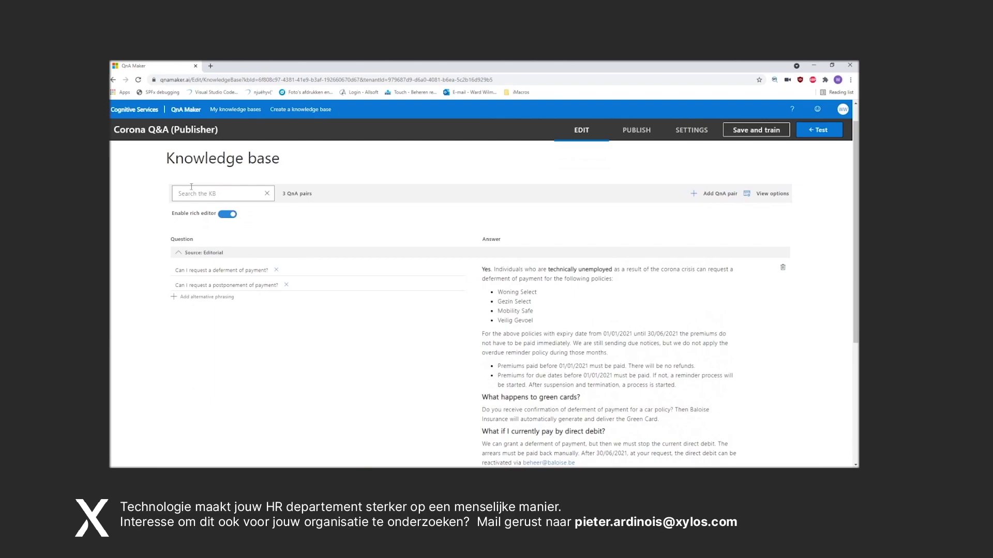
drag(171, 162, 289, 158)
click(288, 158)
scroll(141, 216, down, 3)
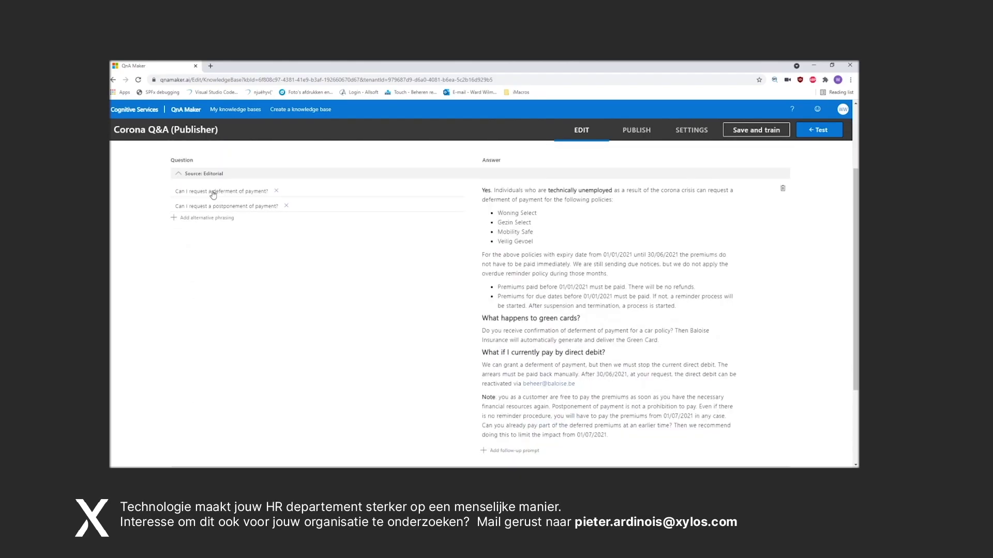
scroll(495, 190, up, 3)
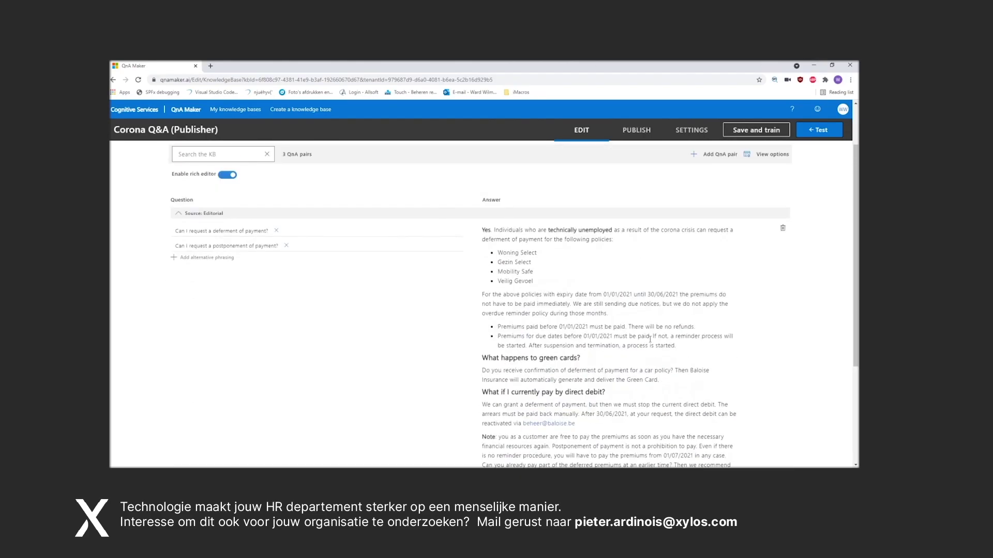
scroll(425, 257, down, 3)
scroll(619, 279, up, 3)
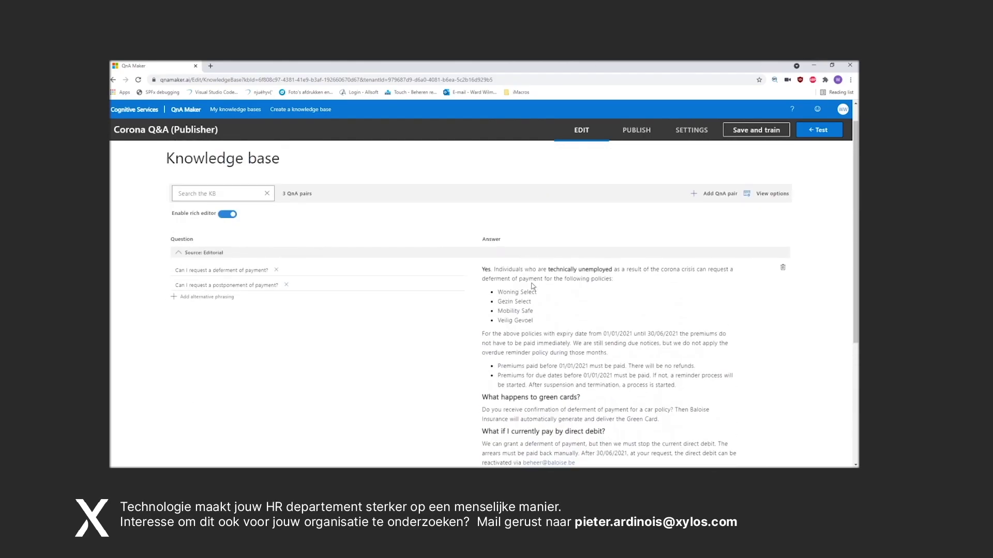
Switch to Power Virtual Agents and restart the test bot conversation beside the Fallback topic
click(815, 66)
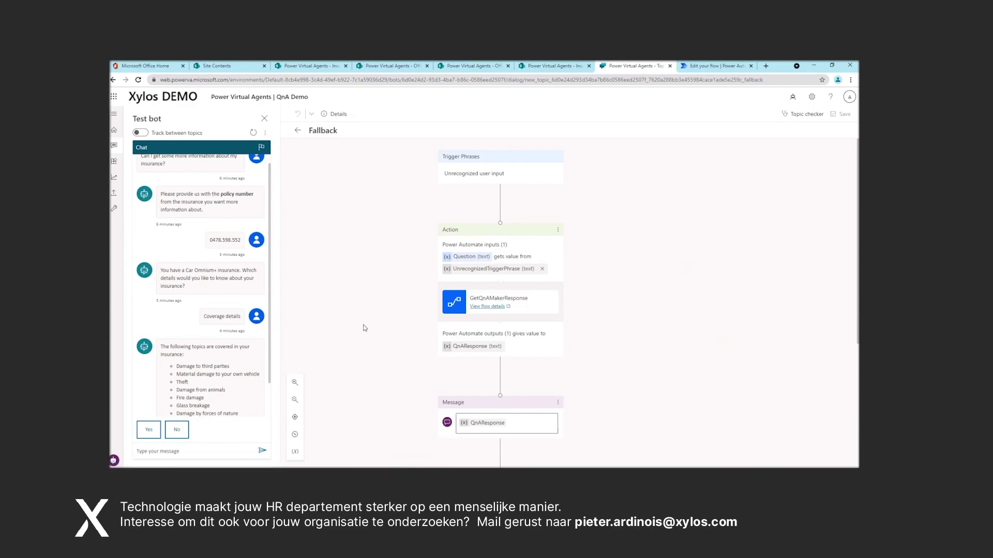
click(253, 132)
click(184, 448)
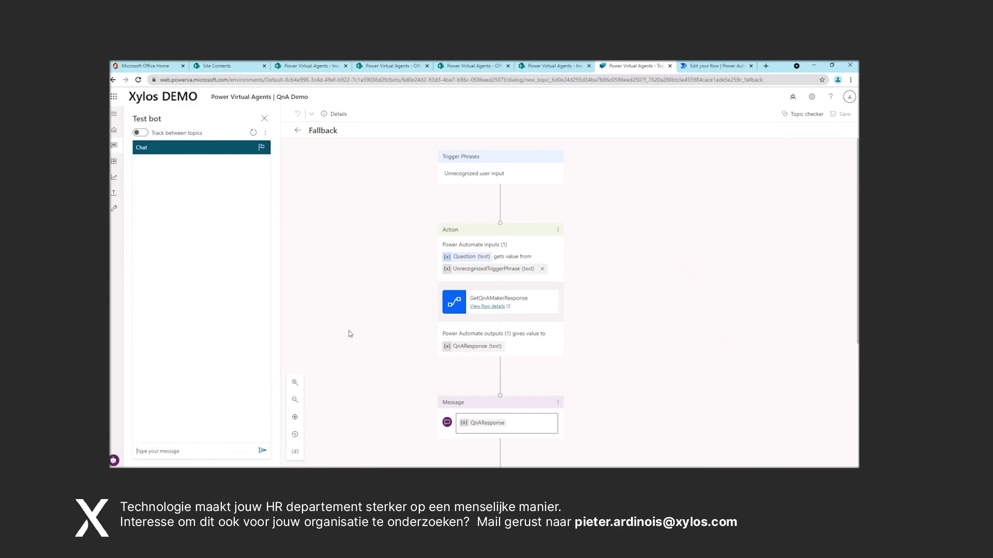
click(212, 448)
text(d)
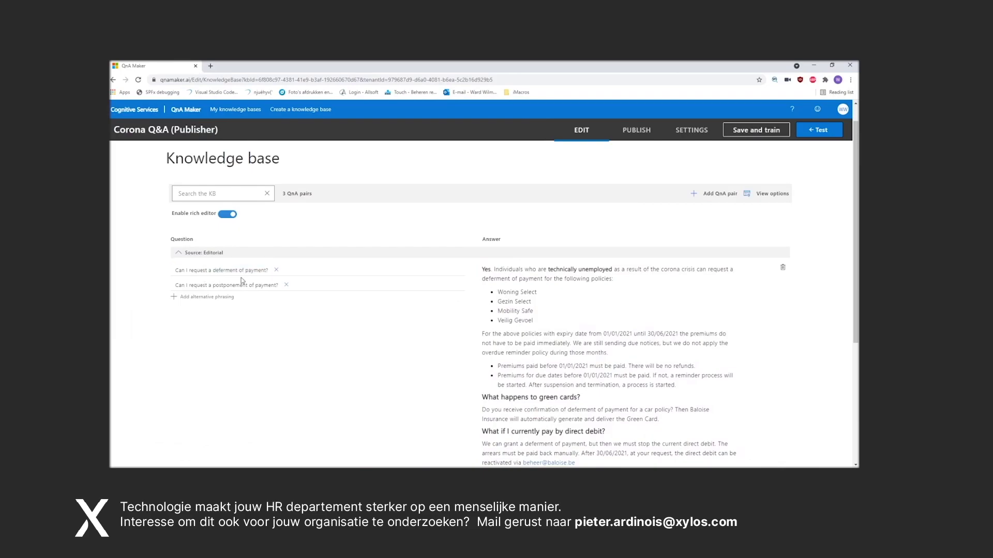
Review the payment postponement, insurance expert and office opening questions in the QnA Maker knowledge base for a test question
scroll(222, 295, down, 4)
scroll(286, 297, up, 1)
scroll(286, 297, up, 3)
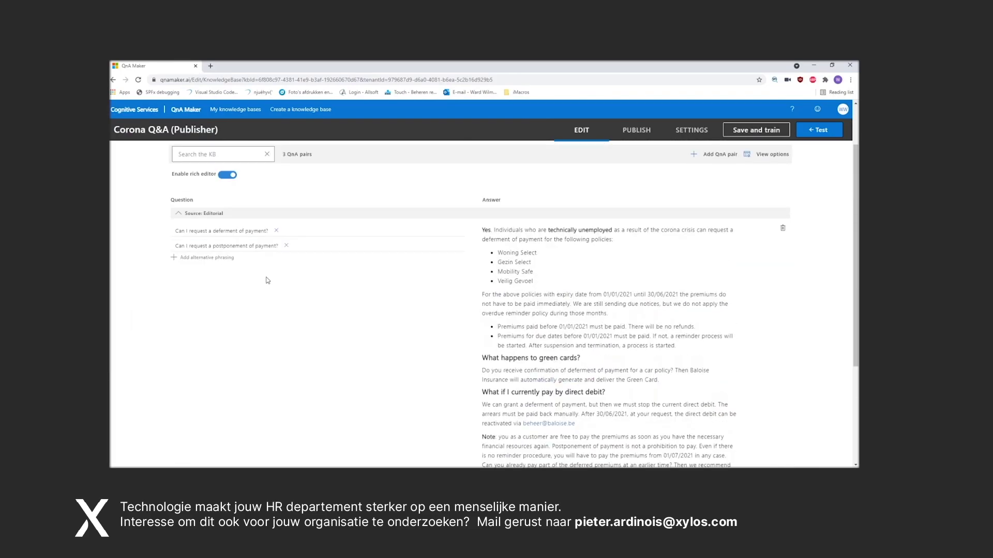
scroll(257, 256, down, 1)
triple_click(255, 208)
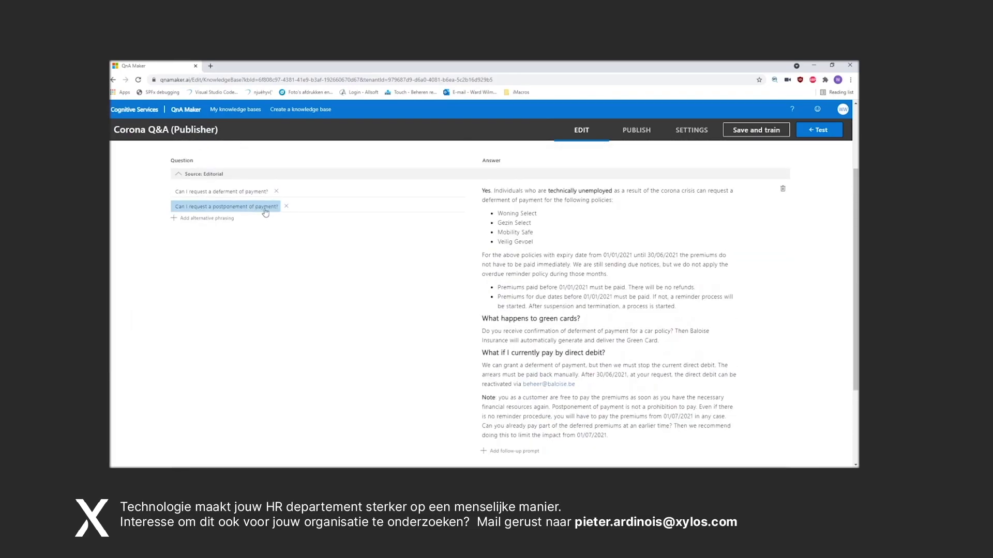
click(324, 219)
scroll(293, 283, down, 3)
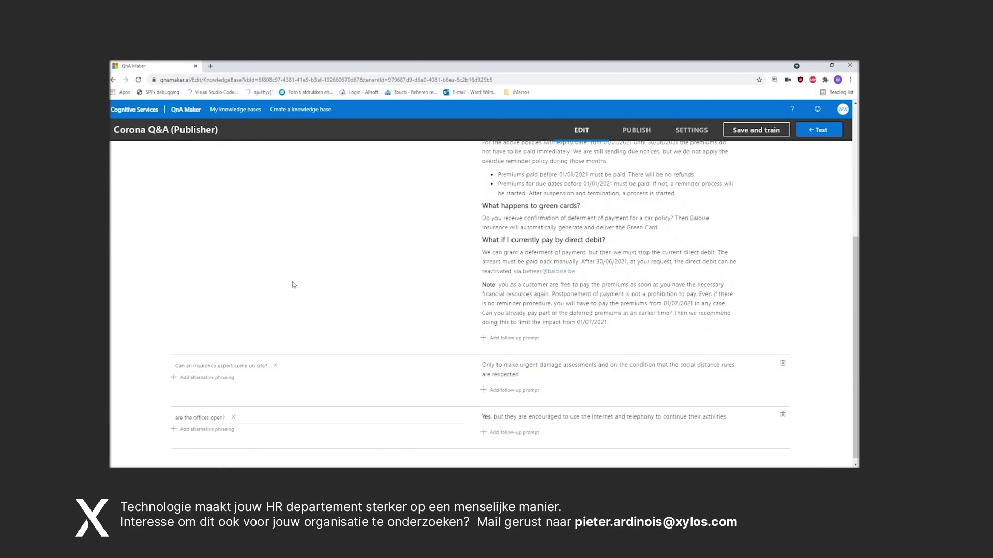
triple_click(246, 362)
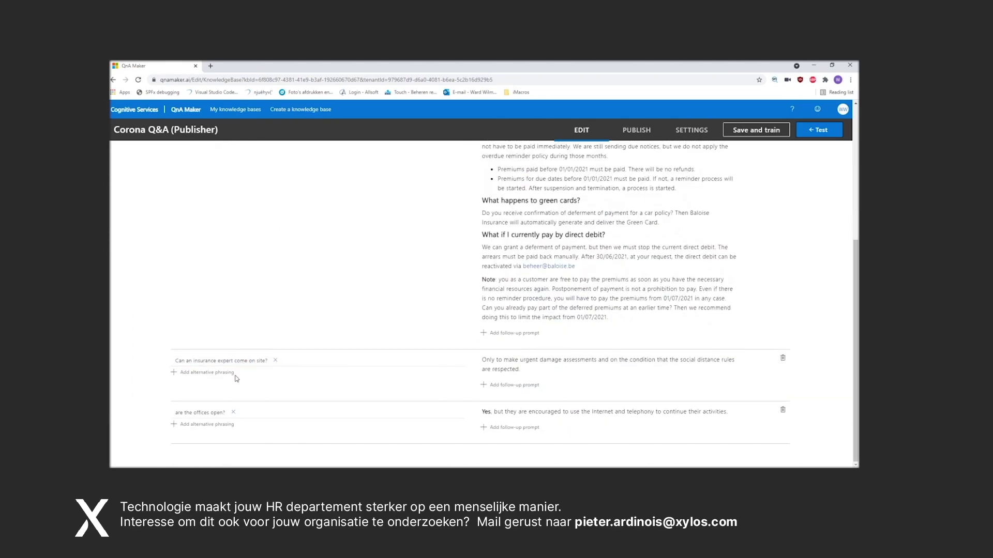
Return to Power Virtual Agents and ask the test bot "When are the offices open these days?"
click(814, 65)
click(137, 451)
key(BackSpace)
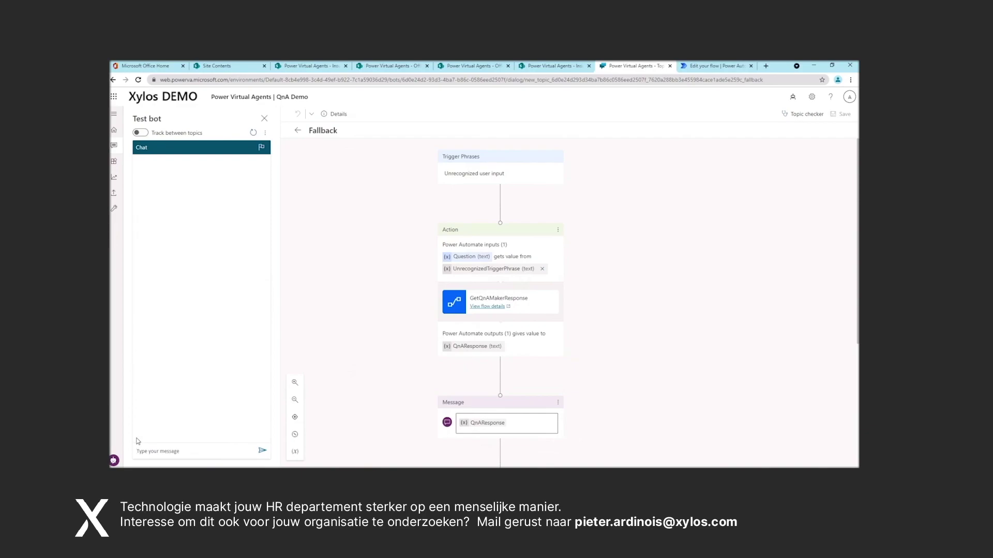
text(When are the offices open these days?)
key(Return)
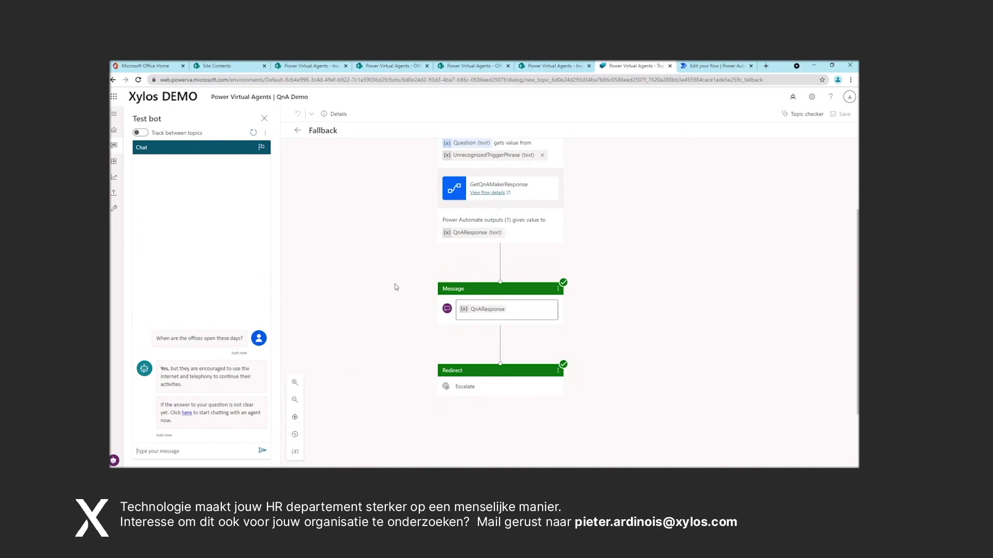
Trace the Fallback topic from the unrecognized input trigger through GetQnAMakerResponse to the Escalate redirect and compare the bot's reply
scroll(397, 287, up, 1)
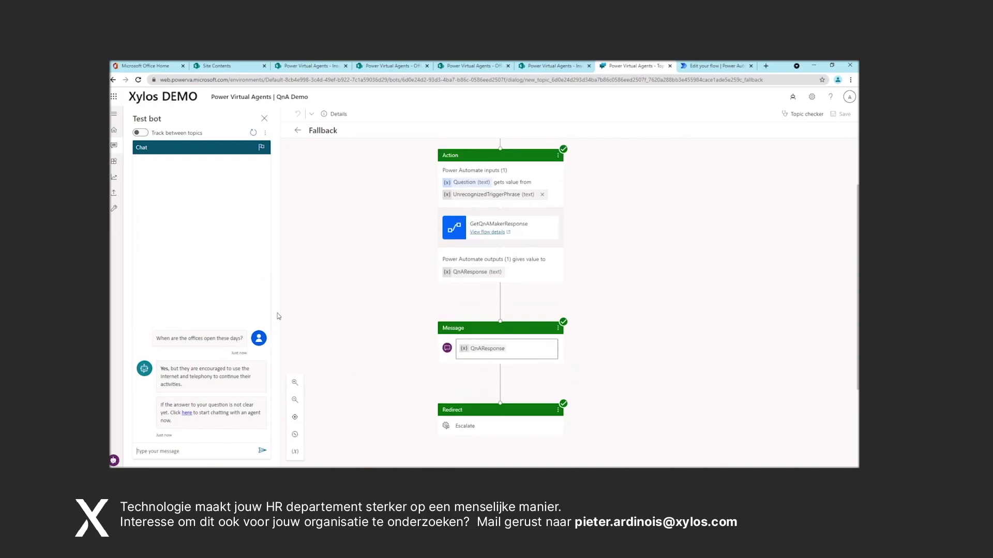
scroll(427, 297, up, 2)
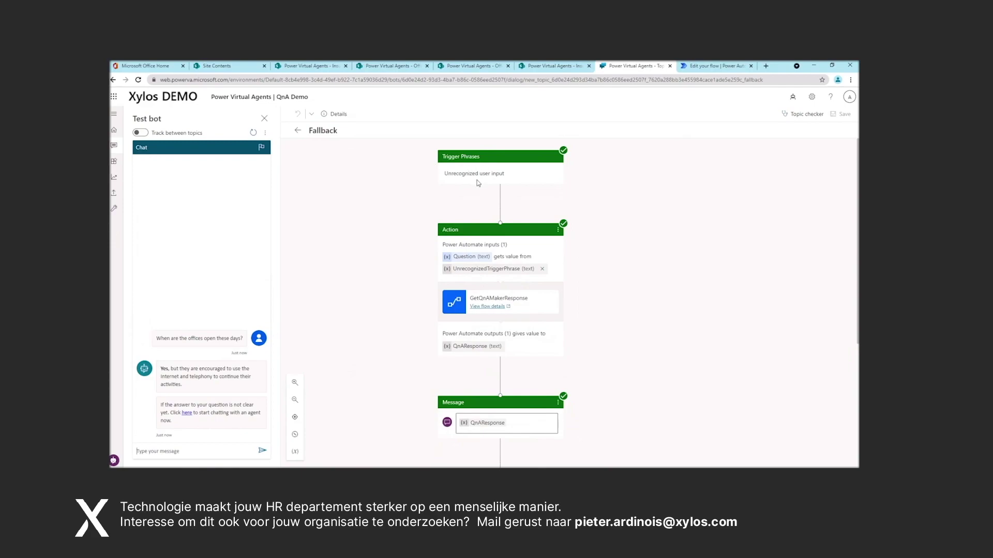
scroll(477, 183, down, 1)
scroll(479, 186, down, 1)
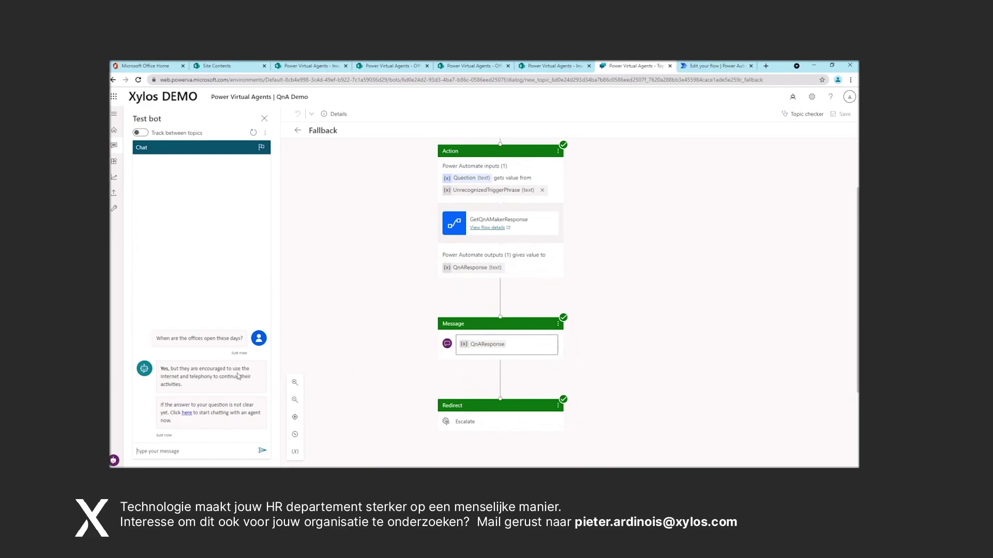
drag(201, 387, 161, 369)
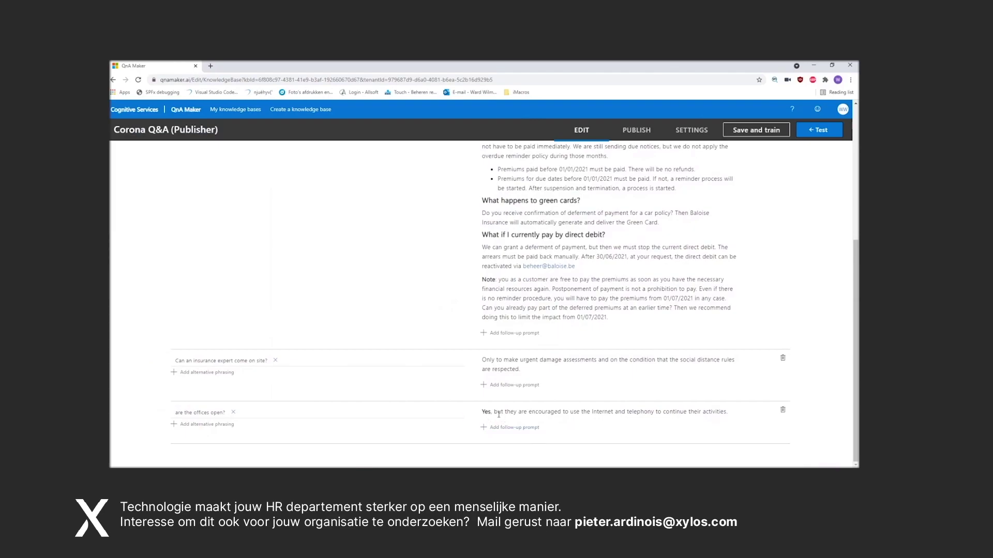
Switch to QnA Maker and open the answer to "are the offices open?" for editing
click(726, 412)
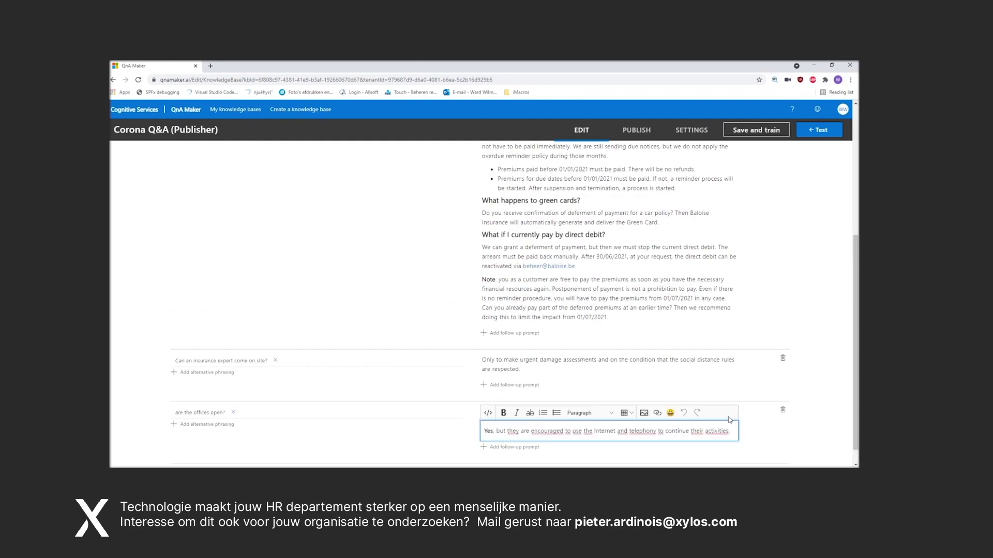